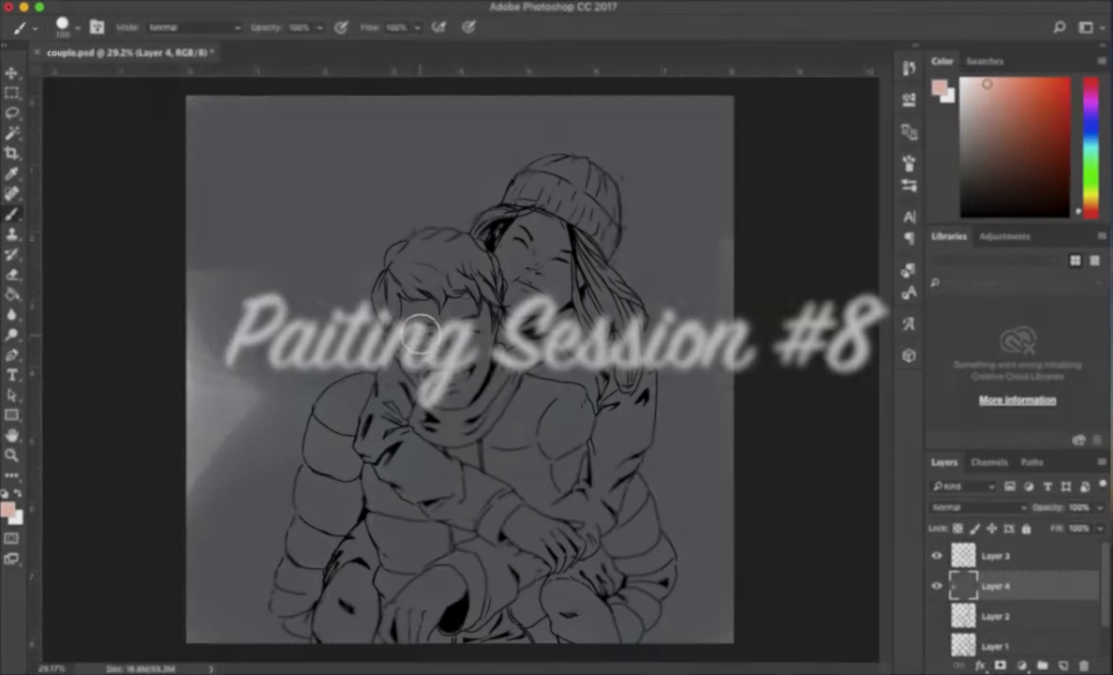
- Paint skin tone over both faces and the hands
drag(422, 333, 449, 375)
drag(441, 281, 468, 300)
drag(506, 225, 543, 281)
drag(506, 515, 553, 560)
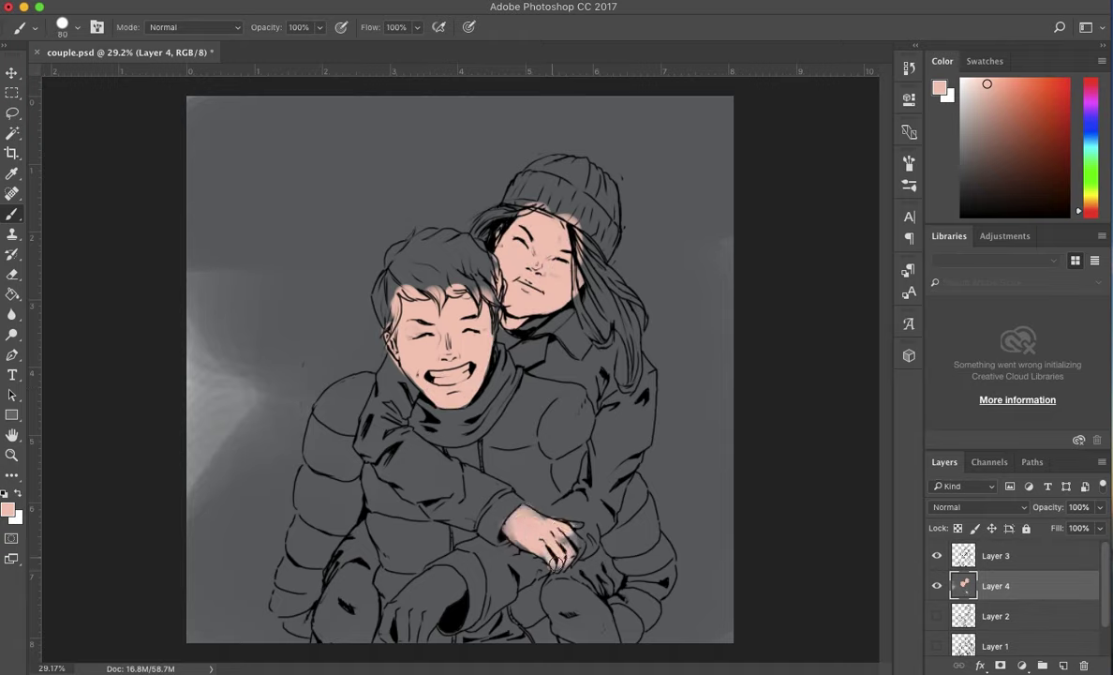
drag(375, 585, 431, 544)
- Paint the gloves and the man's leg black
click(961, 195)
mouse_move(510, 552)
mouse_down()
mouse_move(589, 580)
mouse_move(567, 539)
mouse_up()
drag(300, 585, 347, 492)
- Paint the man's puffy sleeve and jacket front blue
click(1090, 131)
click(1015, 135)
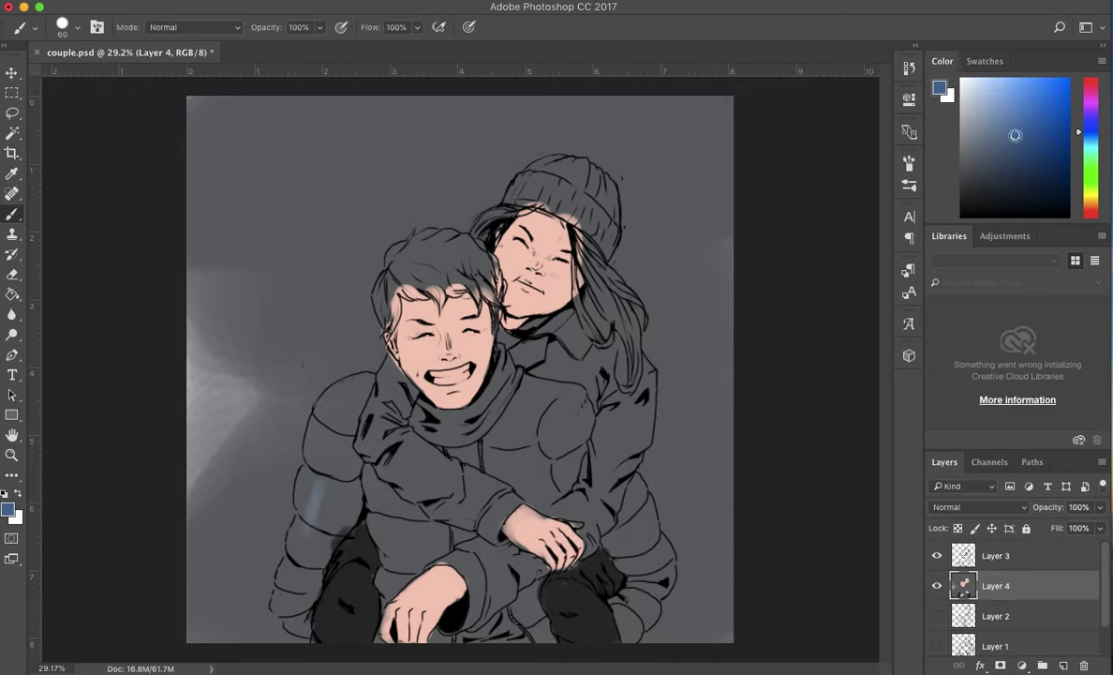
click(998, 154)
drag(290, 450, 277, 581)
drag(309, 421, 356, 515)
drag(319, 375, 385, 553)
mouse_move(450, 413)
mouse_down()
mouse_move(557, 421)
mouse_move(504, 464)
mouse_move(611, 543)
mouse_move(590, 581)
mouse_move(534, 604)
mouse_up()
- Paint the man's shirt dark red and the scarf bright red
click(1091, 212)
click(1017, 126)
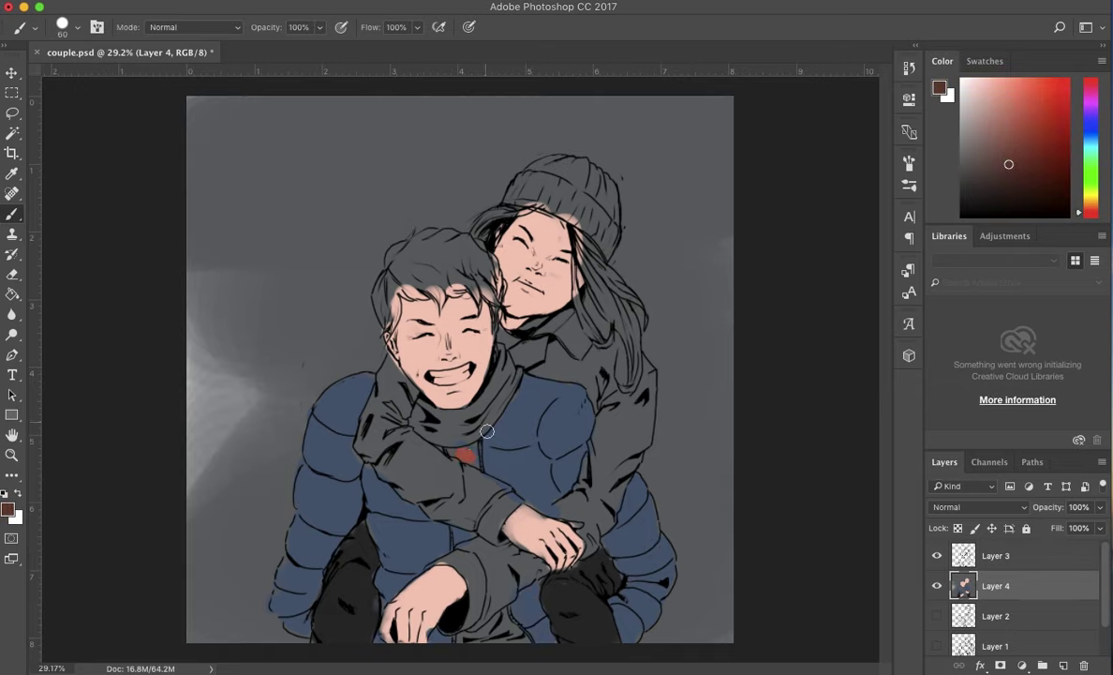
drag(436, 416, 497, 637)
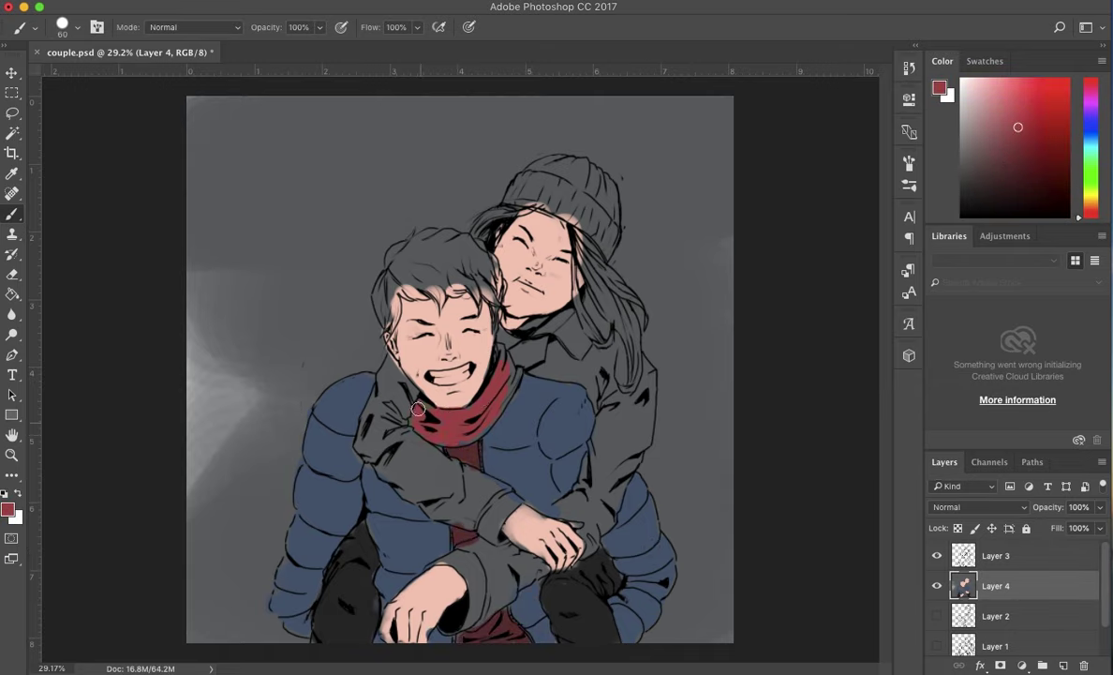
click(1041, 116)
drag(421, 365, 488, 412)
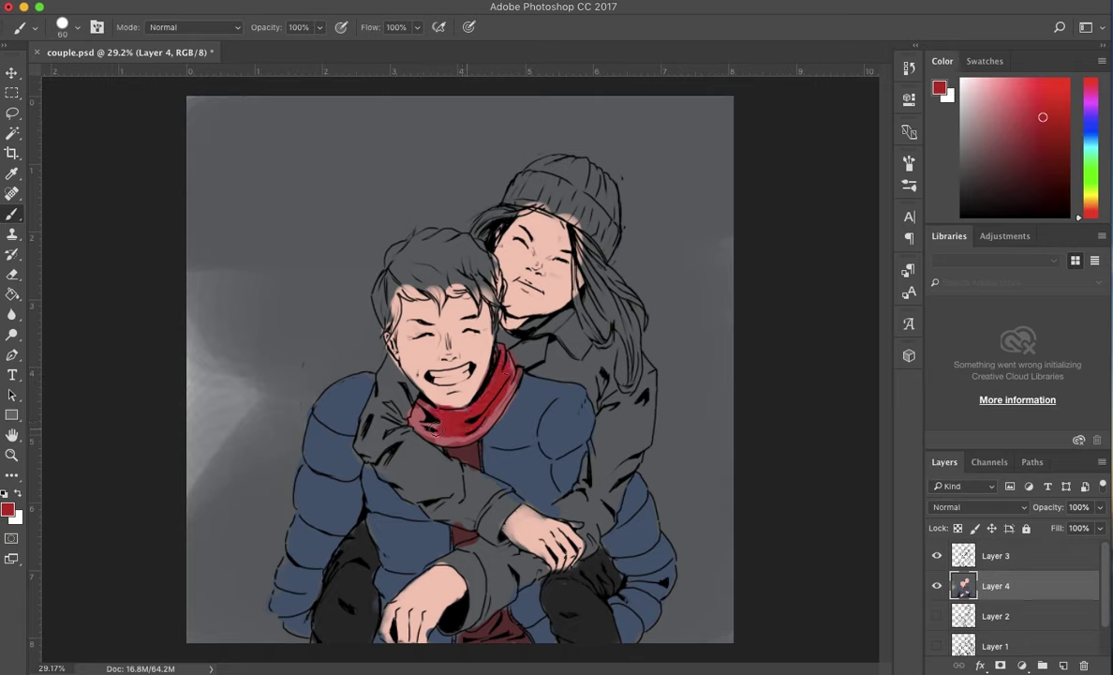
- Paint the man's hair dark brown and the woman's hair black
click(1026, 179)
drag(394, 234, 468, 281)
mouse_move(356, 253)
mouse_down()
mouse_move(450, 220)
mouse_move(459, 290)
mouse_up()
click(973, 202)
click(968, 206)
drag(538, 215, 585, 342)
mouse_move(525, 253)
mouse_down()
mouse_move(590, 318)
mouse_move(486, 232)
mouse_up()
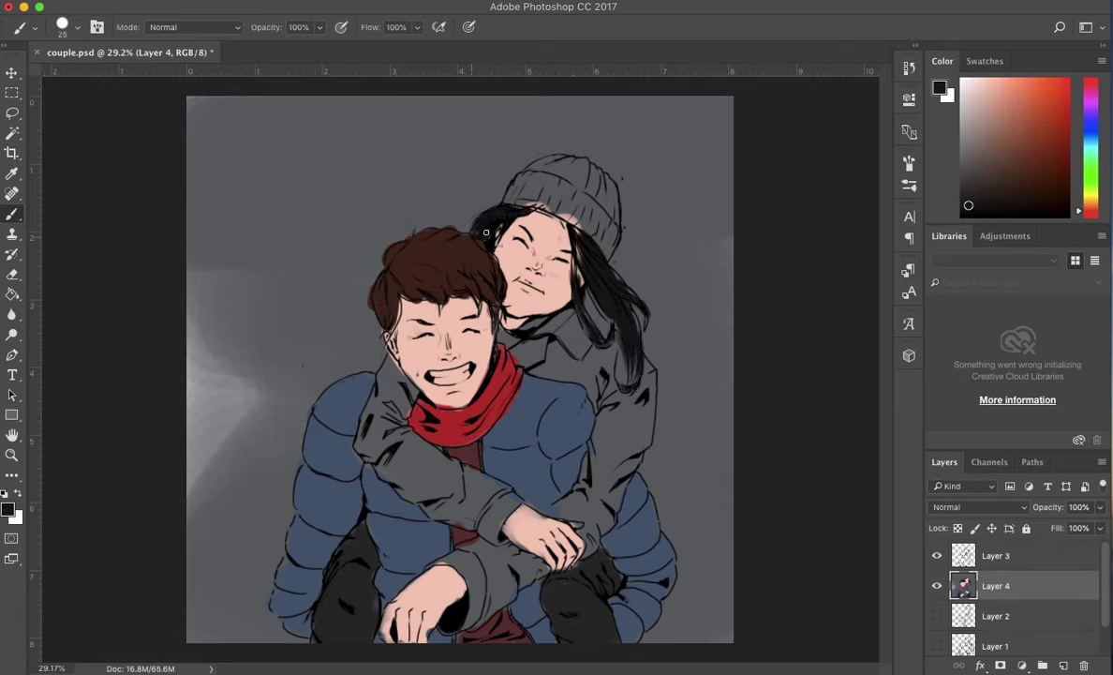
- Paint the woman's coat and the hugging sleeves brown
click(1009, 98)
click(985, 139)
mouse_move(566, 380)
mouse_down()
mouse_move(569, 417)
mouse_move(590, 449)
mouse_up()
mouse_move(600, 342)
mouse_down()
mouse_move(487, 328)
mouse_move(568, 329)
mouse_up()
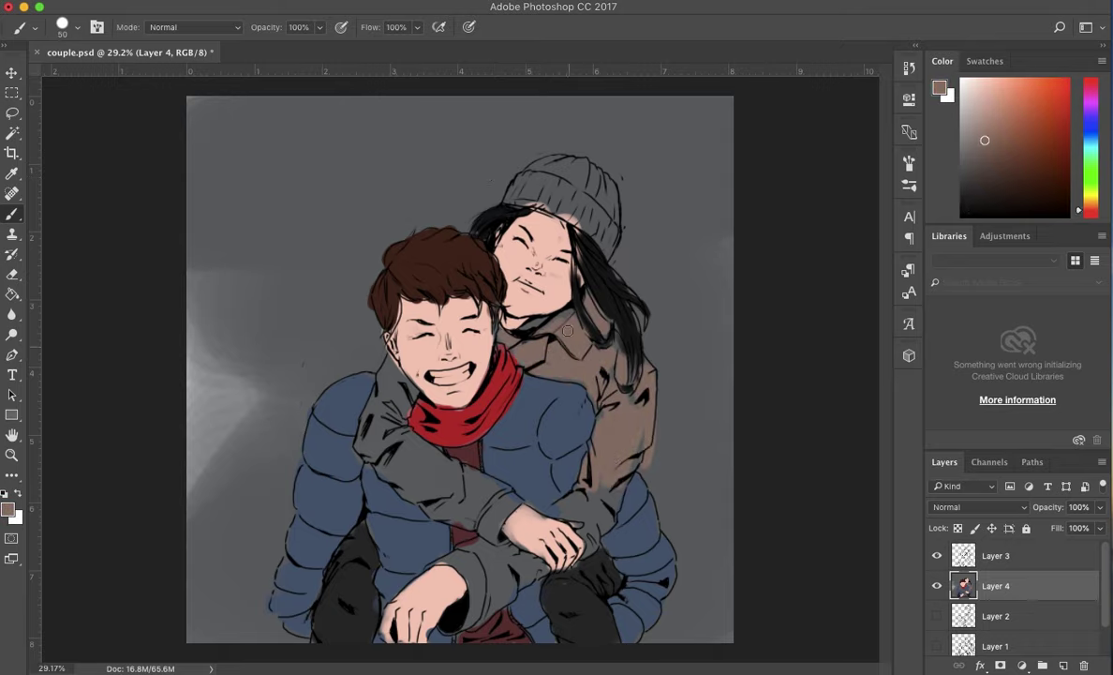
mouse_move(604, 457)
mouse_down()
mouse_move(506, 506)
mouse_move(436, 562)
mouse_up()
mouse_move(477, 469)
mouse_down()
mouse_move(366, 483)
mouse_move(404, 453)
mouse_move(374, 361)
mouse_up()
- Paint the woman's beanie dark green, then sample the hand's skin colour
click(1091, 181)
click(1021, 193)
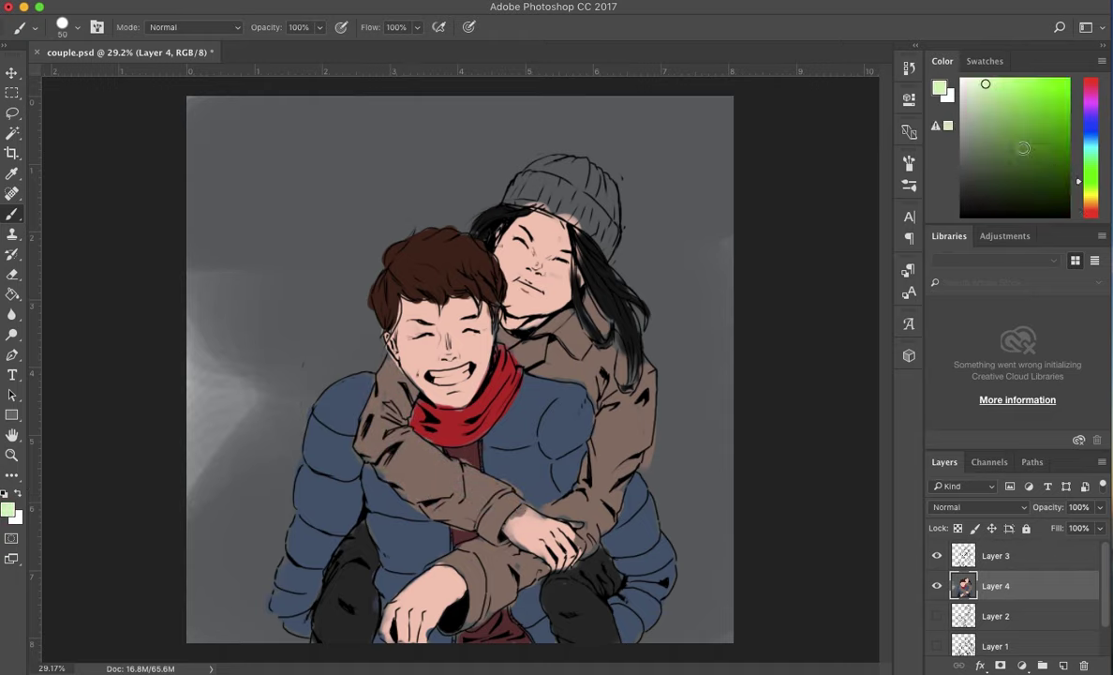
drag(542, 160, 562, 234)
mouse_move(473, 188)
mouse_down()
mouse_move(558, 148)
mouse_move(567, 189)
mouse_up()
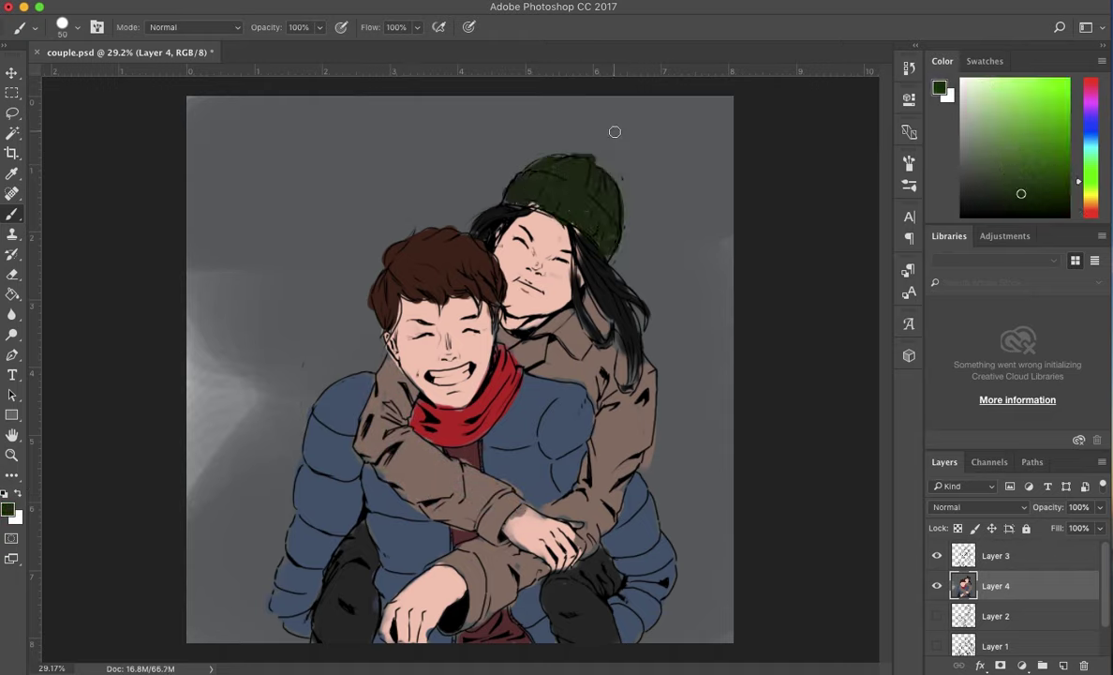
alt+click(560, 527)
- Zoom in on the hands and sample the coat brown and jacket blue
drag(543, 525, 600, 525)
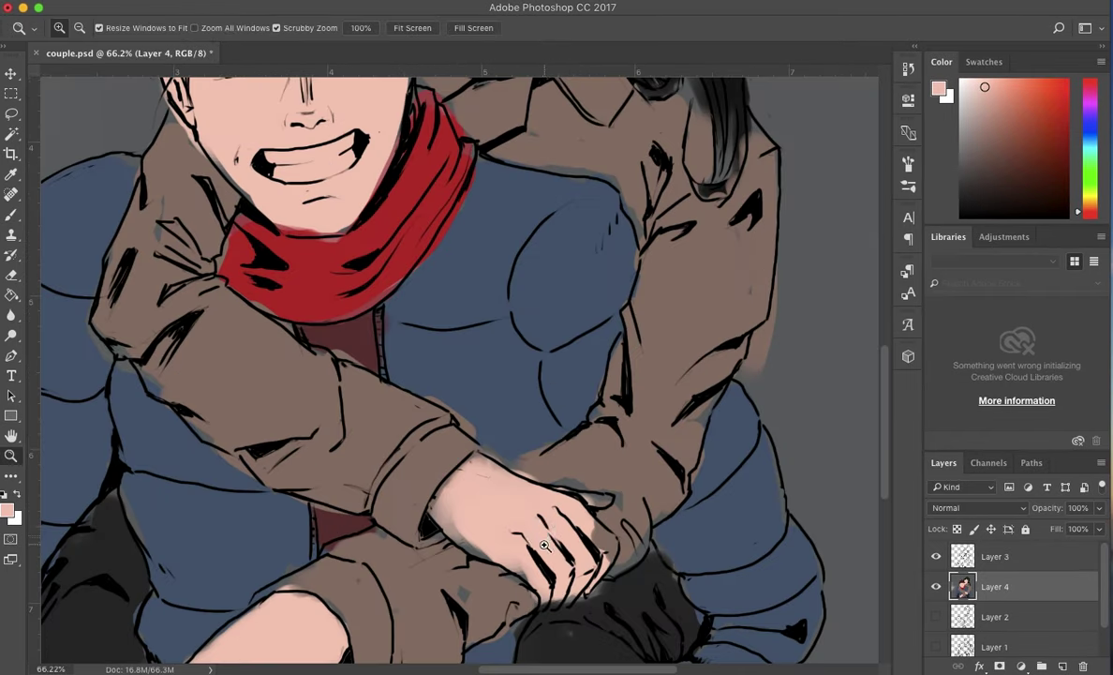
alt+click(595, 487)
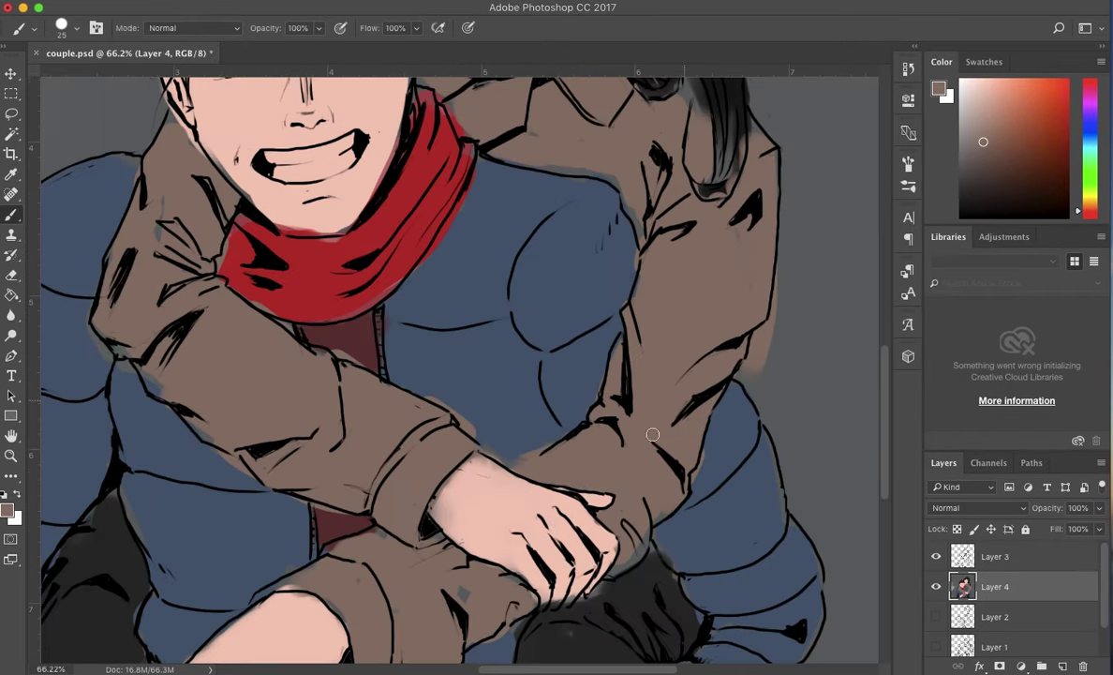
scroll(652, 434, up, 5)
alt+click(759, 274)
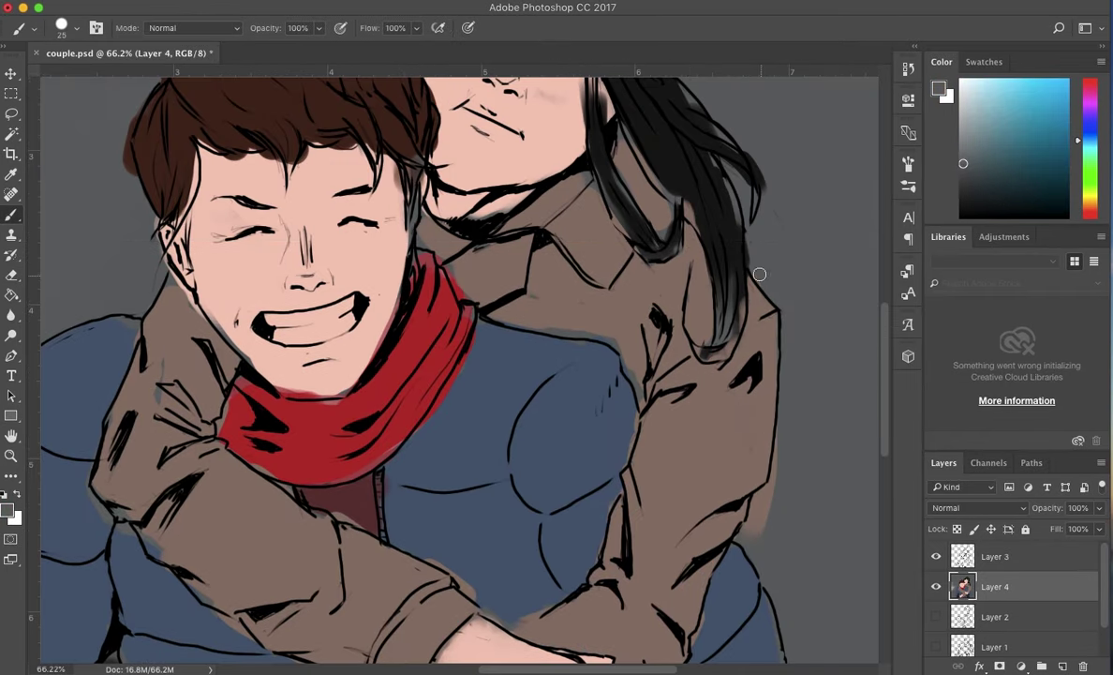
scroll(740, 496, down, 5)
alt+click(723, 469)
- Erase stray paint around the figures with an enlarged eraser
key(e)
drag(761, 281, 815, 581)
drag(750, 108, 782, 281)
scroll(729, 290, up, 5)
key(bracketright)
key(bracketright)
key(bracketright)
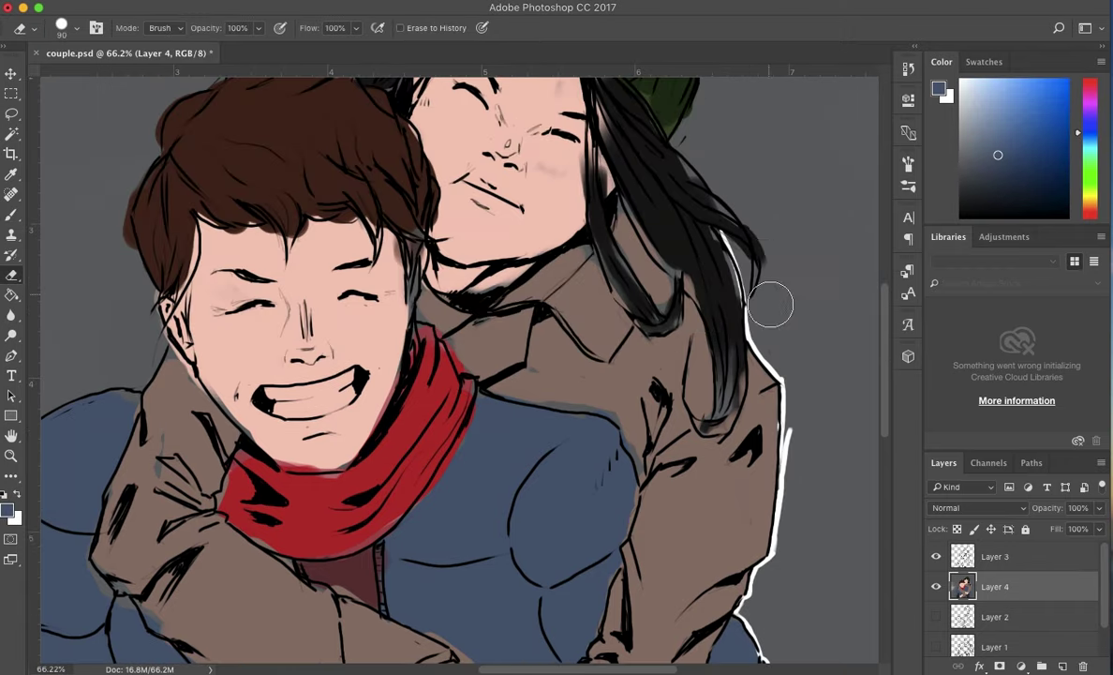
scroll(770, 303, down, 3)
mouse_move(660, 356)
mouse_down()
mouse_move(600, 248)
mouse_move(426, 216)
mouse_up()
drag(247, 556, 426, 201)
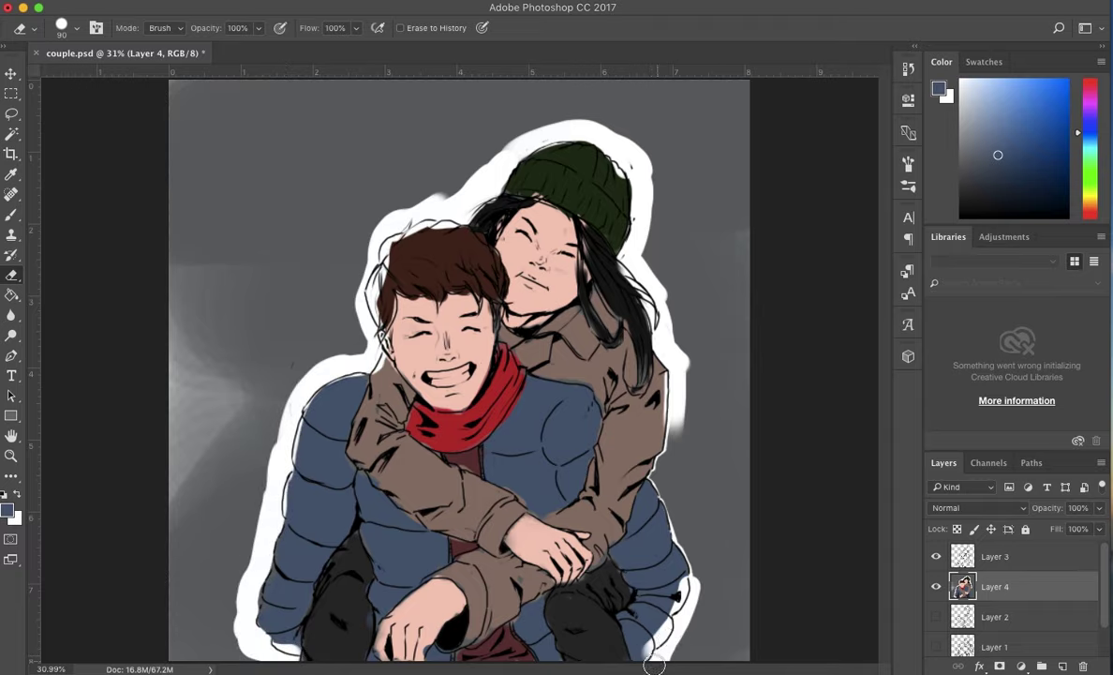
- Erase the colour and grey background outside the couple with a bigger eraser
key(w)
key(e)
key(bracketright)
key(bracketright)
key(bracketright)
key(bracketright)
key(bracketright)
key(bracketright)
drag(693, 93, 675, 600)
mouse_move(221, 626)
mouse_down()
mouse_move(410, 149)
mouse_move(293, 215)
mouse_up()
- Select the white background with the Magic Wand and paint it grey
key(w)
click(304, 281)
key(b)
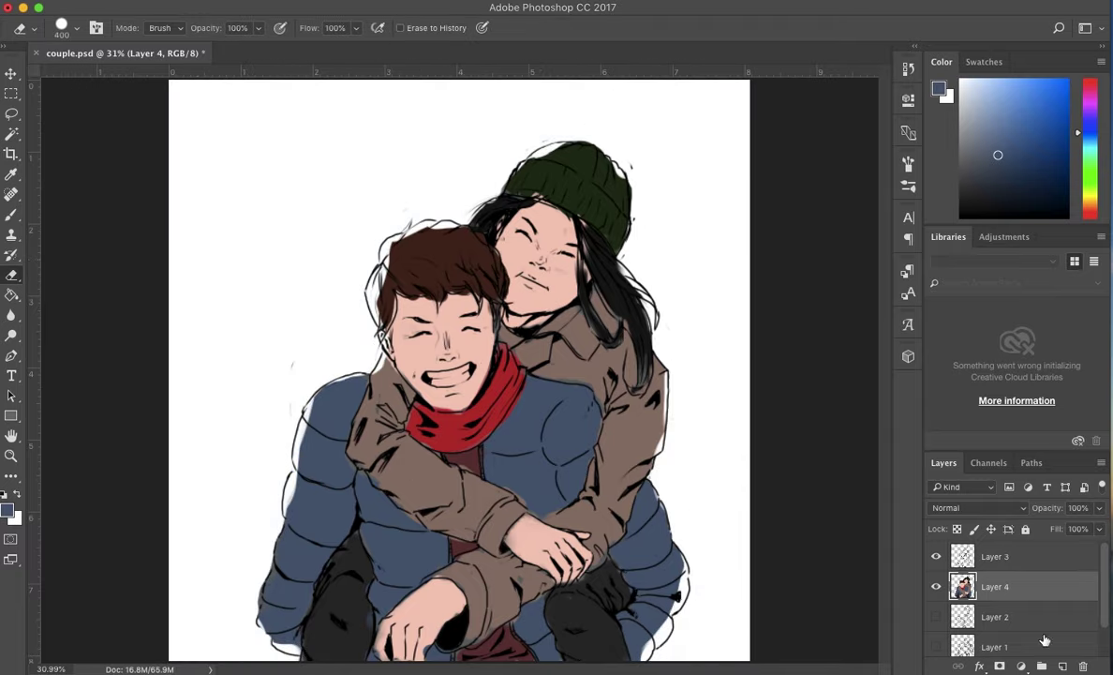
drag(473, 255, 526, 69)
- Shrink the brush and repaint the black patch under the hand brown
scroll(641, 423, up, 3)
key(bracketleft)
key(bracketleft)
key(bracketleft)
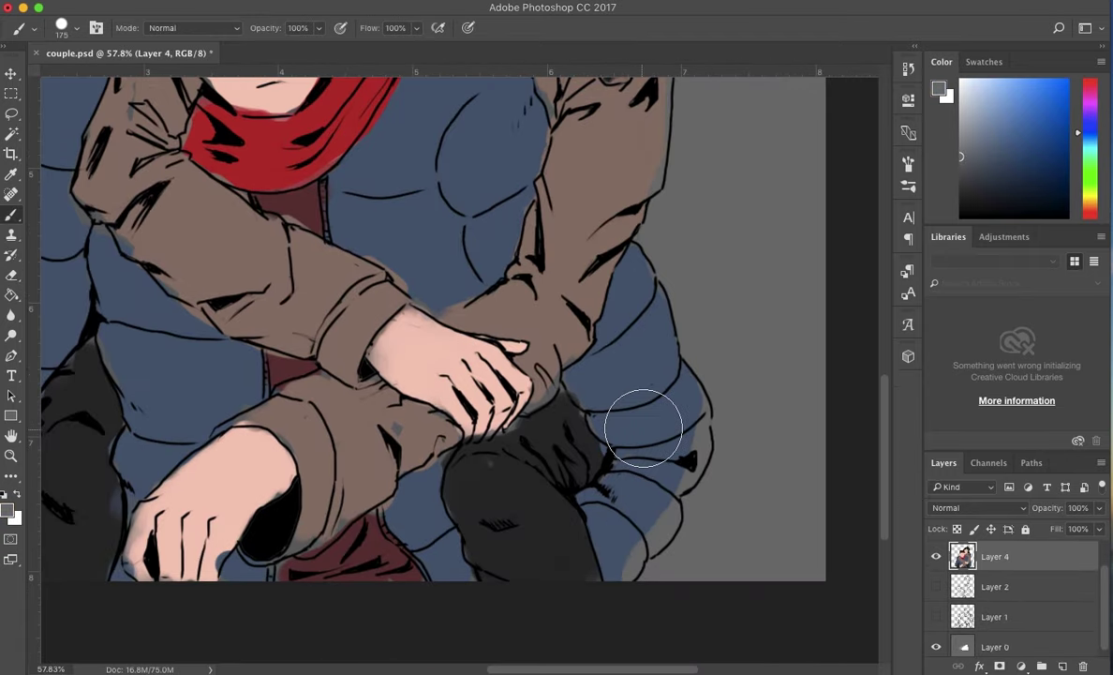
key(bracketleft)
key(bracketleft)
key(bracketleft)
alt+click(625, 521)
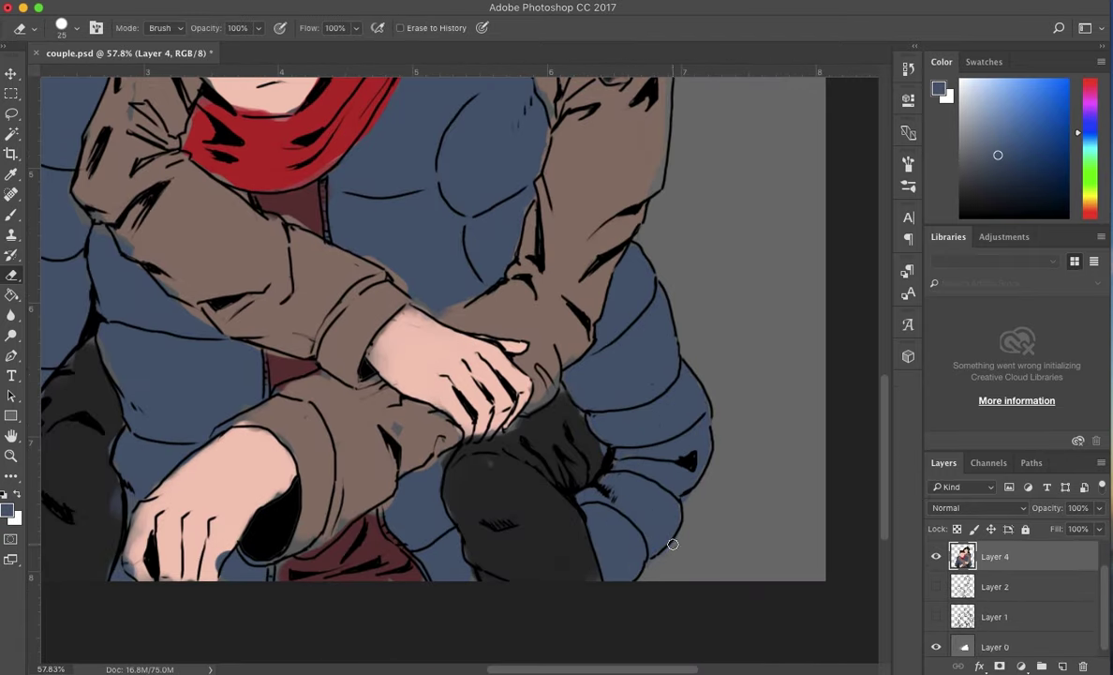
drag(539, 374, 506, 356)
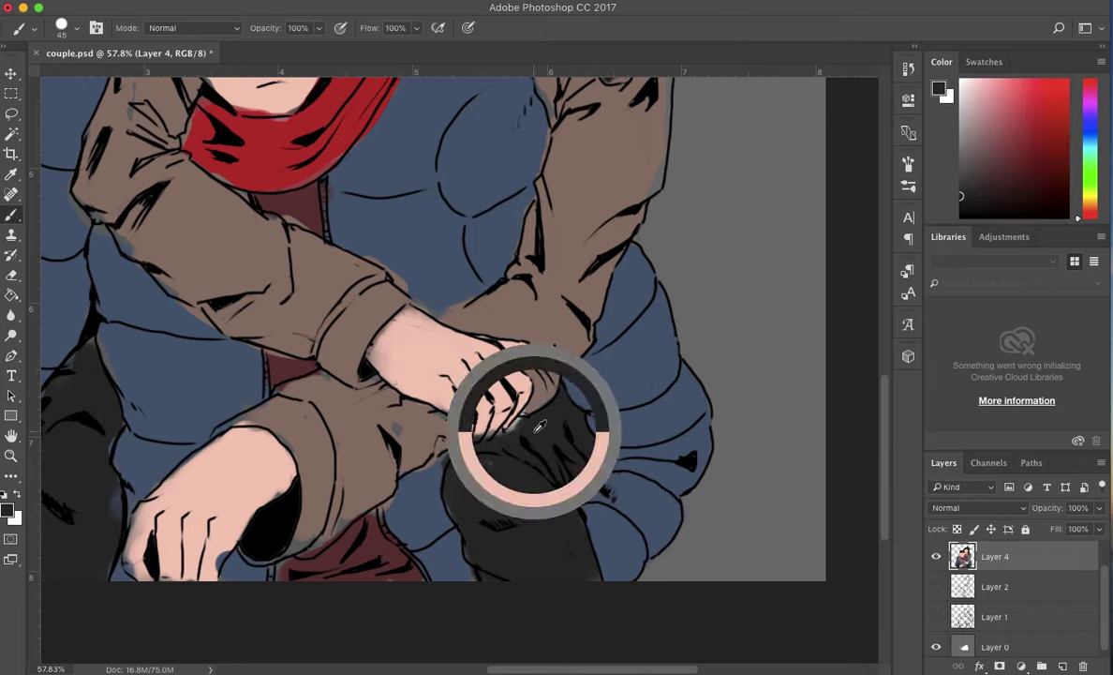
alt+click(512, 462)
- Touch up brown along the sleeve edge, sampling the jacket and sleeve colours
alt+click(425, 472)
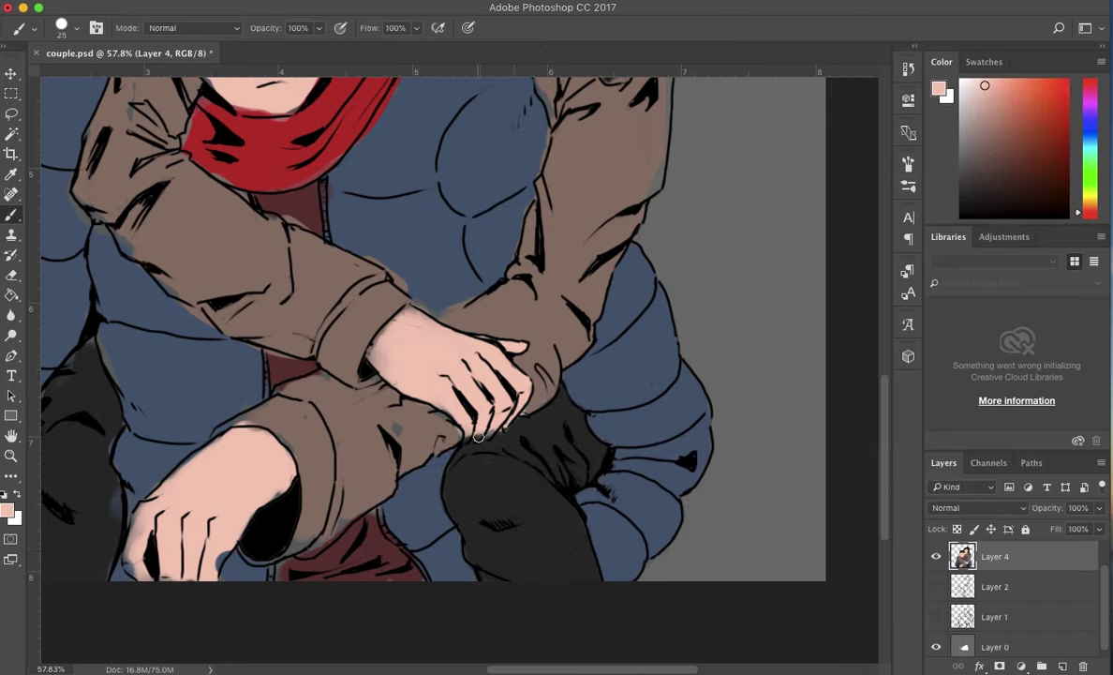
key(bracketleft)
key(bracketleft)
alt+click(447, 420)
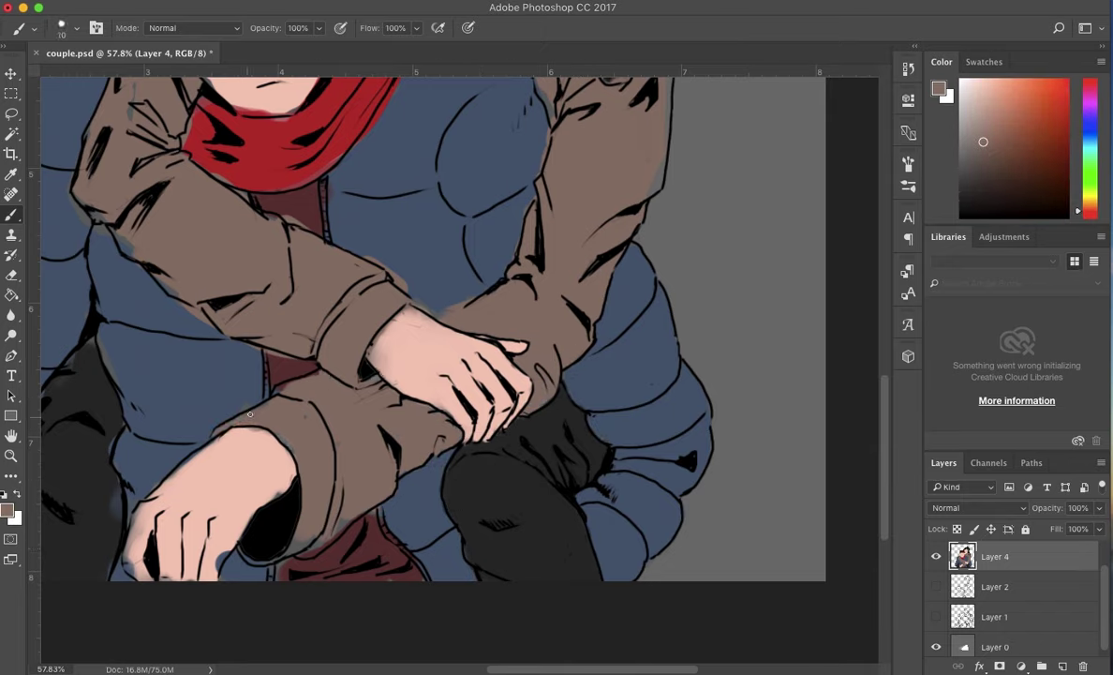
drag(394, 290, 361, 351)
alt+click(409, 273)
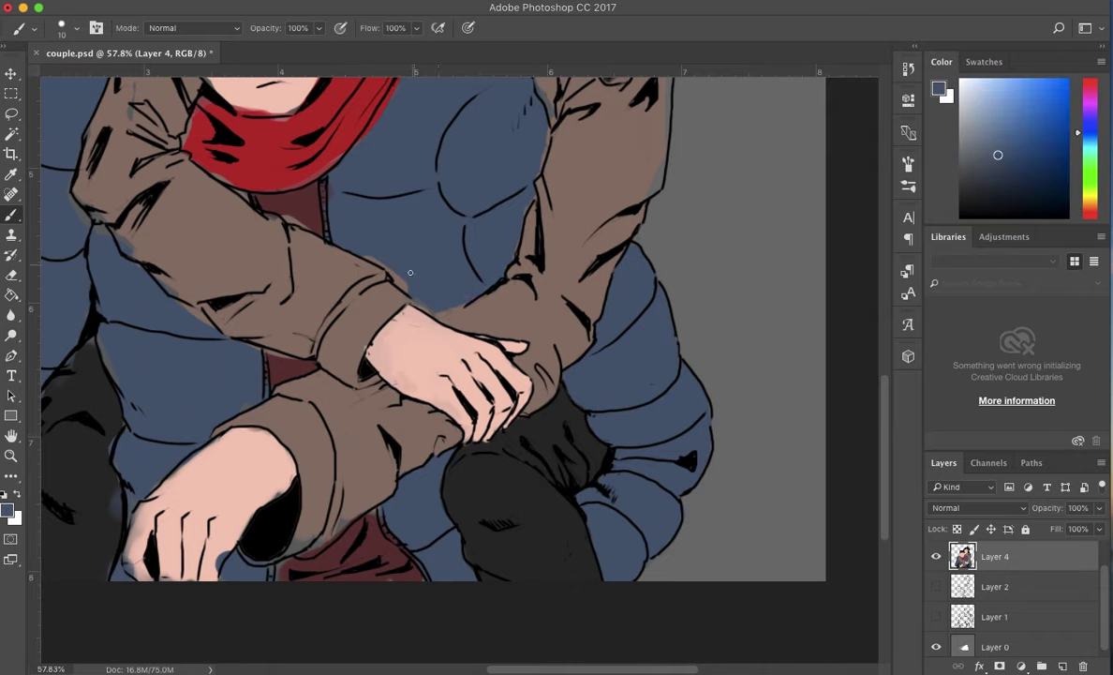
alt+click(339, 526)
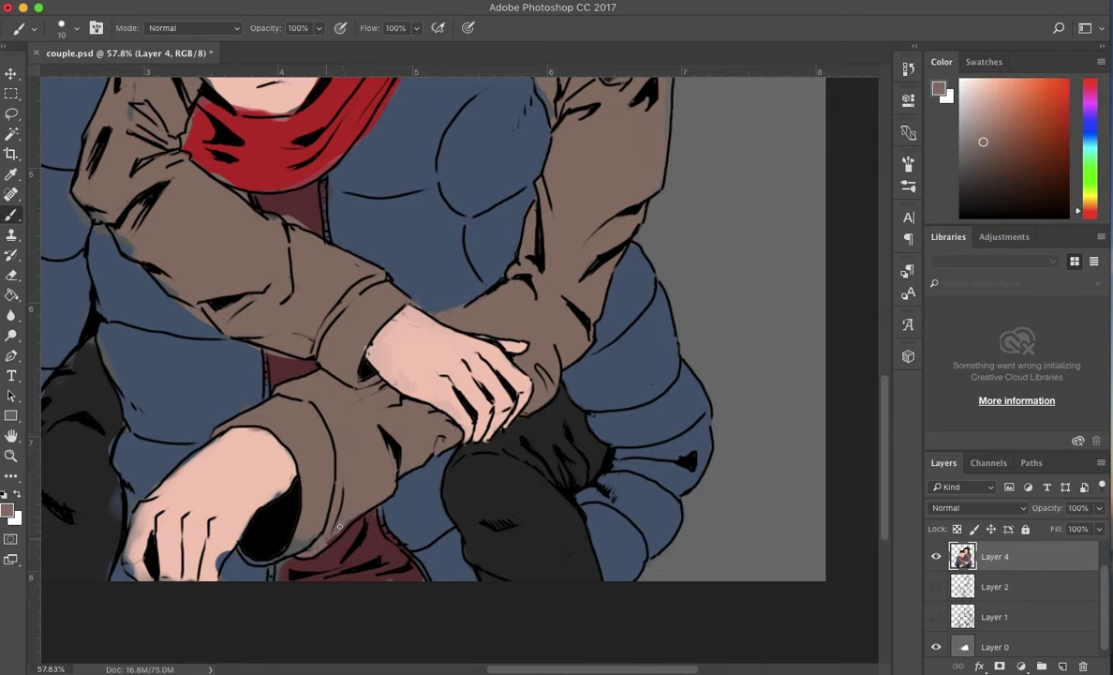
- Paint a light grey zipper line down the jacket, sampling neighbouring skin, jacket and coat colours
alt+click(134, 527)
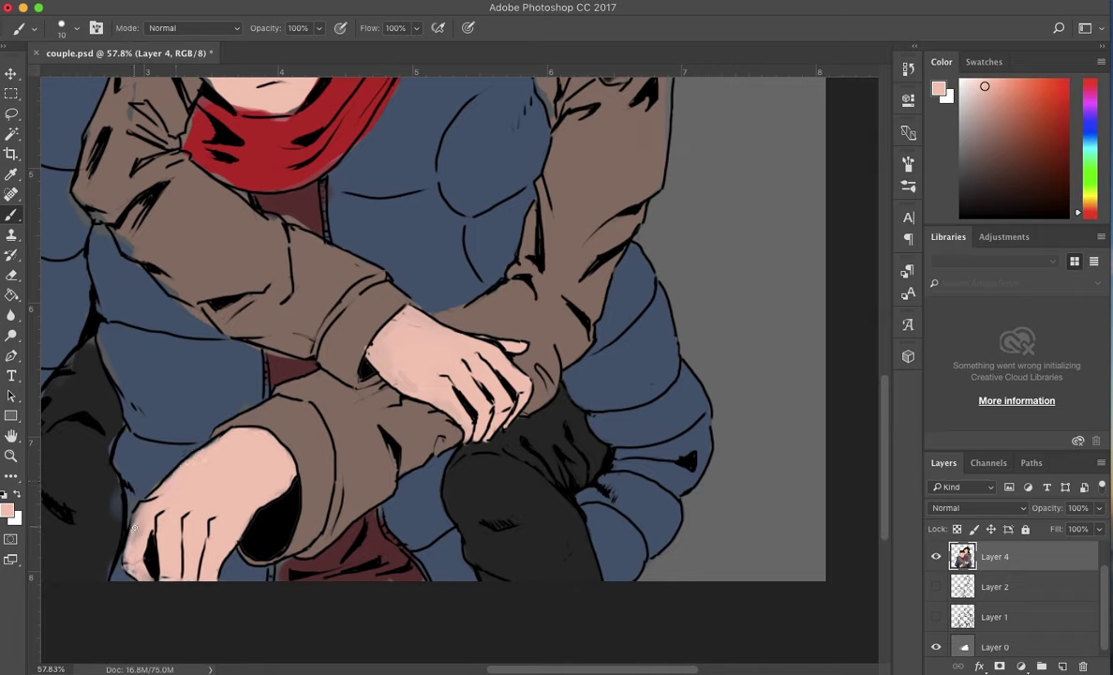
alt+click(129, 499)
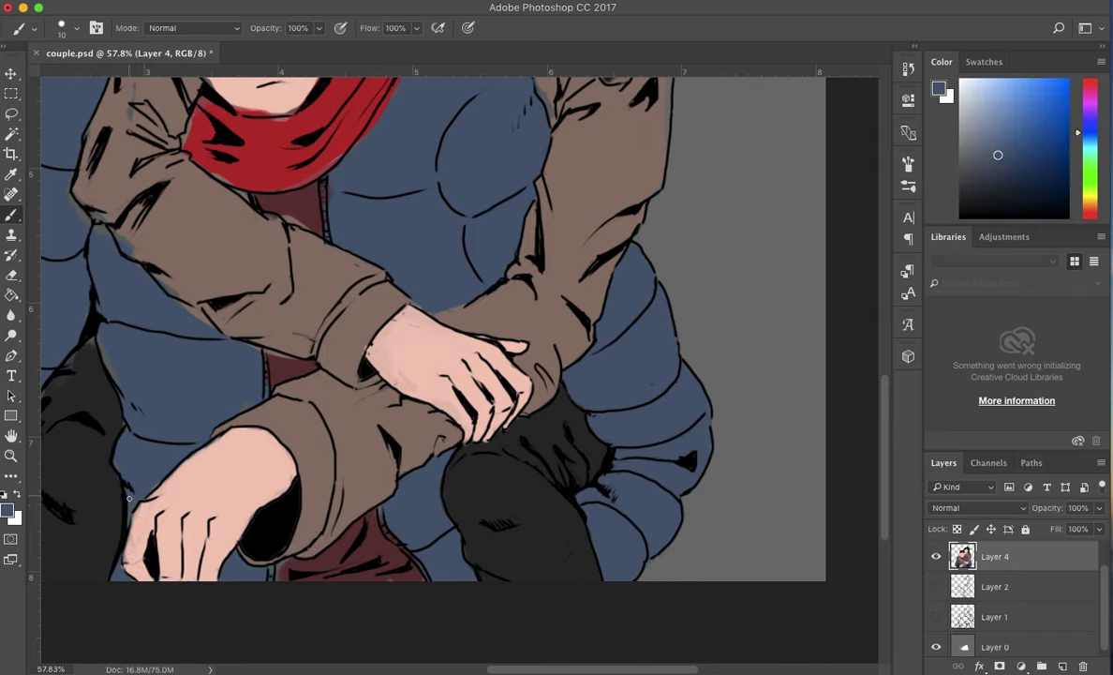
alt+click(300, 365)
click(957, 134)
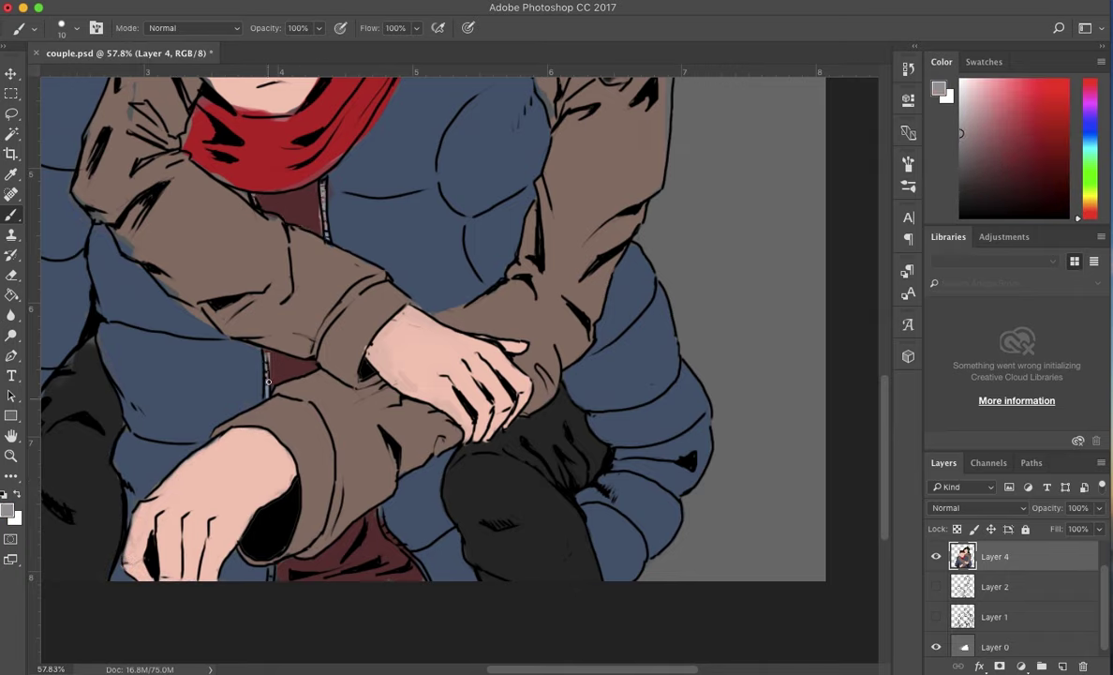
alt+click(281, 192)
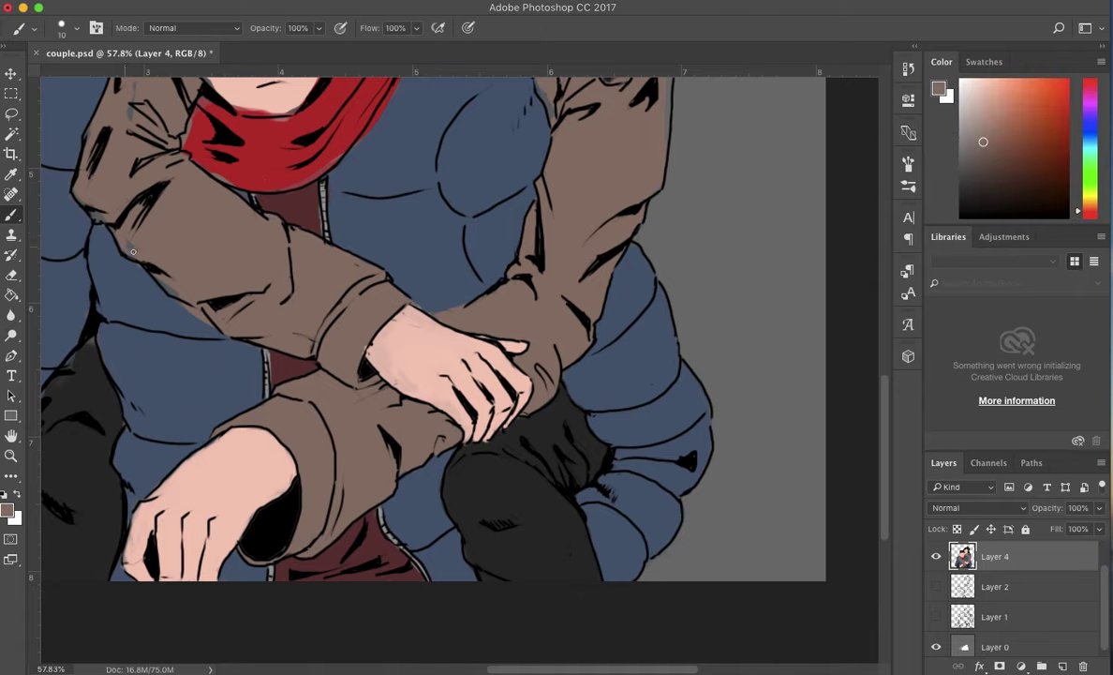
alt+click(197, 305)
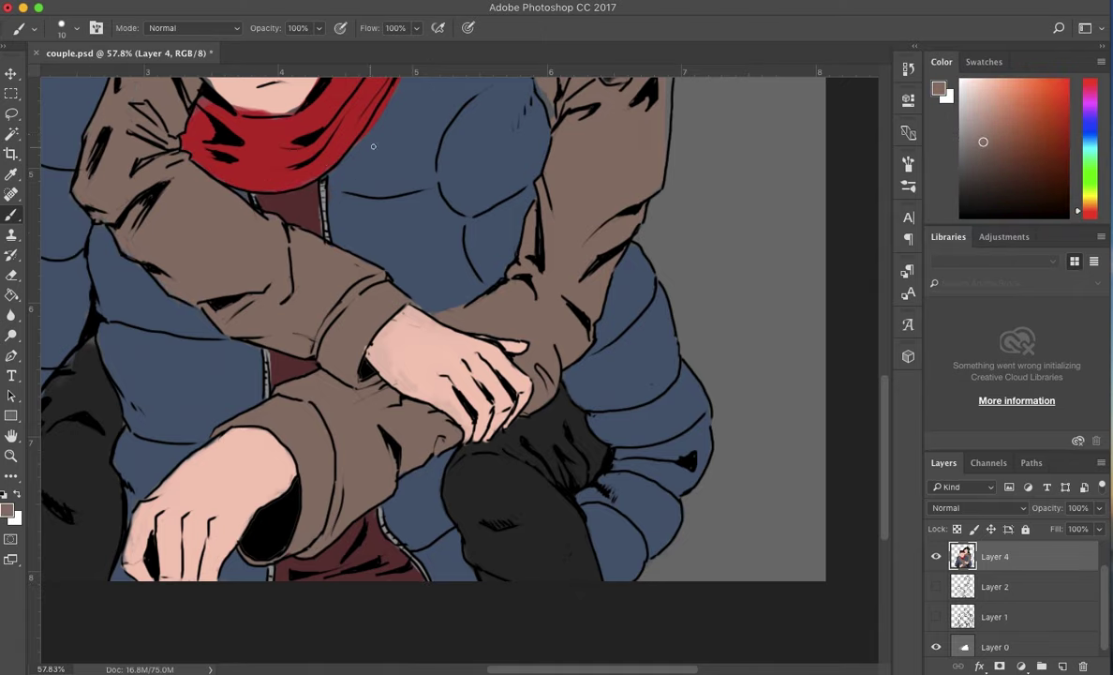
alt+click(225, 87)
scroll(883, 490, up, 5)
alt+click(115, 379)
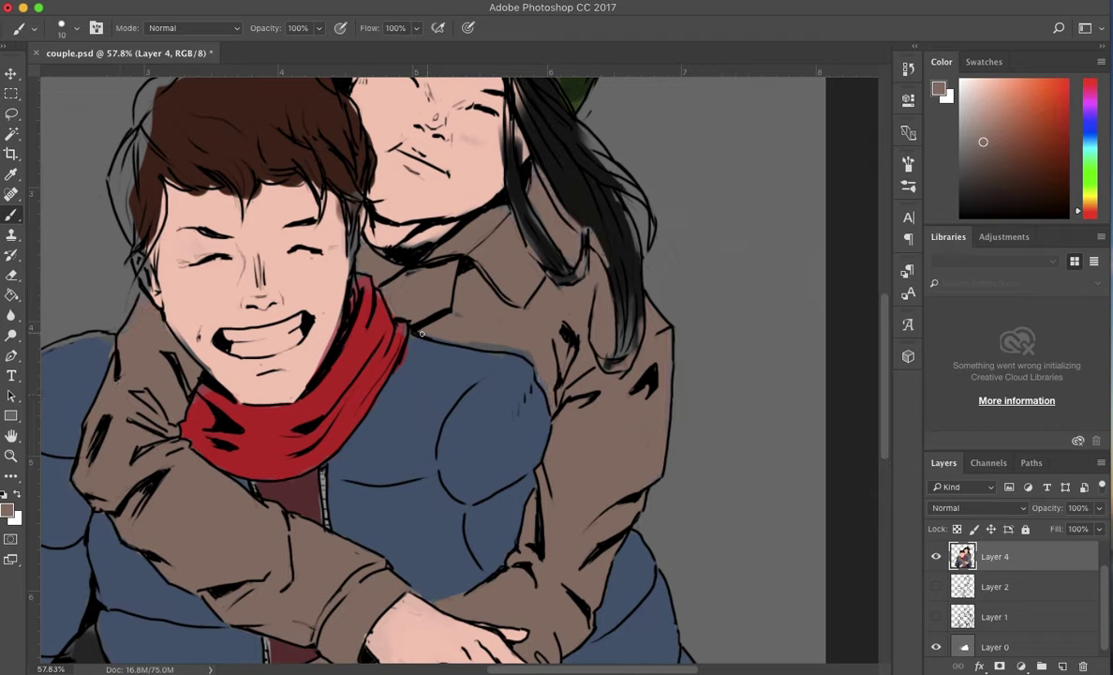
- Paint black strands along the woman's hair
alt+click(468, 365)
alt+click(373, 305)
alt+click(506, 394)
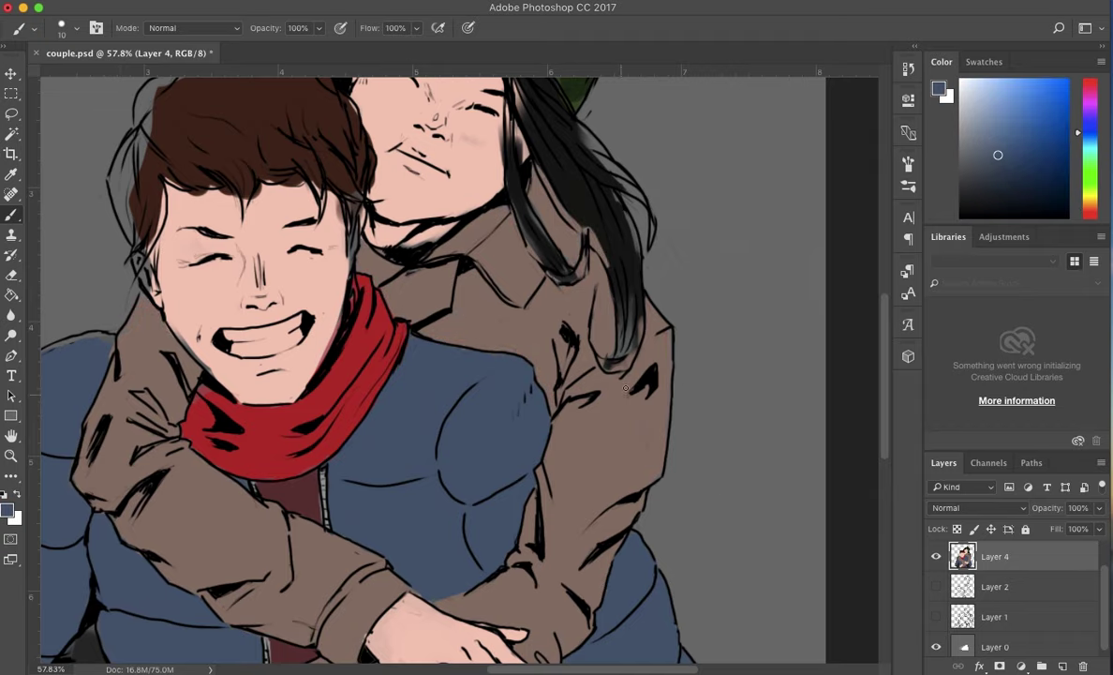
alt+click(382, 114)
alt+click(456, 137)
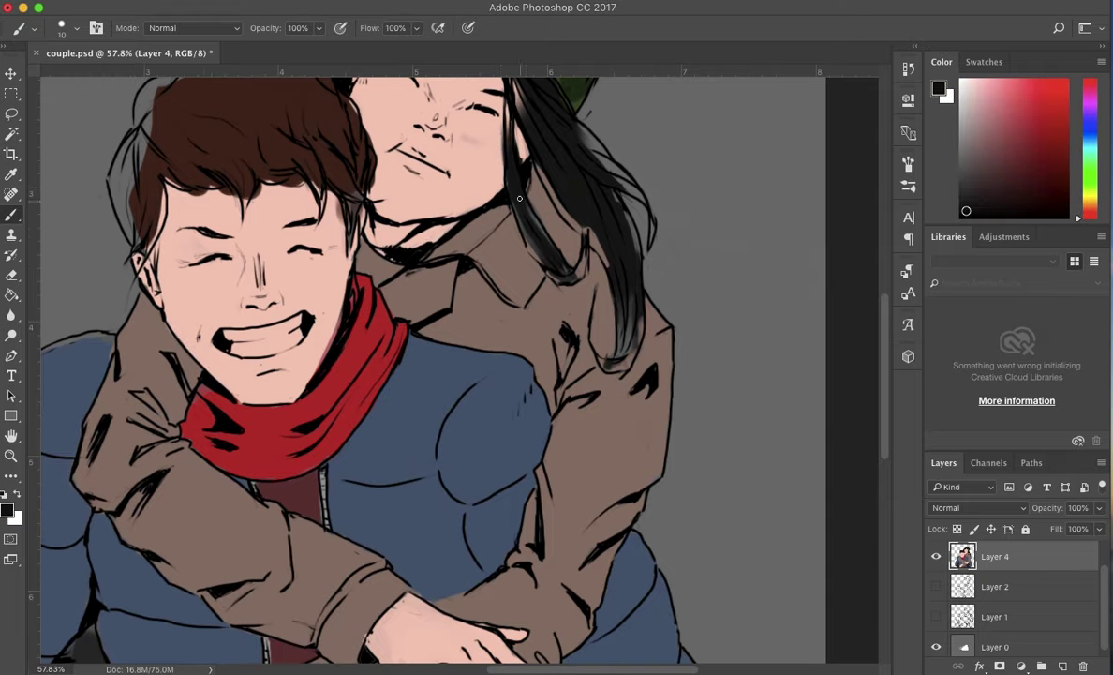
drag(496, 187, 544, 262)
drag(558, 309, 590, 345)
mouse_move(501, 155)
mouse_down()
mouse_move(566, 217)
mouse_move(562, 258)
mouse_up()
drag(579, 196, 595, 242)
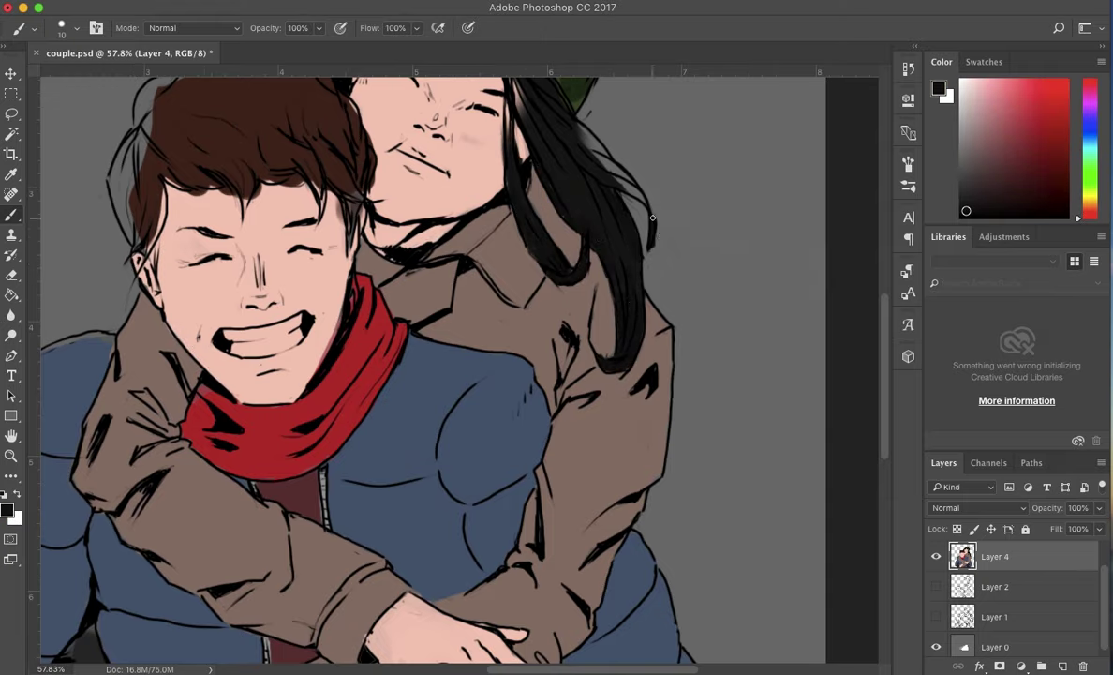
drag(591, 117, 539, 188)
drag(487, 75, 473, 122)
scroll(549, 240, up, 5)
- Create a new empty layer, then return to Layer 4 with the Brush
alt+click(342, 387)
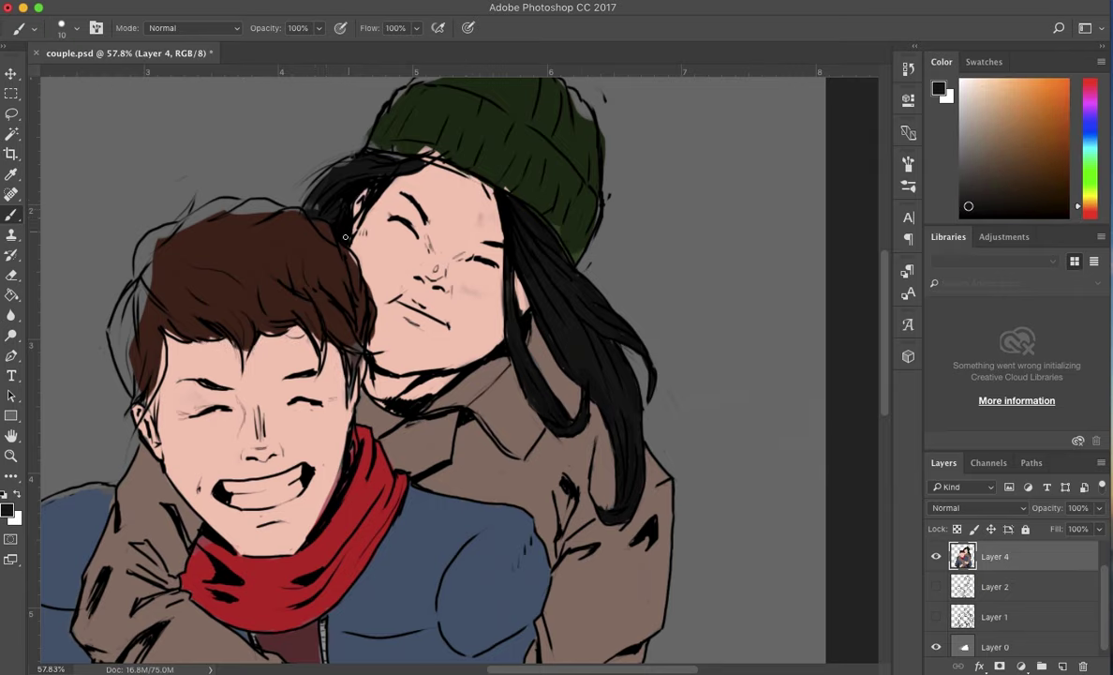
alt+click(418, 152)
alt+click(477, 192)
key(ctrl+shift+alt+n)
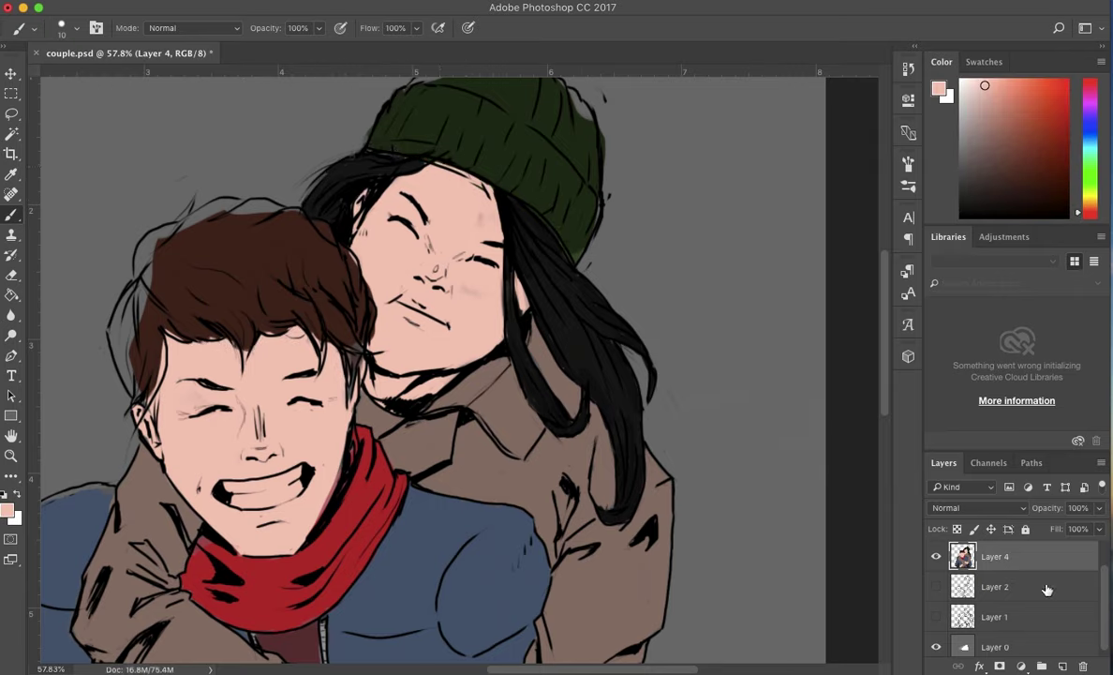
key(e)
click(1049, 589)
key(b)
- Extend the man's dark brown hair fill out to its outline
alt+click(537, 211)
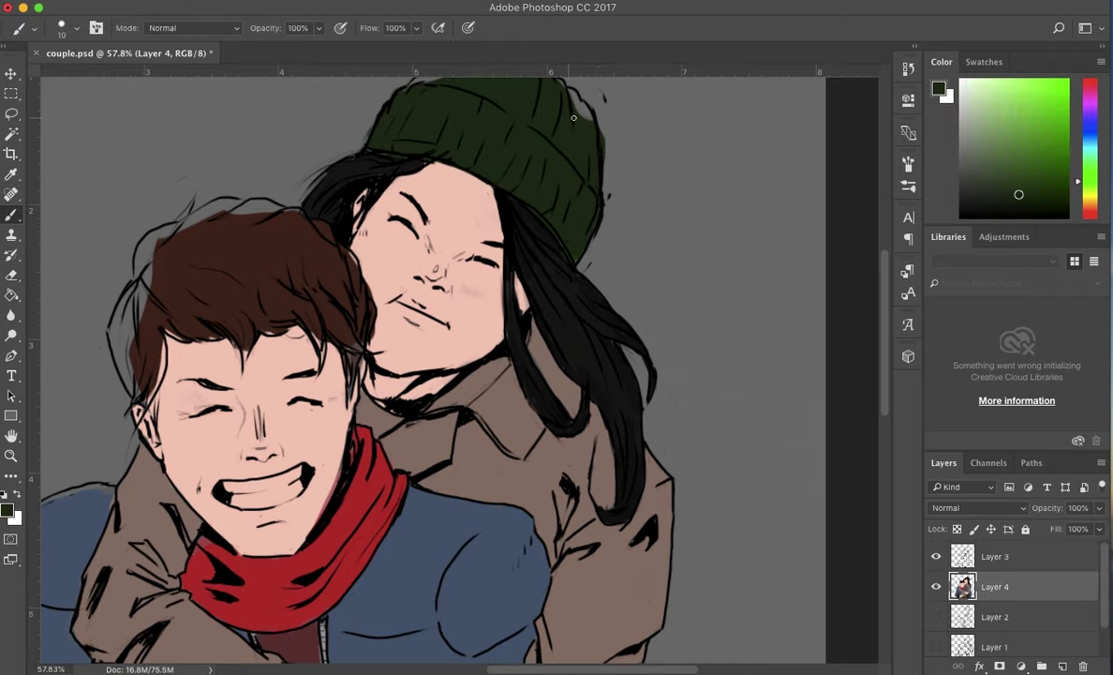
scroll(442, 119, up, 2)
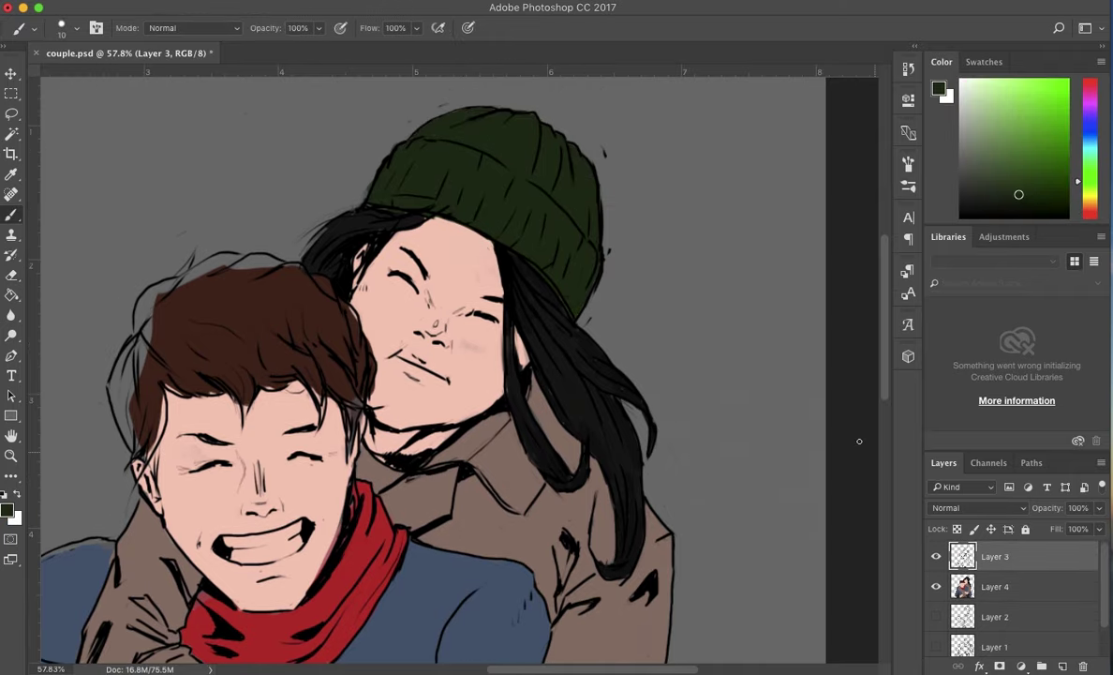
alt+click(241, 423)
mouse_move(363, 403)
mouse_down()
mouse_move(131, 412)
mouse_move(113, 328)
mouse_move(262, 266)
mouse_up()
key(bracketright)
key(bracketright)
key(bracketright)
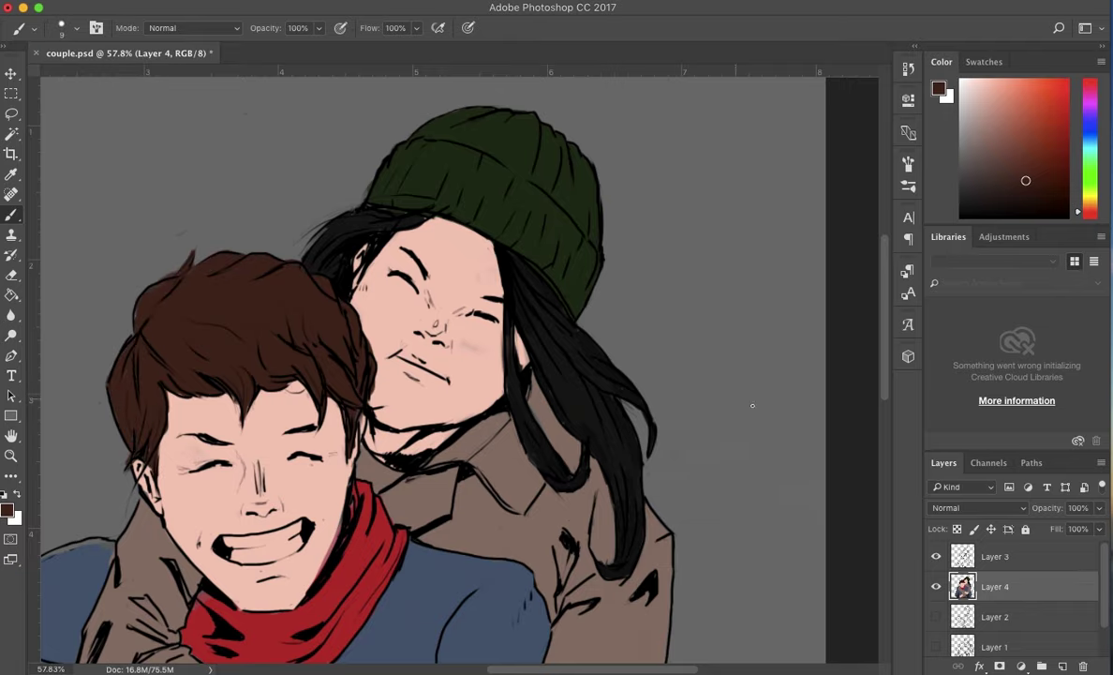
- Touch up the jacket's blue-grey and black outline edges, then zoom out to the whole couple
alt+click(112, 553)
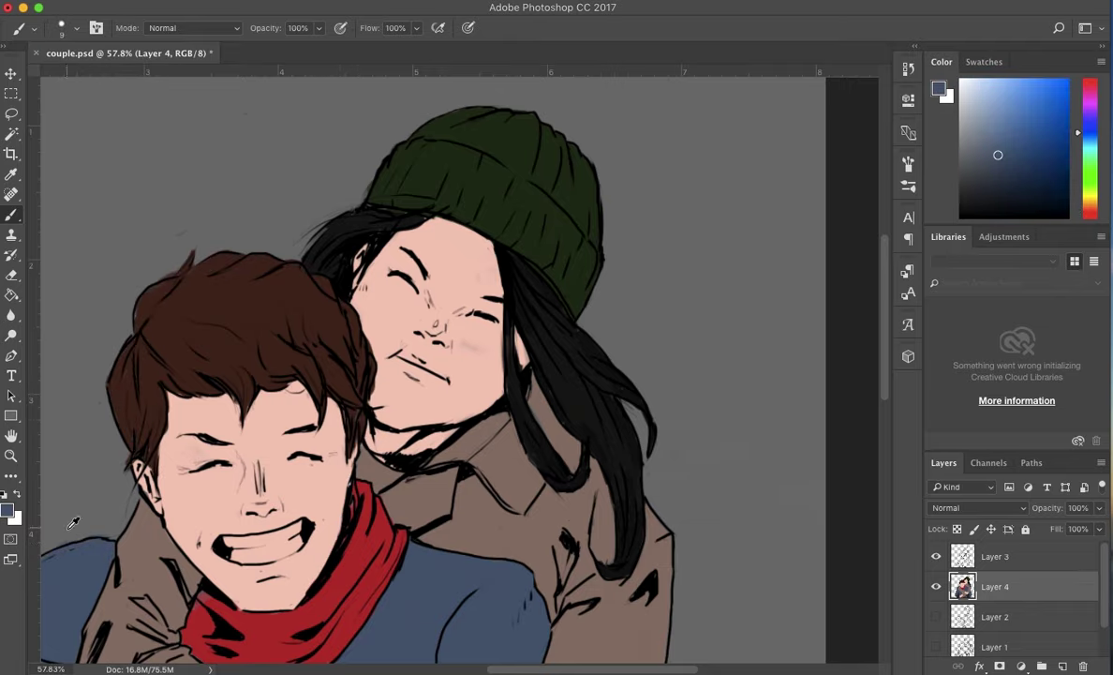
scroll(281, 469, down, 5)
scroll(281, 468, left, 5)
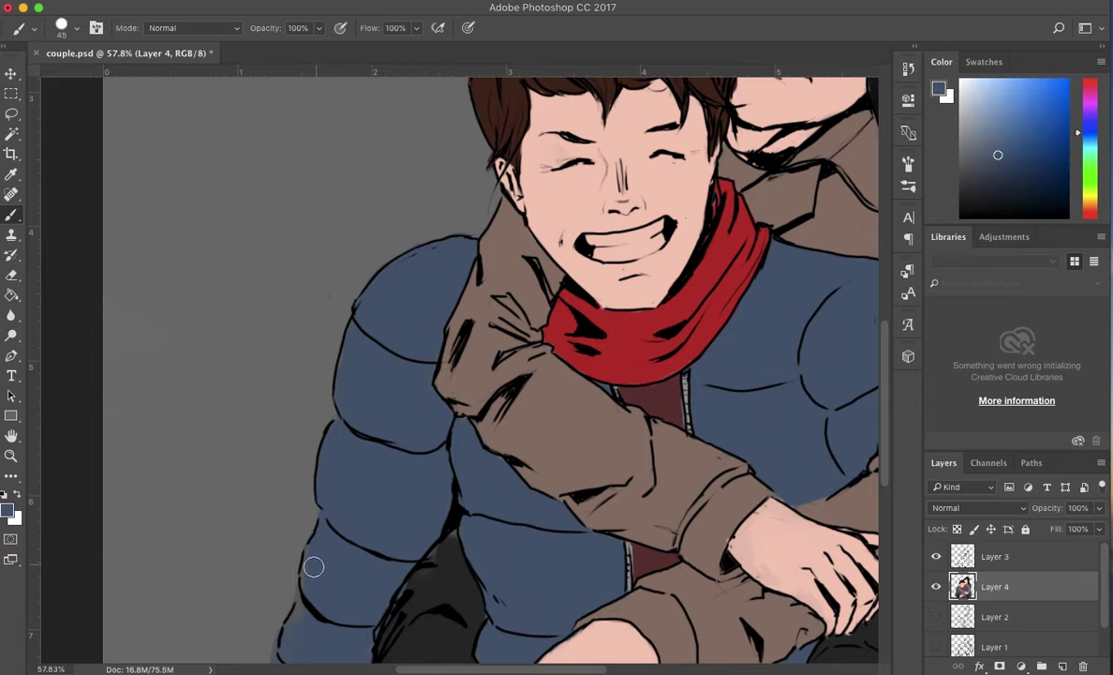
alt+click(405, 537)
key(bracketleft)
key(bracketleft)
alt+click(453, 534)
scroll(281, 469, down, 4)
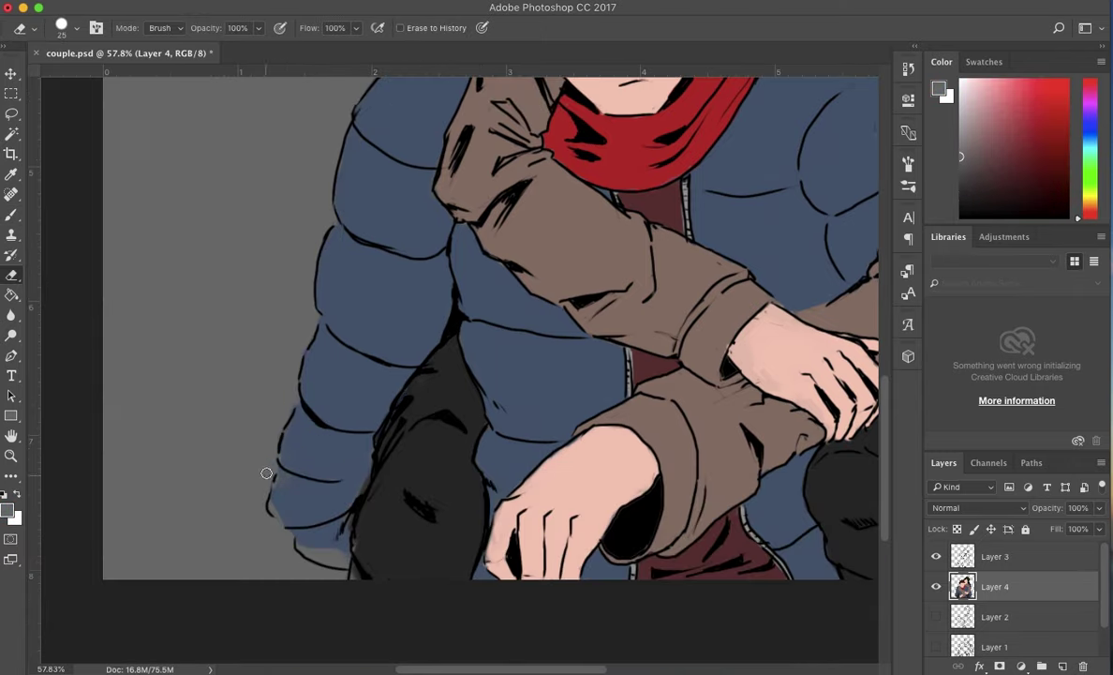
alt+click(368, 467)
scroll(369, 467, down, 2)
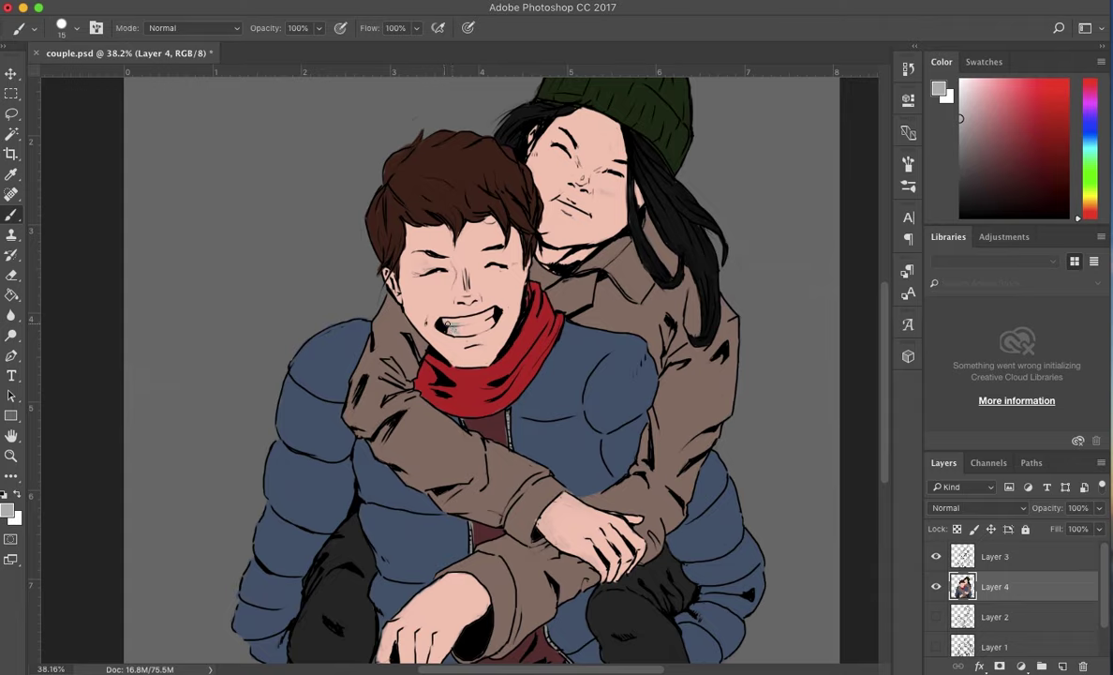
scroll(817, 373, up, 2)
- Add a new Layer 5 clipped to Layer 4 (Ctrl+Alt+G)
alt+click(515, 287)
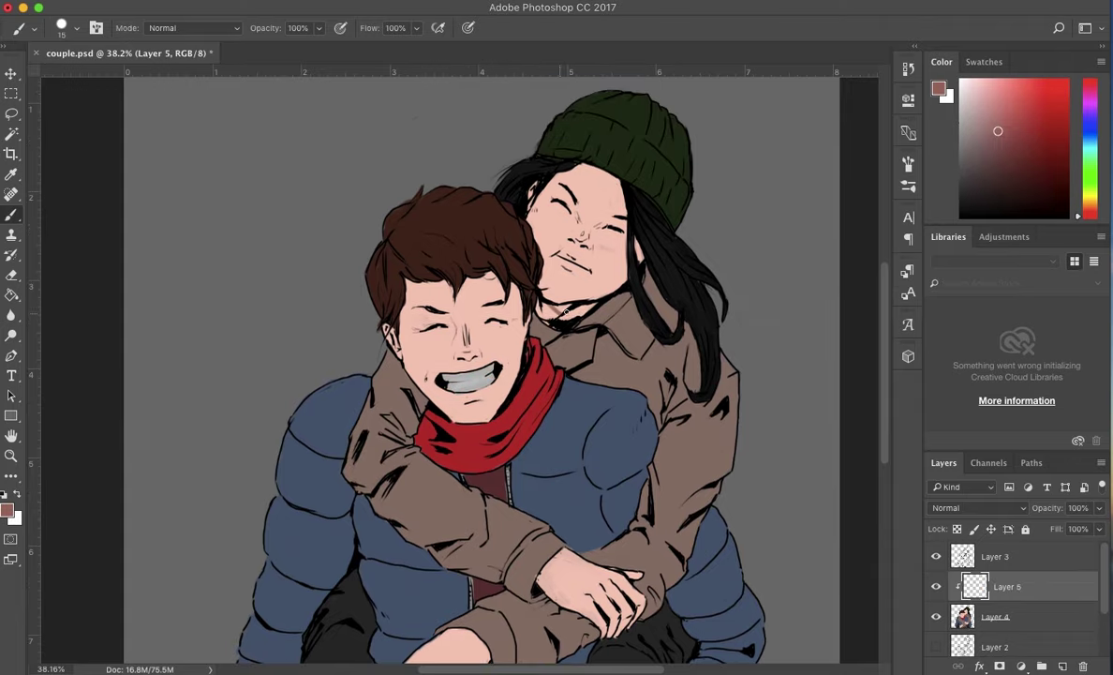
key(ctrl+alt+shift+n)
key(ctrl+alt+g)
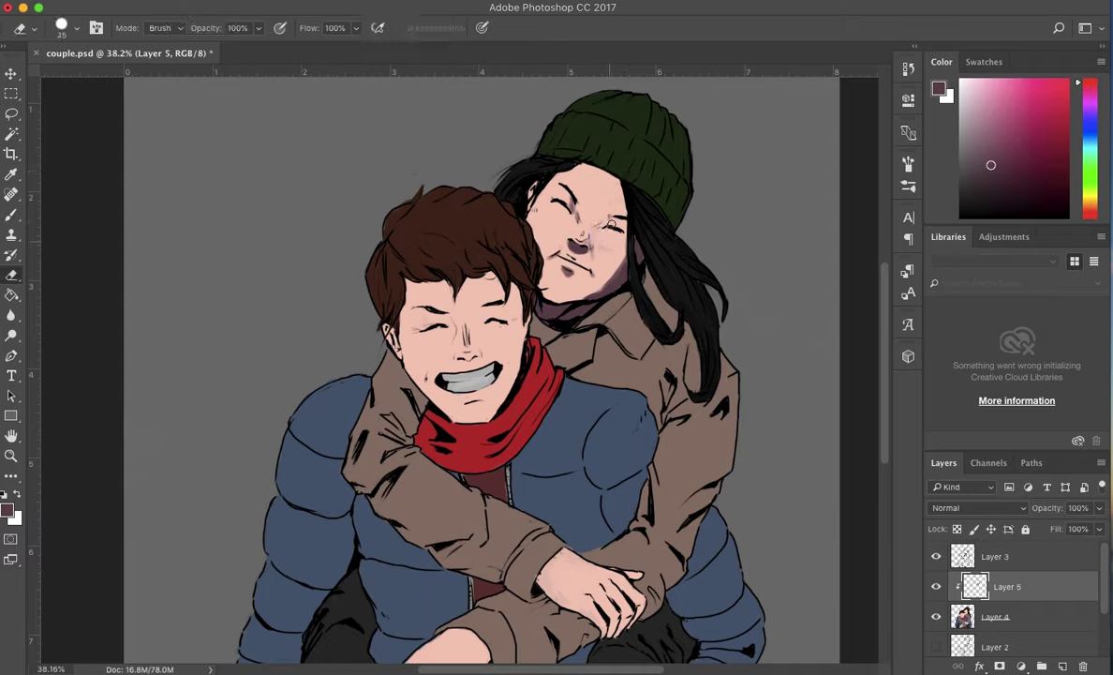
- Shade the woman's nose and eyes, the man's nose and chin, and the woman's hand
drag(562, 208, 590, 235)
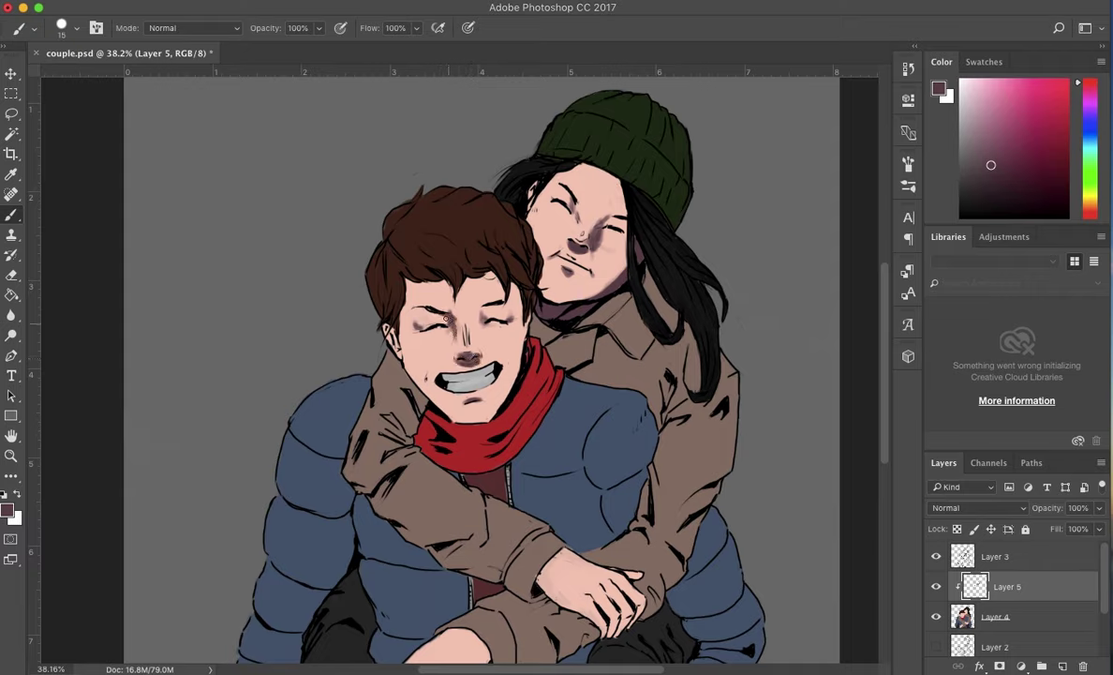
drag(472, 316, 485, 309)
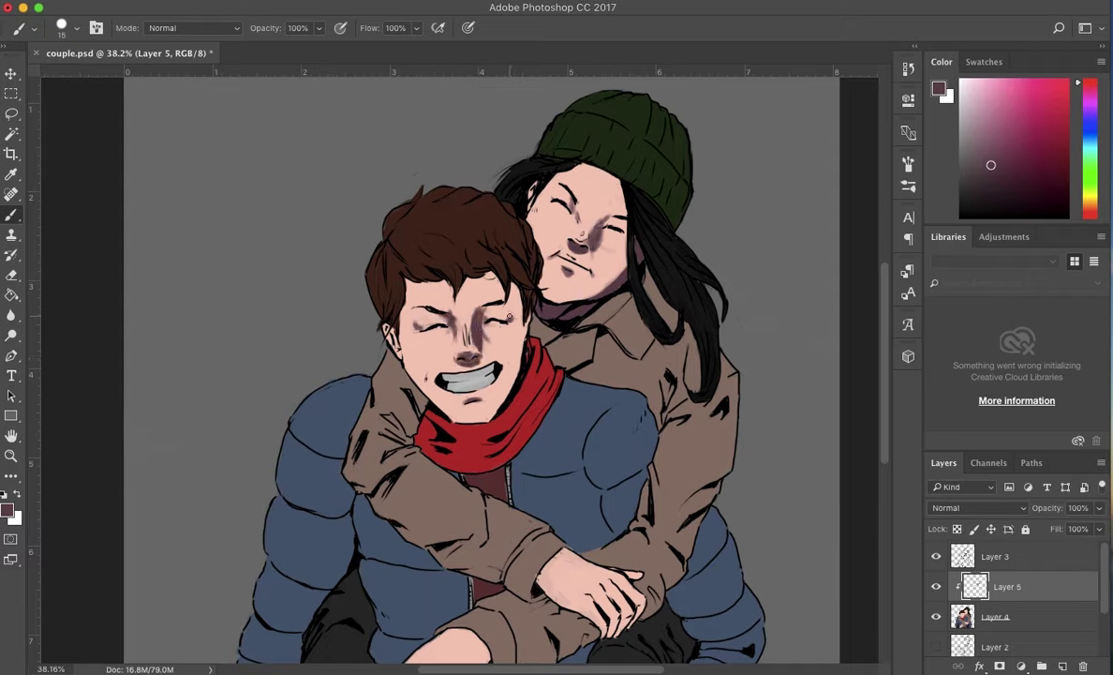
drag(421, 386, 458, 394)
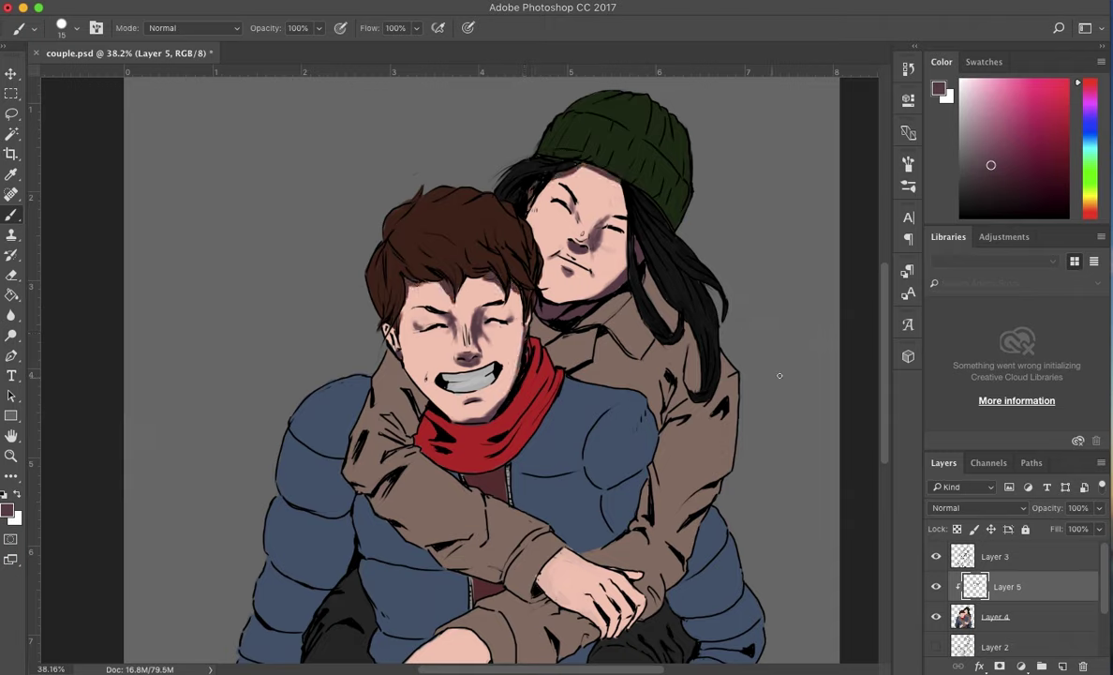
key(bracketright)
drag(506, 544, 606, 630)
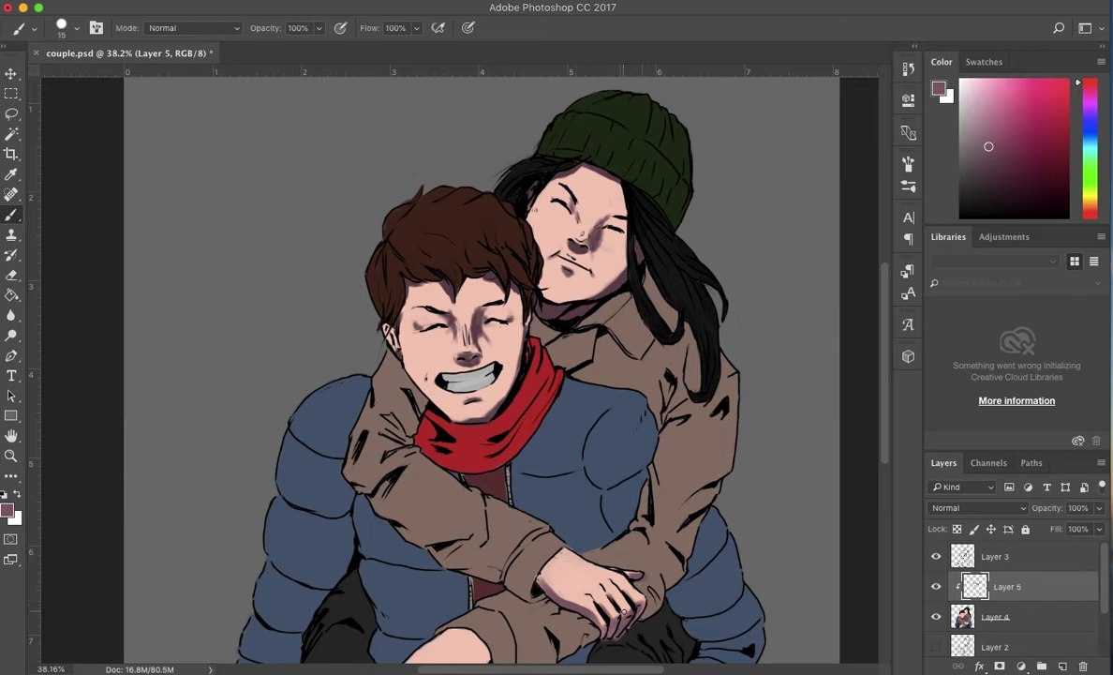
- Try Layer 5 at 61% opacity, then restore it to 100%
key(alt+bracketright)
scroll(600, 516, down, 3)
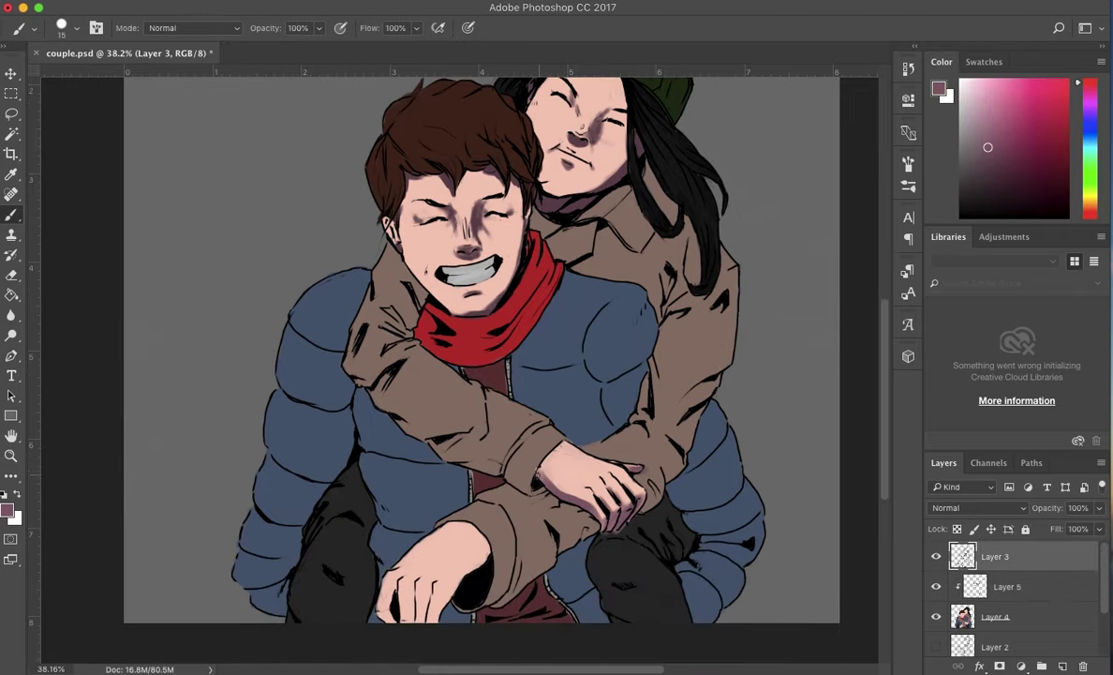
key(alt+bracketleft)
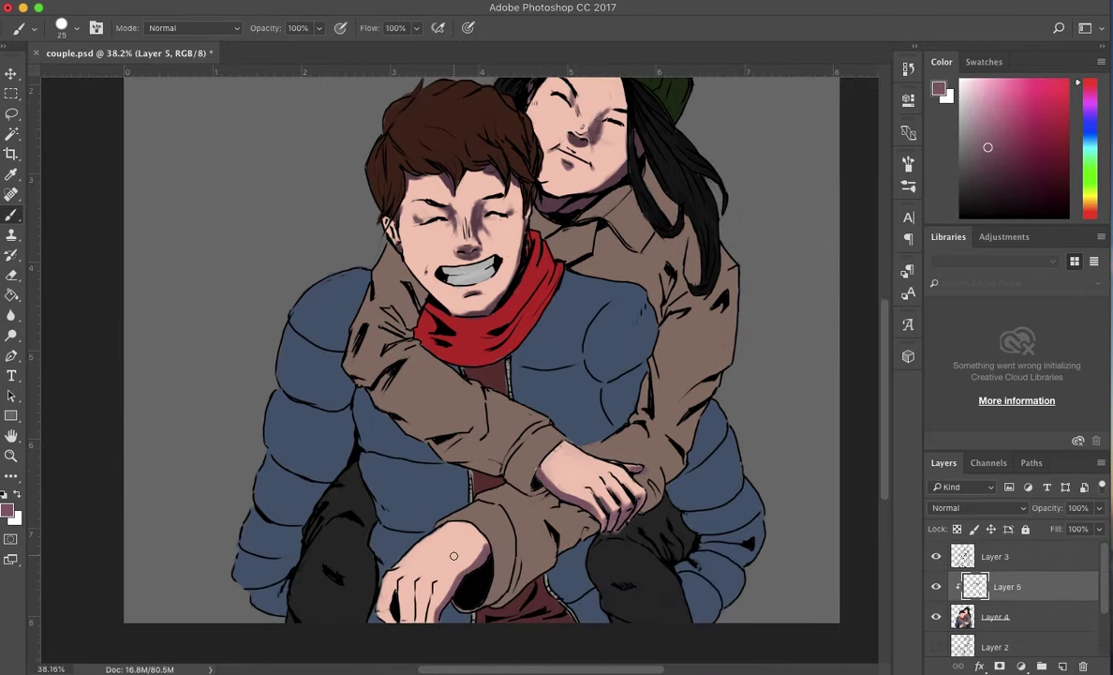
scroll(400, 597, up, 3)
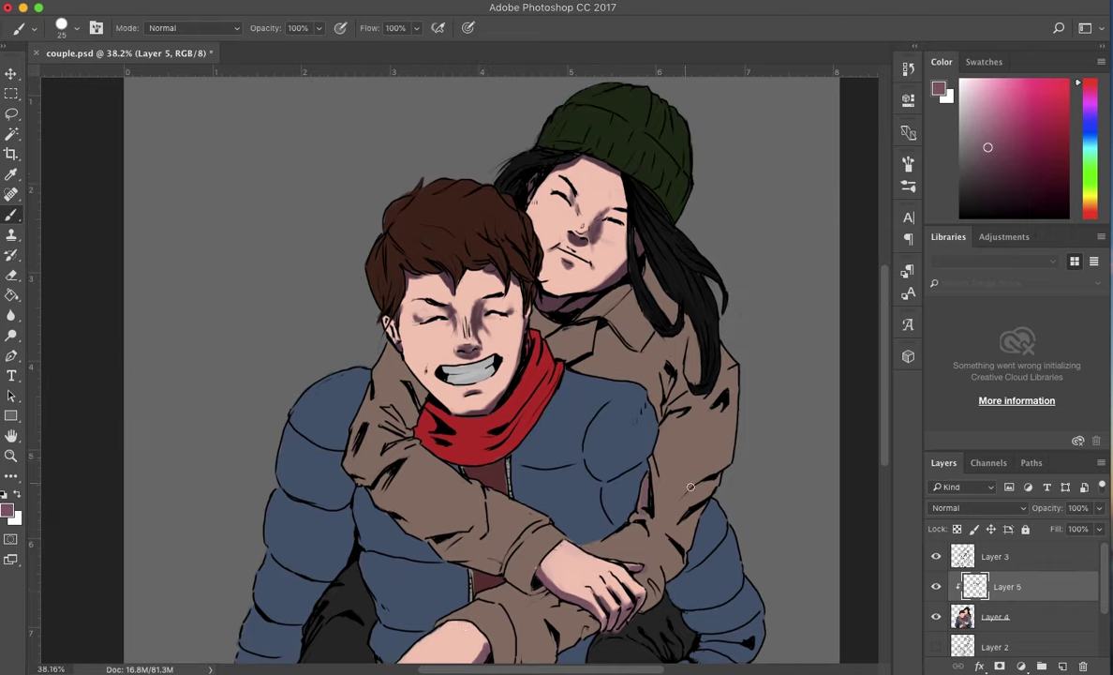
drag(1046, 506, 1026, 511)
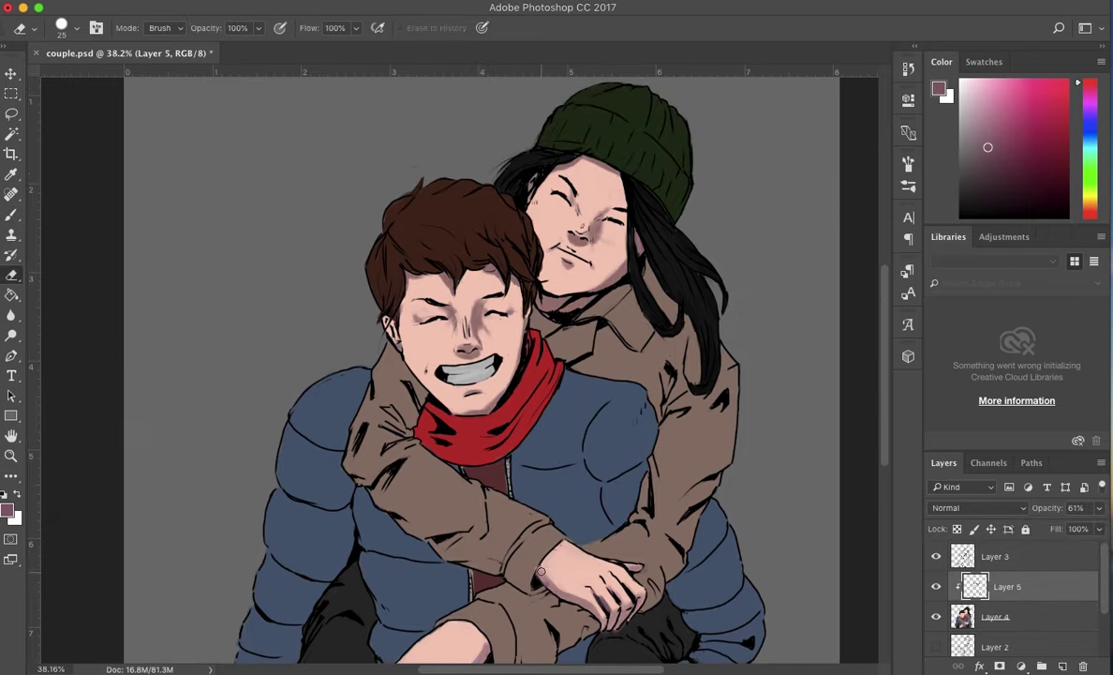
scroll(885, 460, down, 1)
mouse_move(1098, 507)
mouse_down()
mouse_move(1090, 531)
mouse_move(1101, 531)
mouse_up()
scroll(878, 459, down, 1)
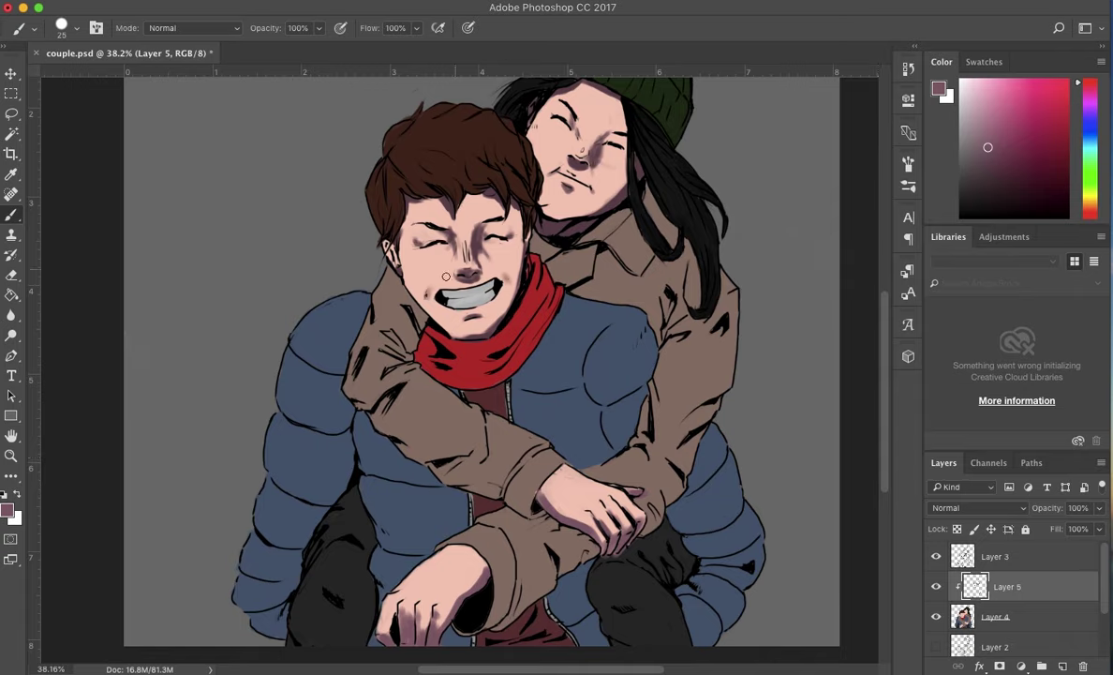
- Shade the scarf's left and centre with dark maroon folds, erasing stray shading
alt+click(438, 352)
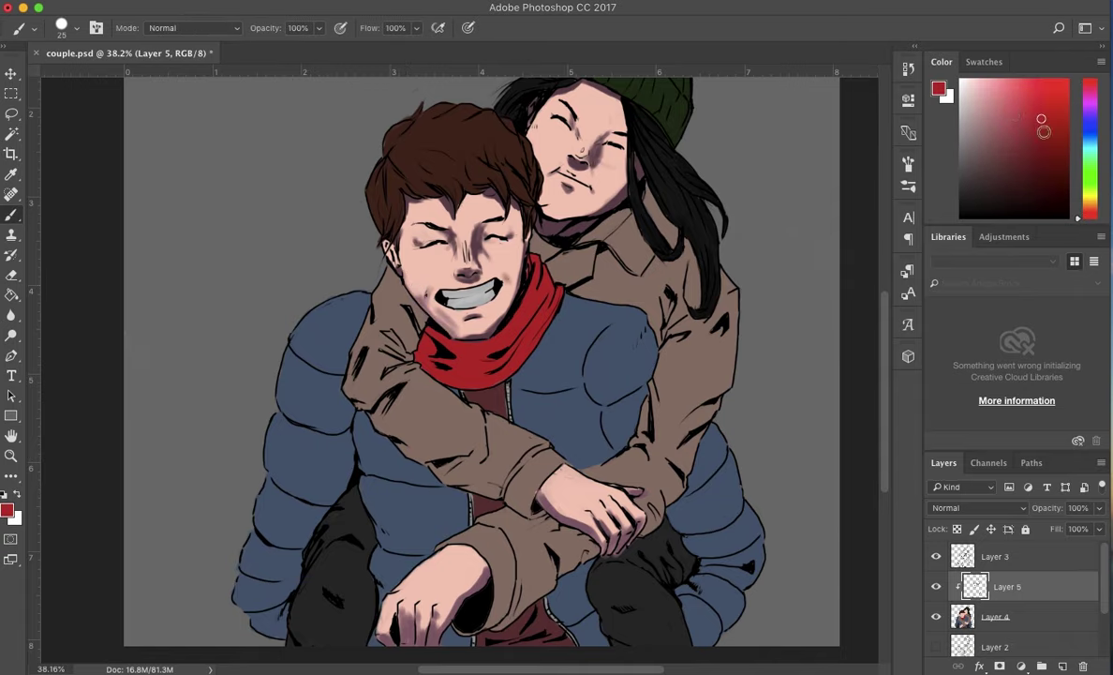
drag(438, 352, 559, 290)
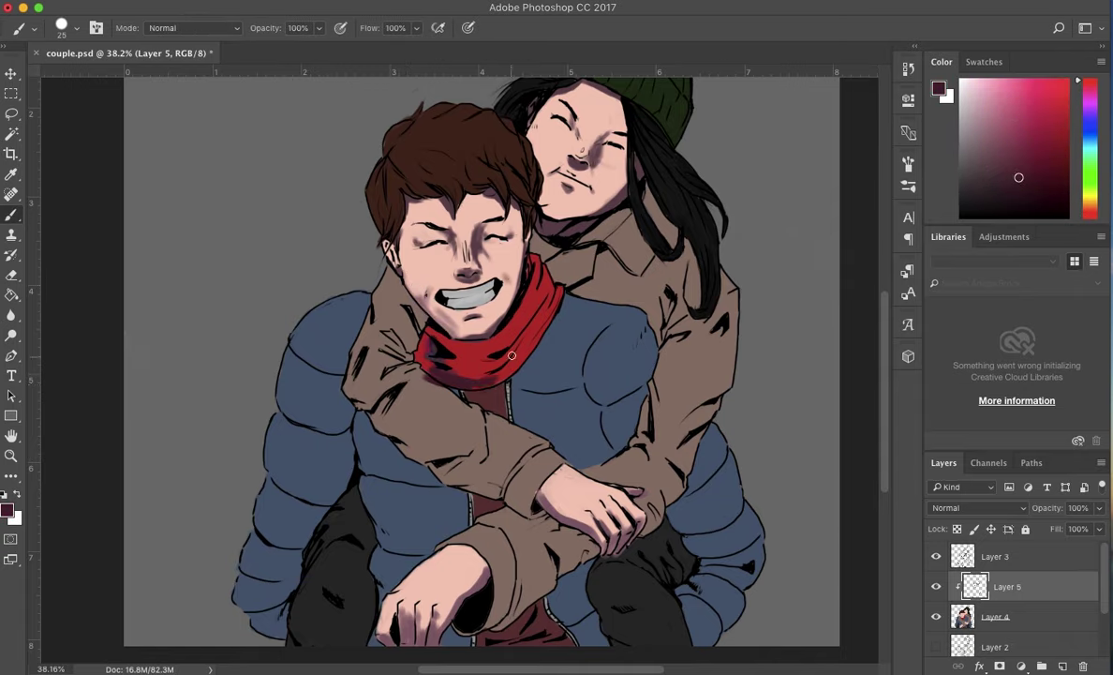
mouse_move(428, 337)
mouse_down()
mouse_move(412, 323)
mouse_move(543, 252)
mouse_up()
alt+click(429, 340)
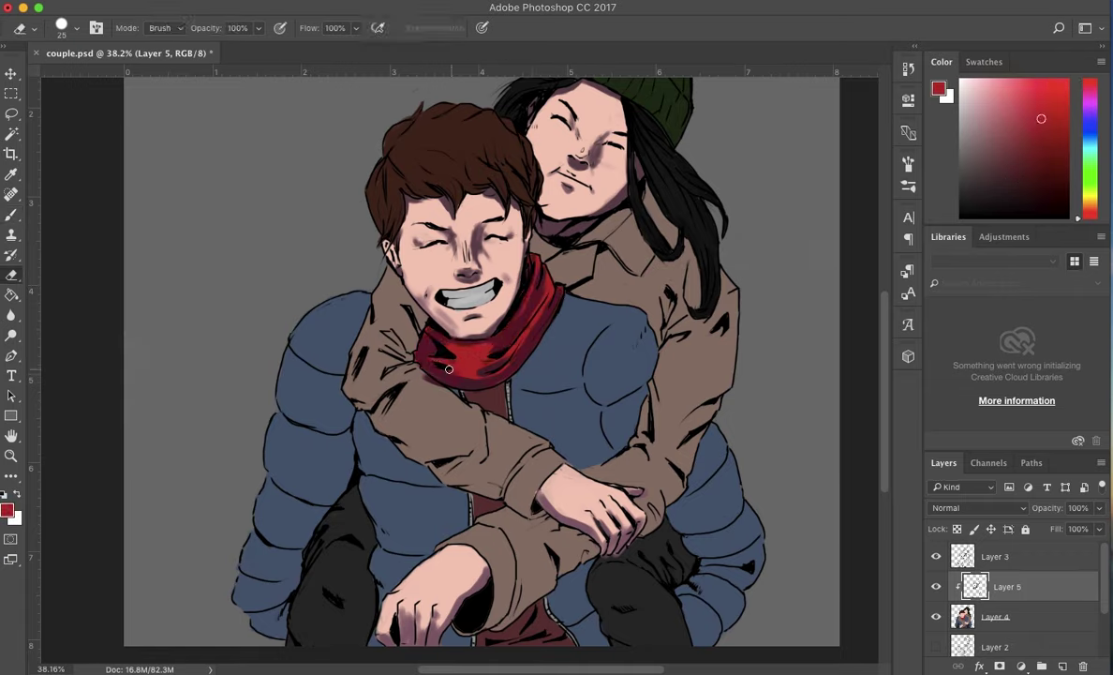
key(e)
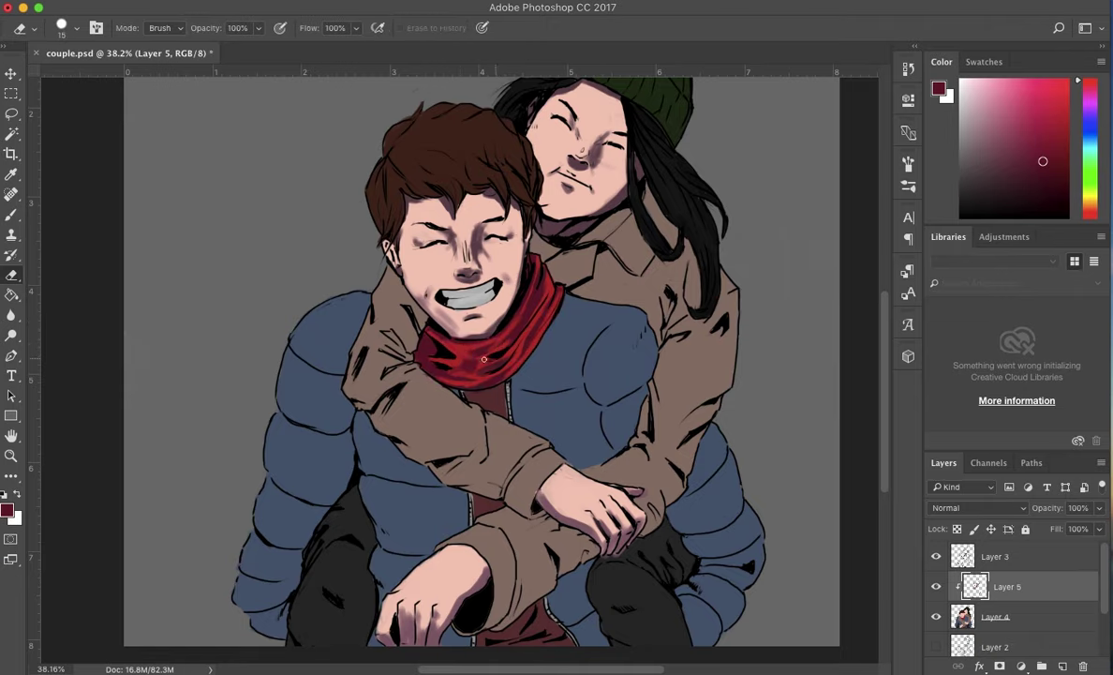
key(b)
scroll(493, 406, down, 3)
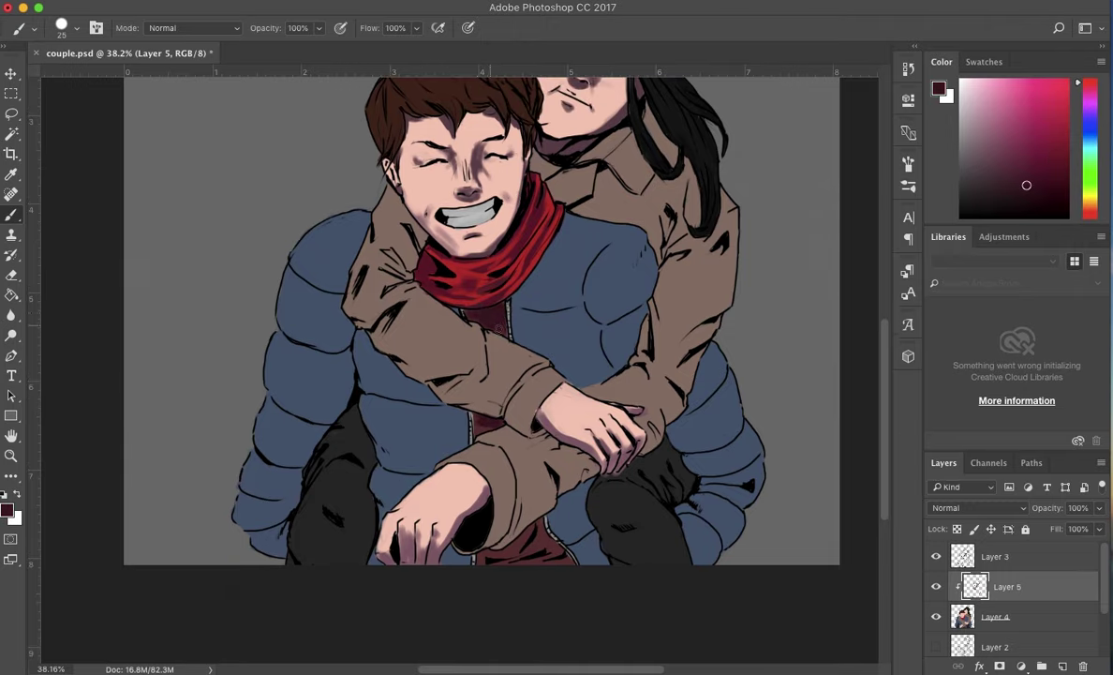
- Pick a dark navy and shade the left side of the man's blue jacket
alt+click(505, 332)
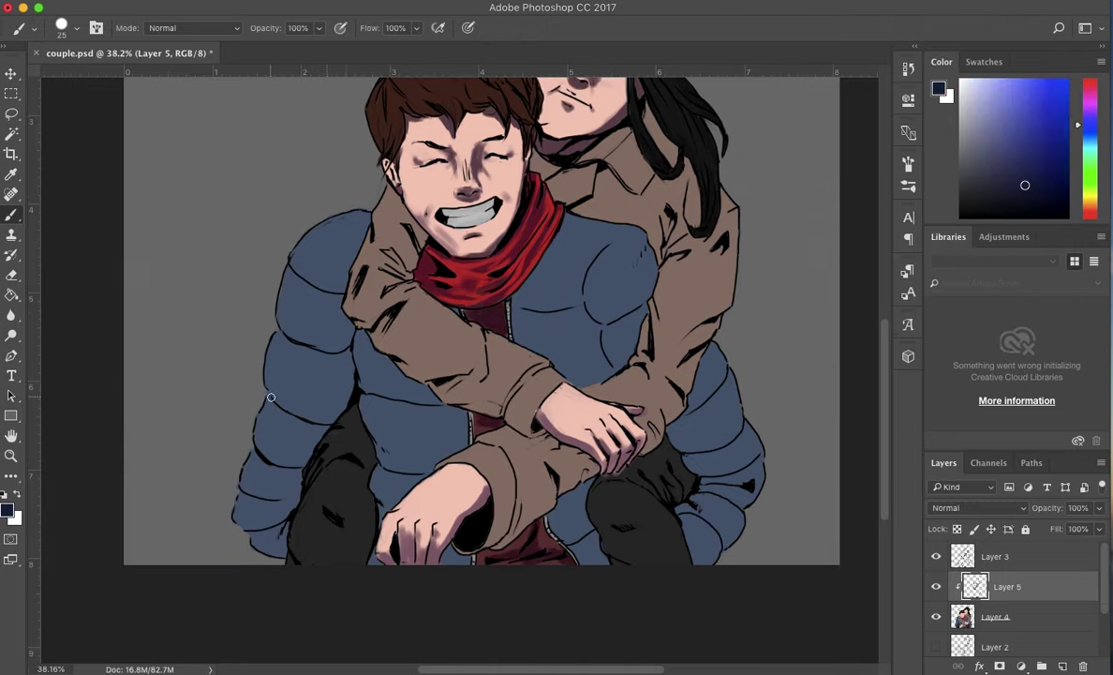
drag(342, 353, 328, 408)
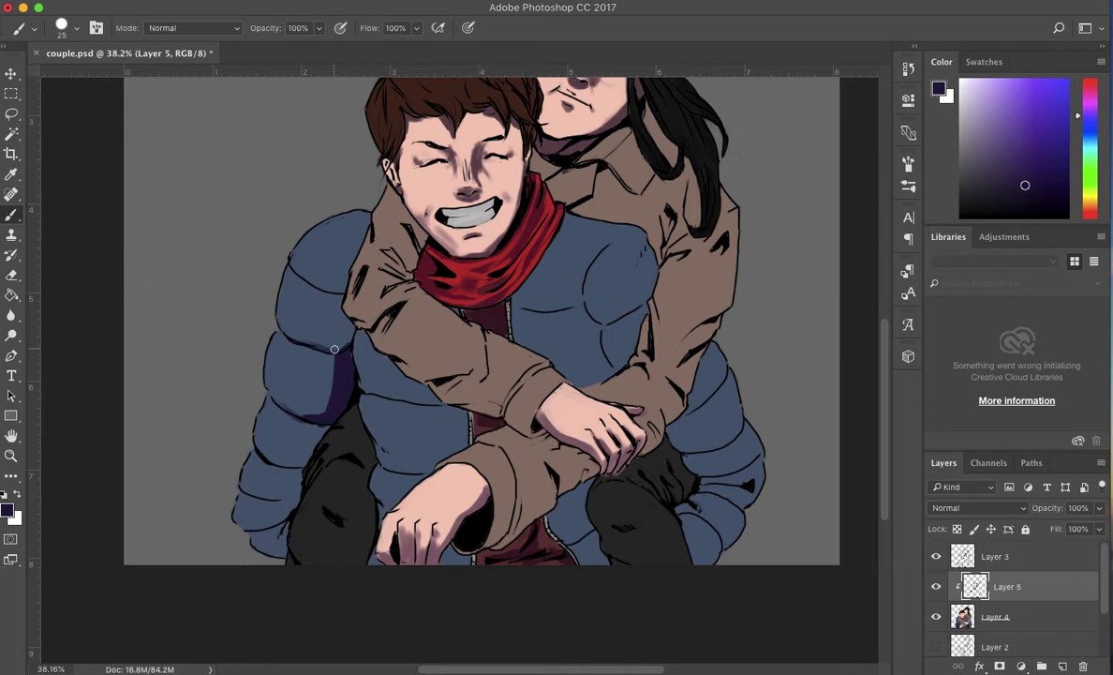
drag(328, 298, 309, 328)
mouse_move(300, 393)
mouse_down()
mouse_move(285, 507)
mouse_move(262, 509)
mouse_up()
key(e)
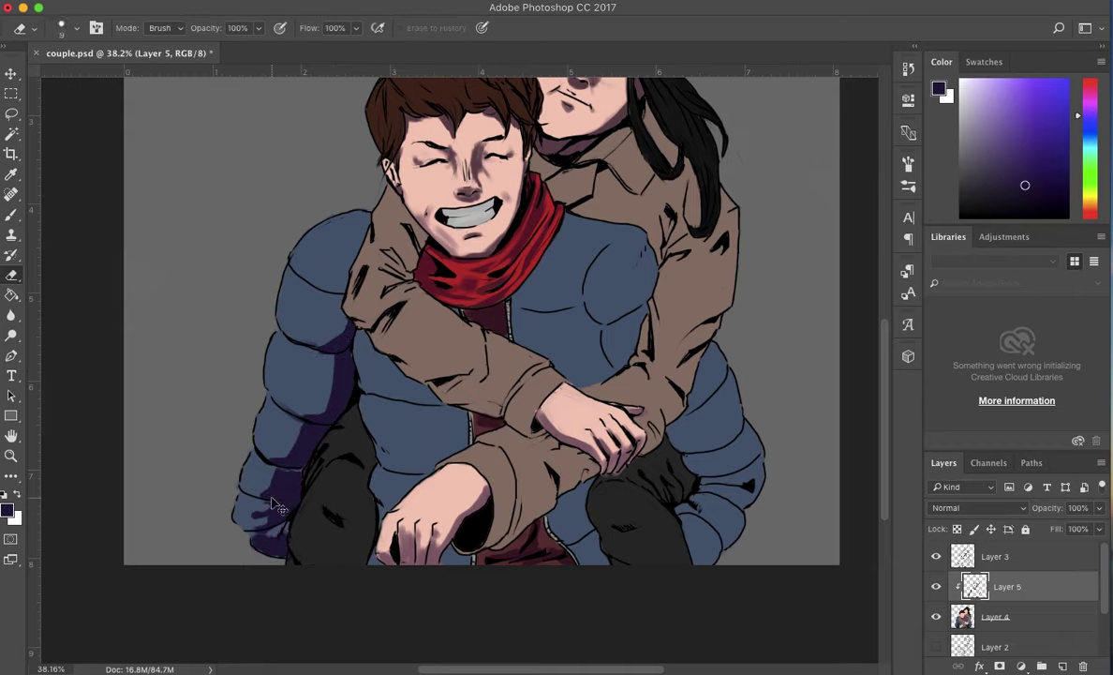
key(b)
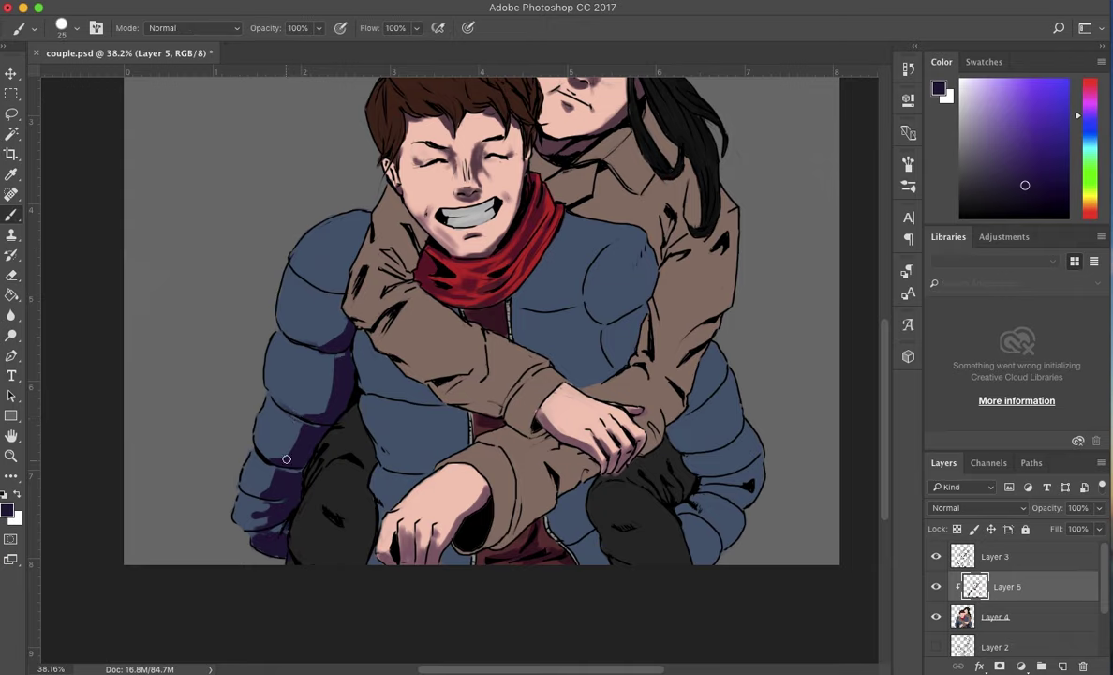
key(e)
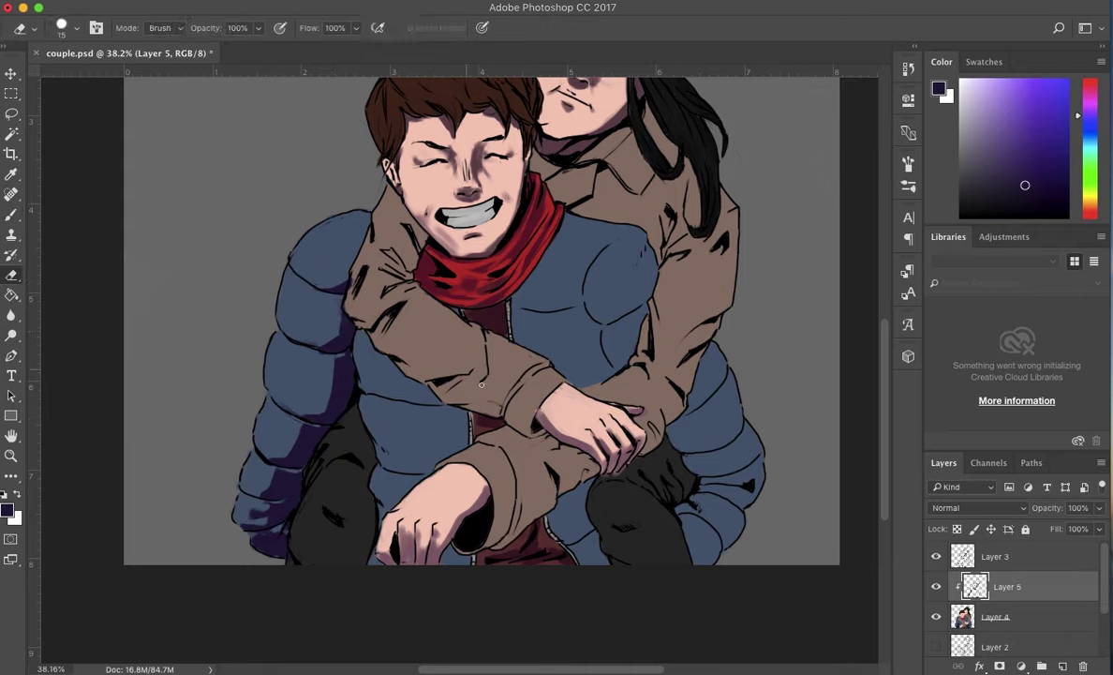
key(b)
- Shade the jacket front and the area below the man's arm, erasing stray strokes
drag(333, 311, 431, 397)
key(e)
mouse_move(333, 312)
mouse_down()
mouse_move(433, 398)
mouse_move(421, 391)
mouse_up()
key(b)
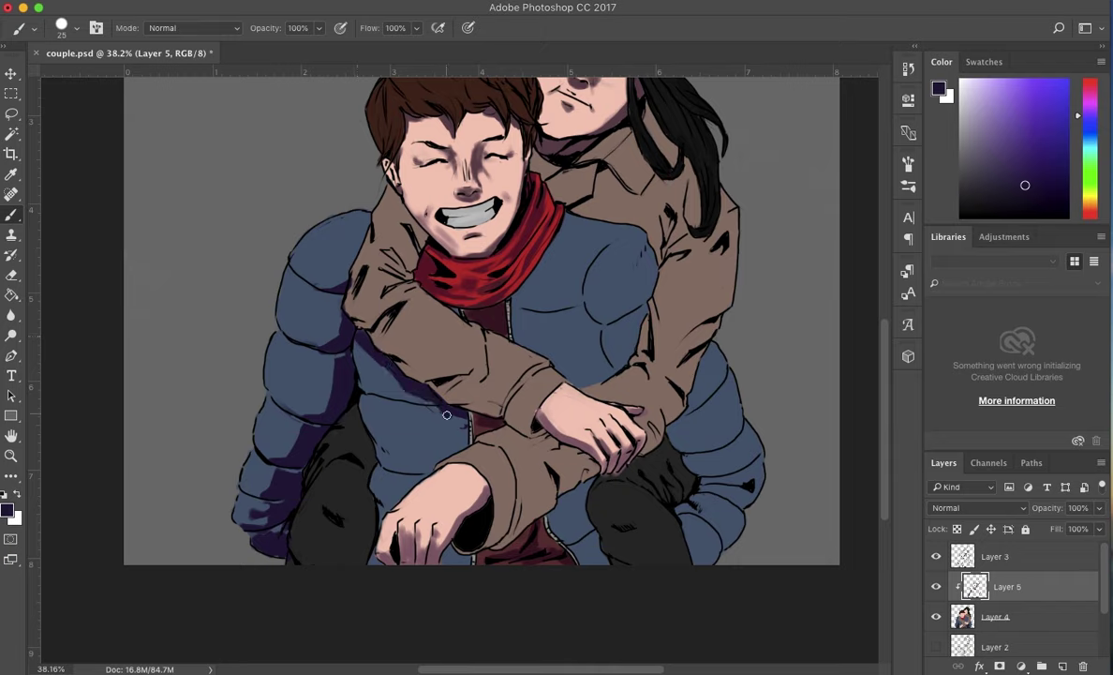
drag(338, 362, 378, 493)
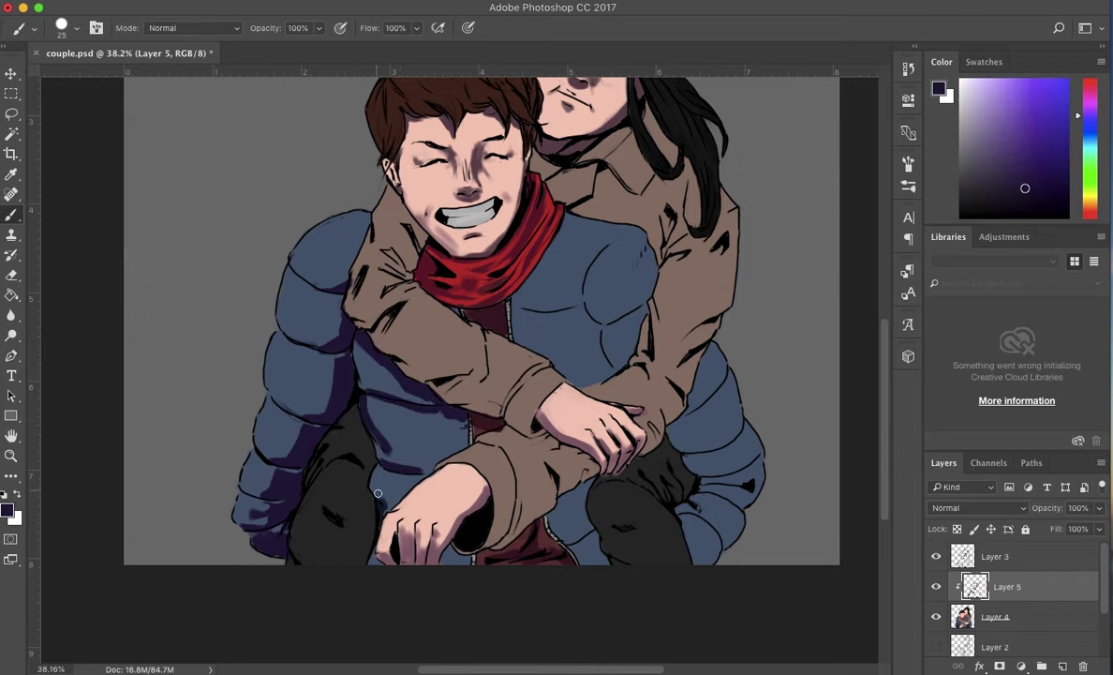
key(e)
key(b)
mouse_move(374, 438)
mouse_down()
mouse_move(351, 366)
mouse_move(402, 388)
mouse_move(395, 461)
mouse_up()
key(e)
key(b)
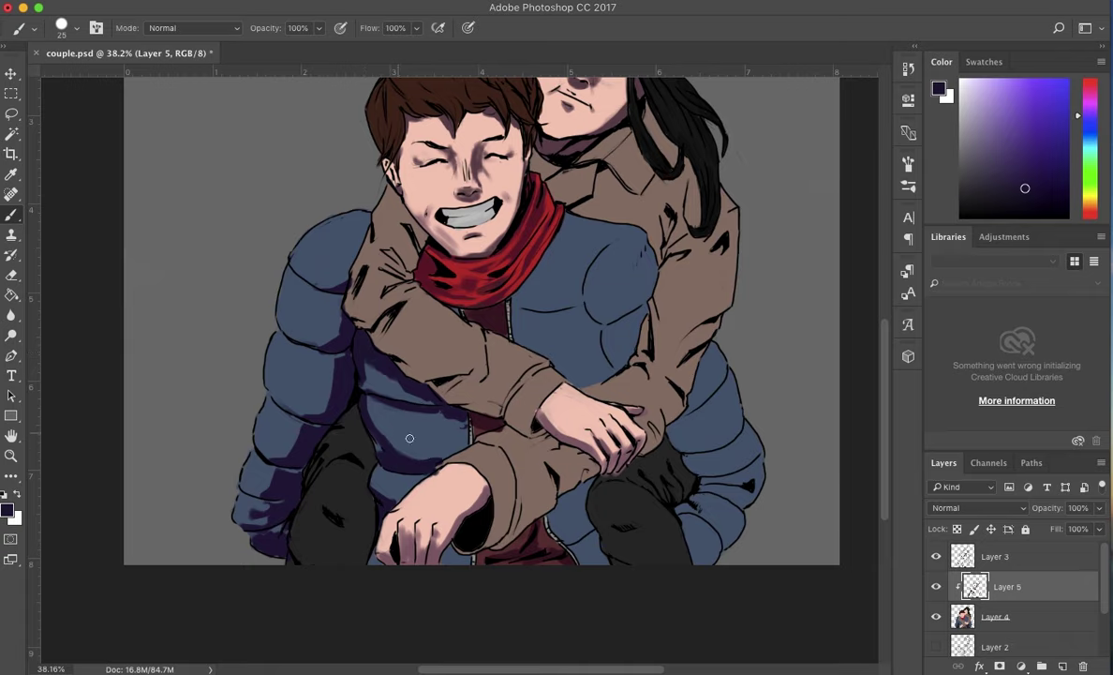
key(e)
key(b)
- With a smaller tip, shade under the woman's arm, the clasped hands, right sleeve and chest
drag(479, 283, 606, 373)
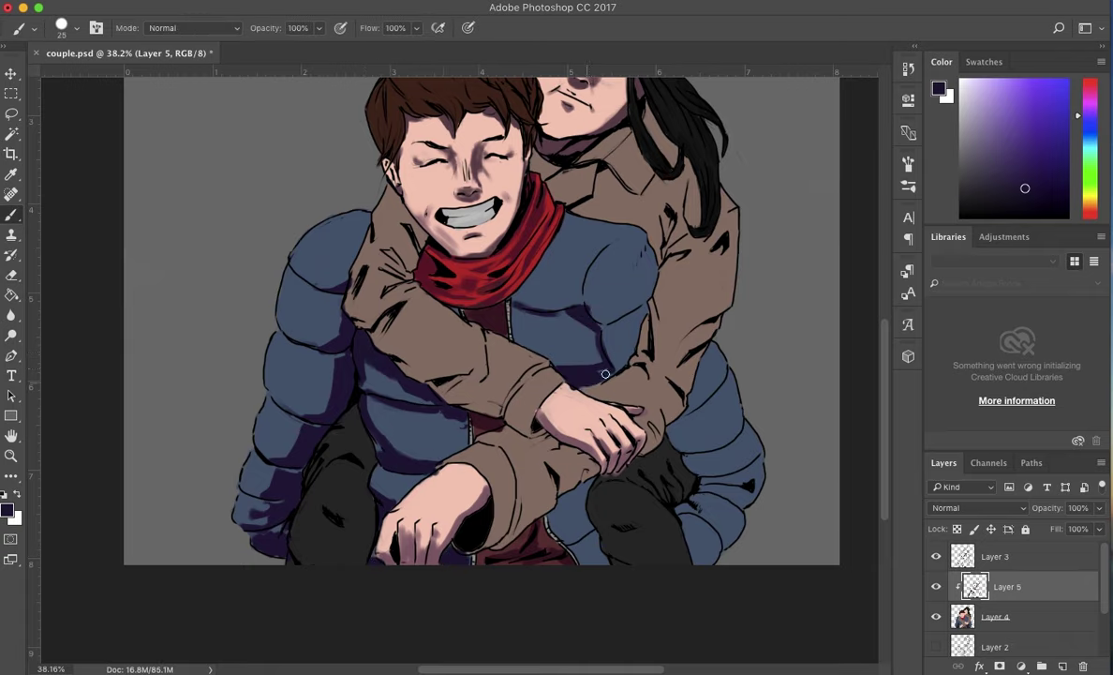
key(e)
key(b)
key(bracketleft)
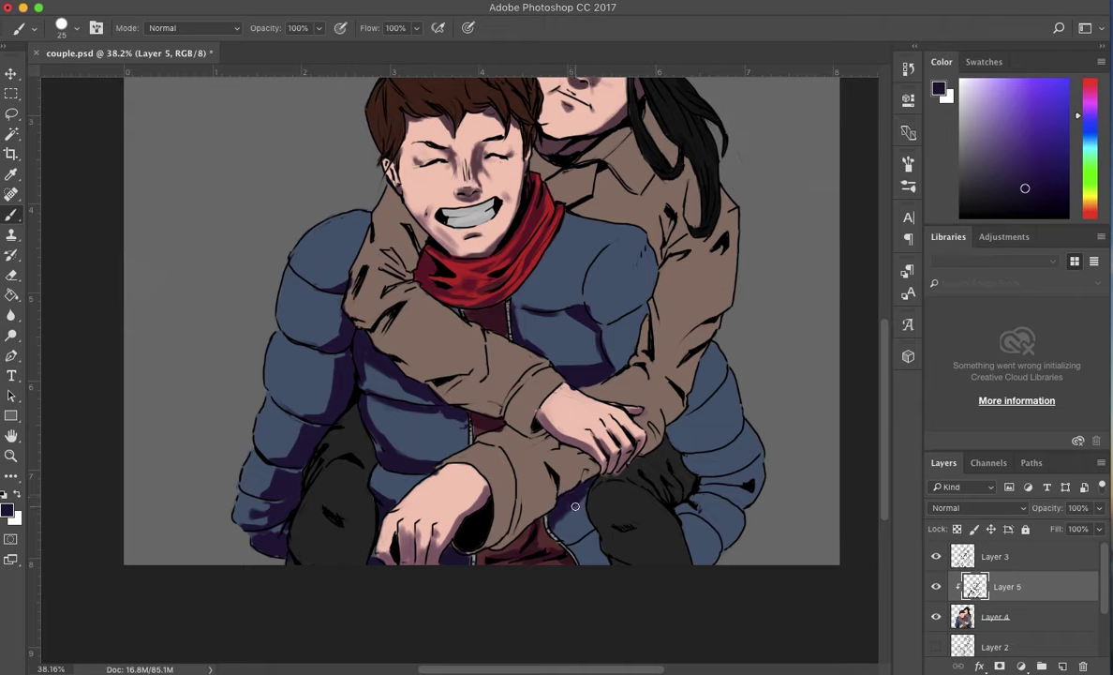
drag(573, 548, 587, 550)
mouse_move(690, 525)
mouse_down()
mouse_move(660, 487)
mouse_move(703, 426)
mouse_move(750, 453)
mouse_move(698, 417)
mouse_move(693, 451)
mouse_up()
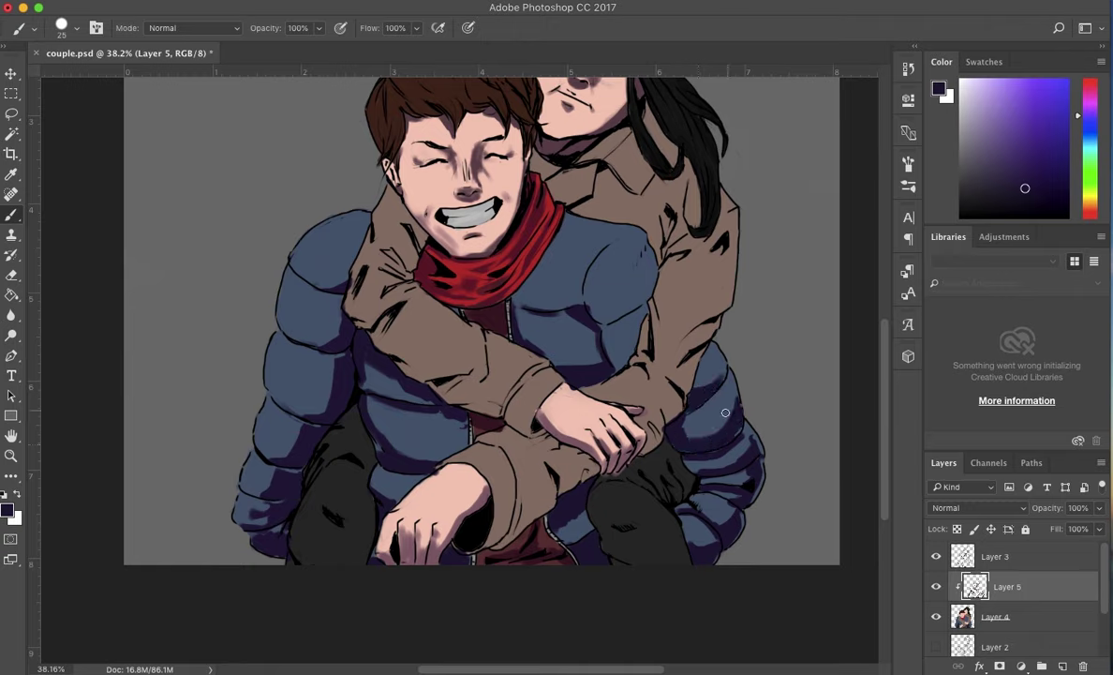
mouse_move(604, 321)
mouse_down()
mouse_move(567, 292)
mouse_move(599, 229)
mouse_move(562, 211)
mouse_move(630, 230)
mouse_up()
key(e)
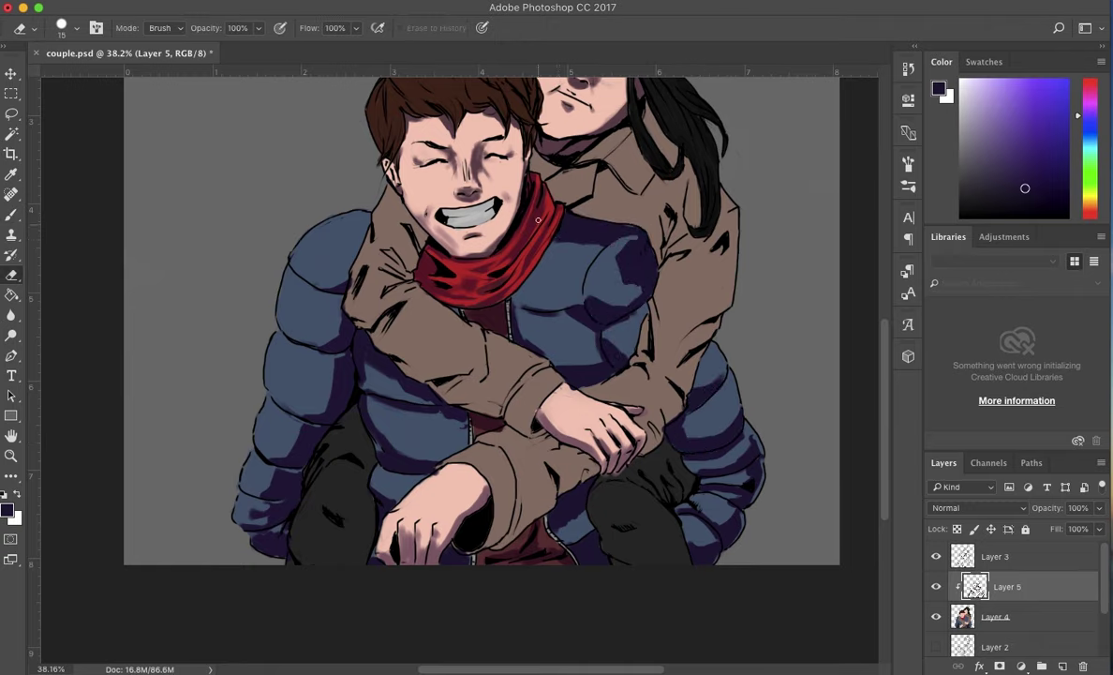
key(b)
- Add dark shadow to the jacket beside the scarf and clean up the edges
drag(557, 266, 511, 243)
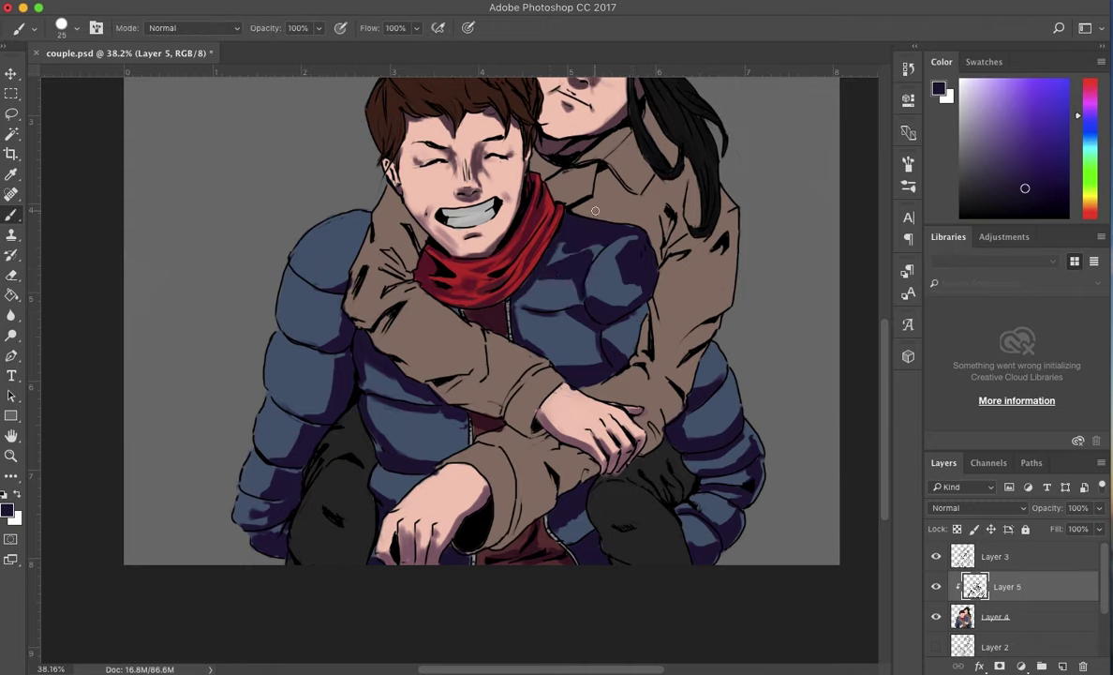
drag(592, 225, 567, 262)
key(e)
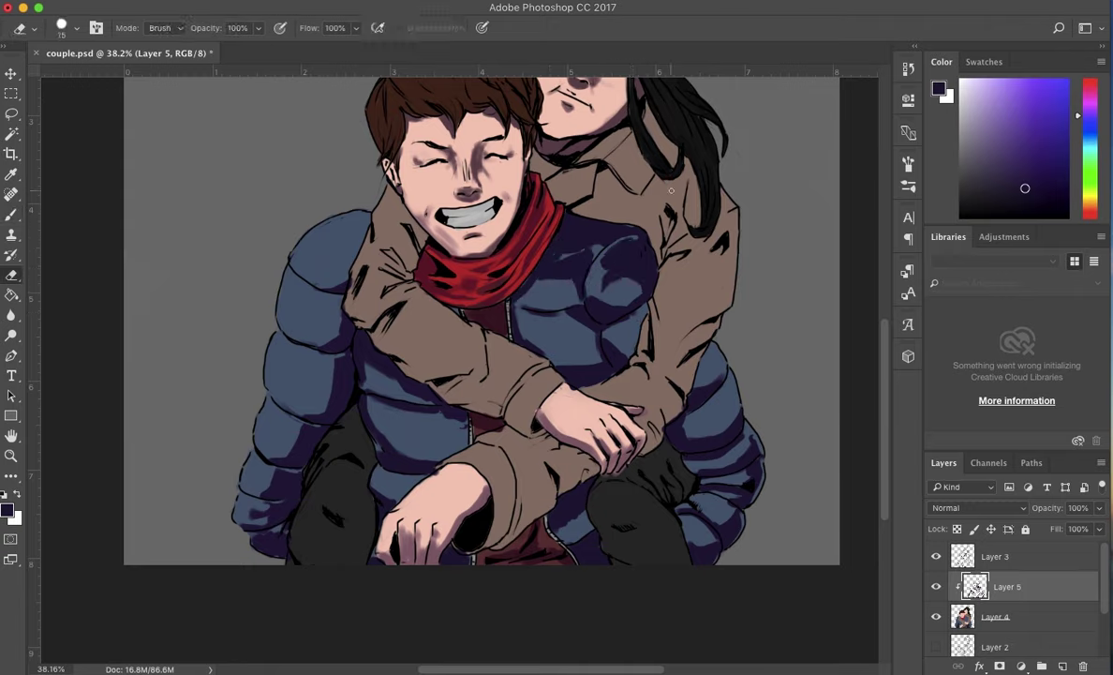
key(b)
key(e)
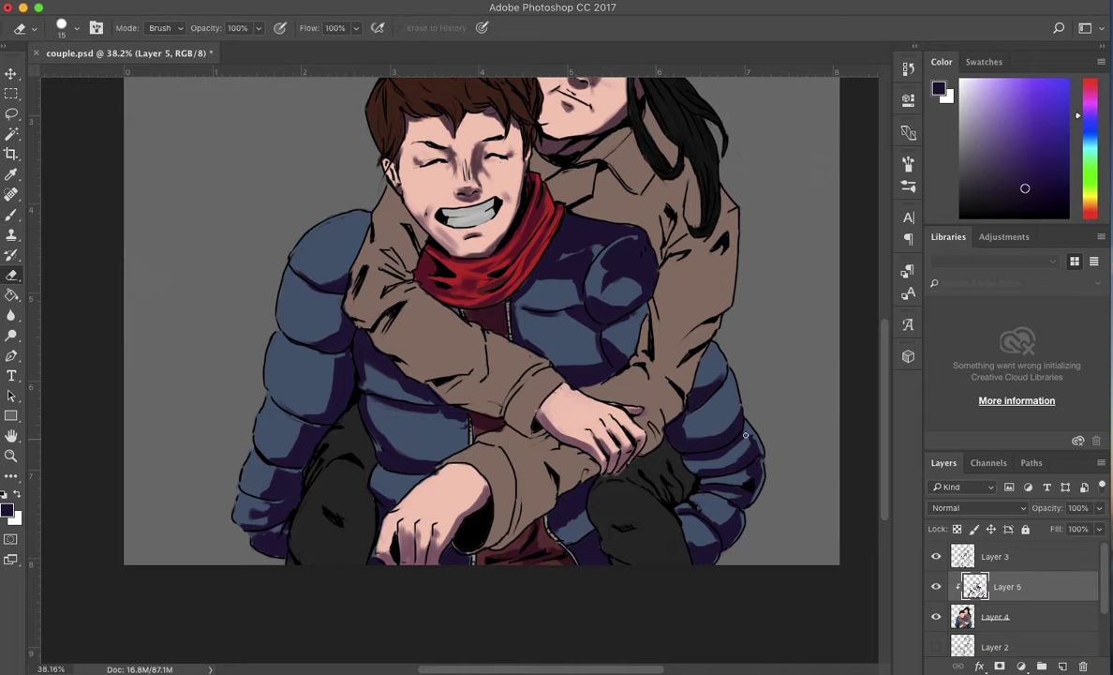
key(b)
scroll(732, 526, up, 5)
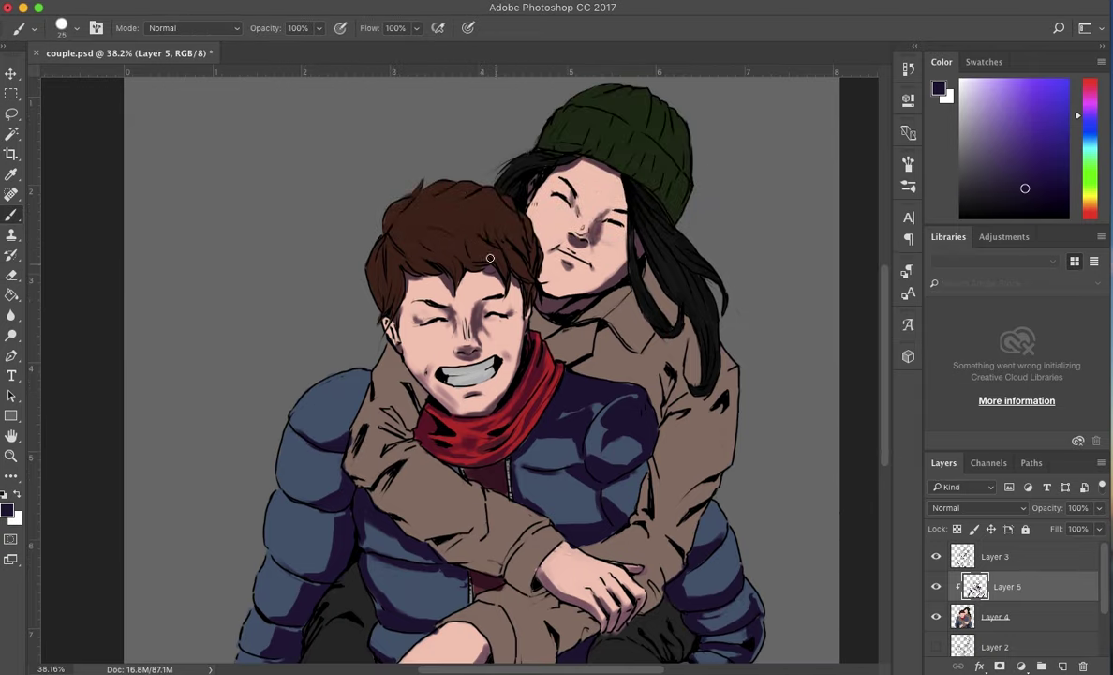
- Try hair shading colours: dark brown, the beanie's dark green, black and a dark red
alt+click(534, 286)
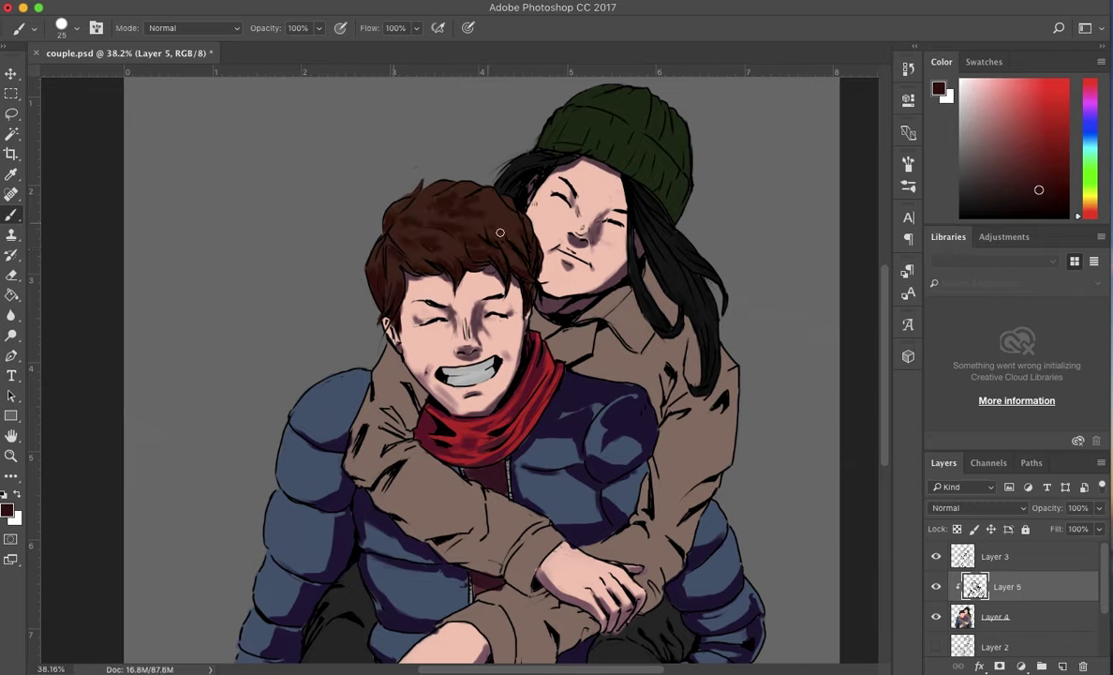
key(e)
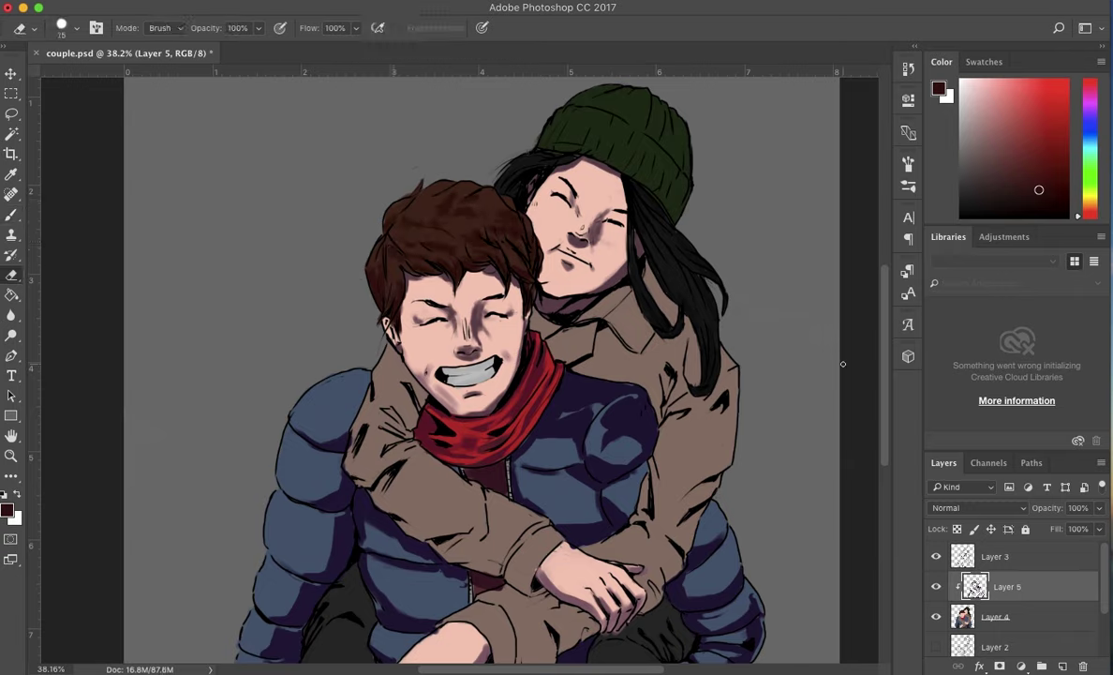
key(b)
alt+click(609, 119)
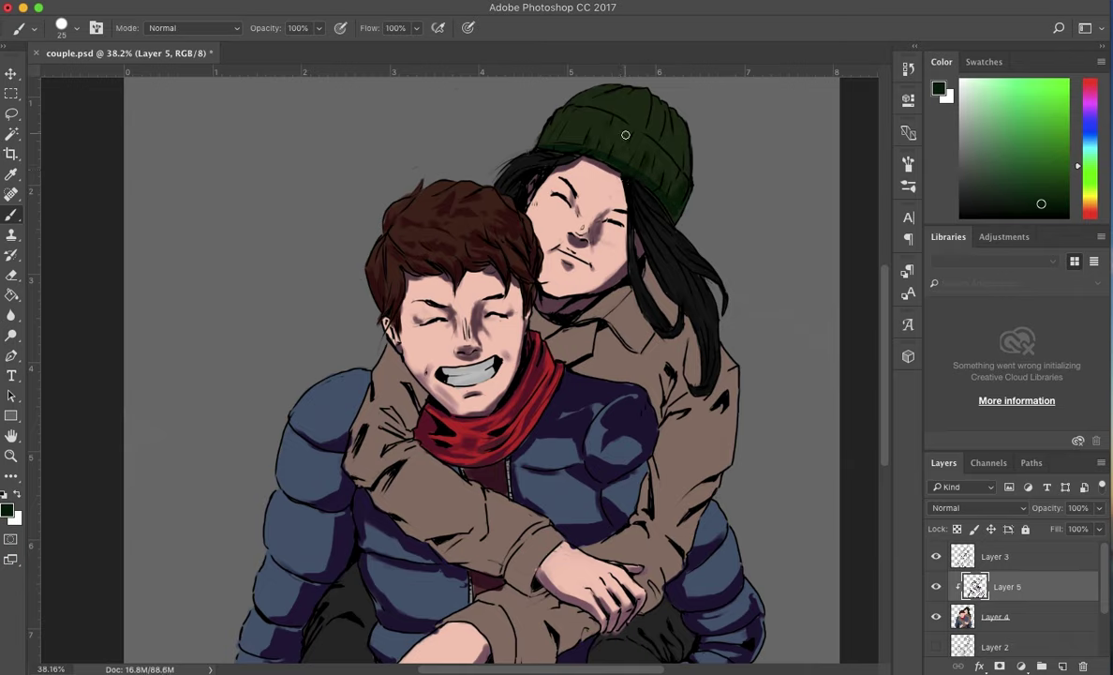
key(e)
key(b)
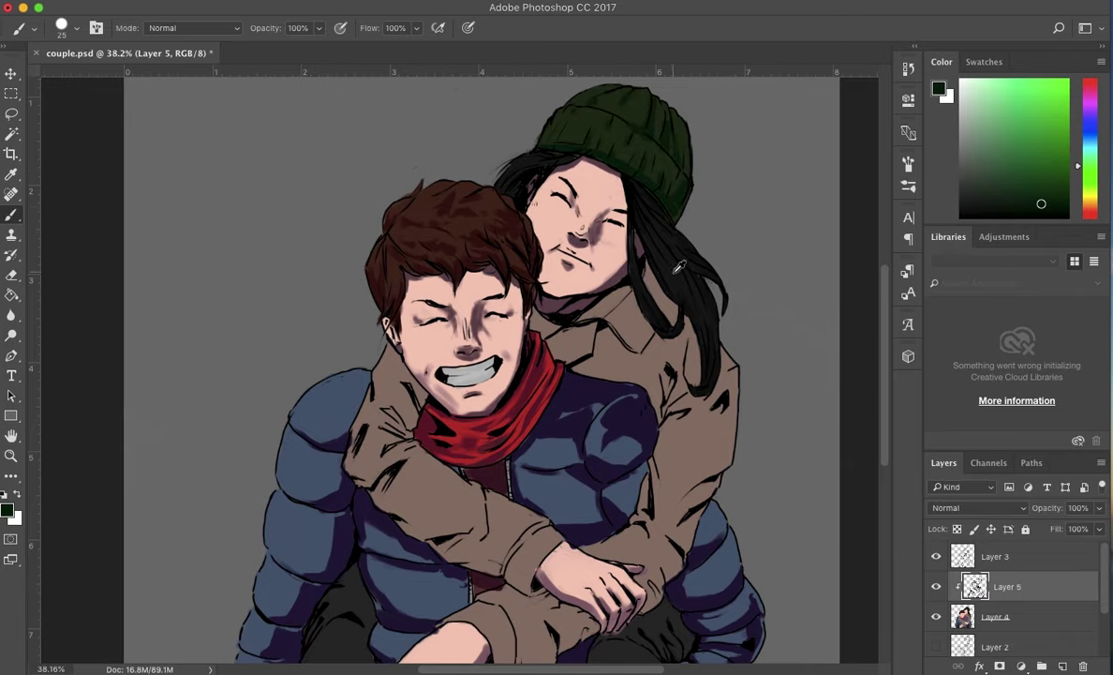
alt+click(698, 277)
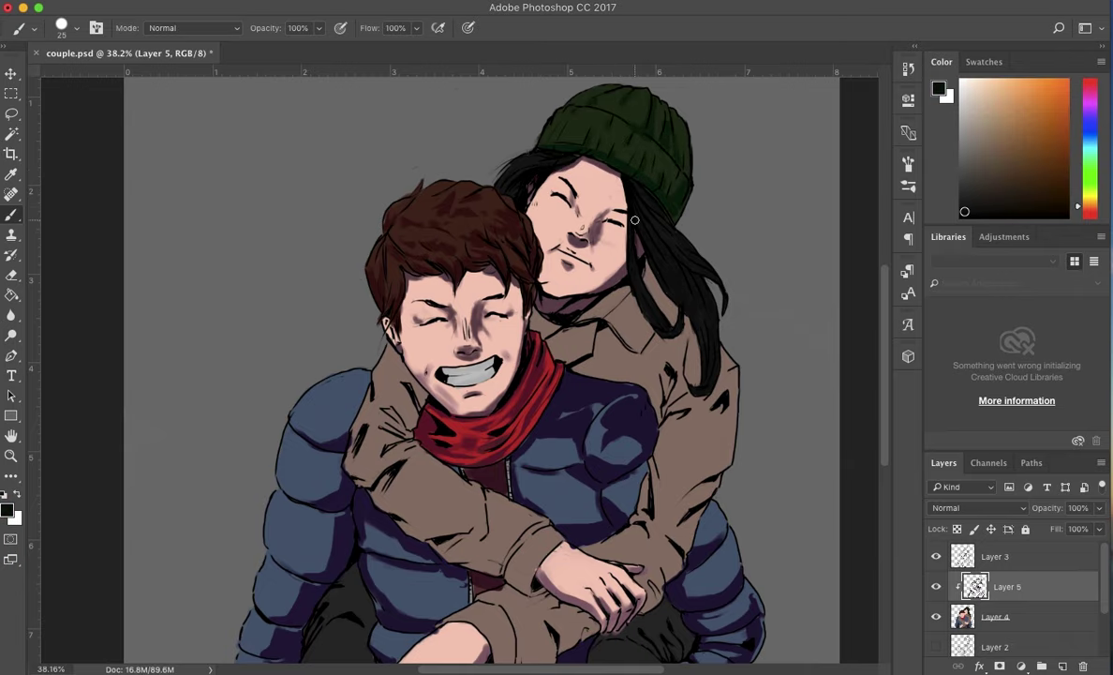
click(1017, 162)
click(1090, 219)
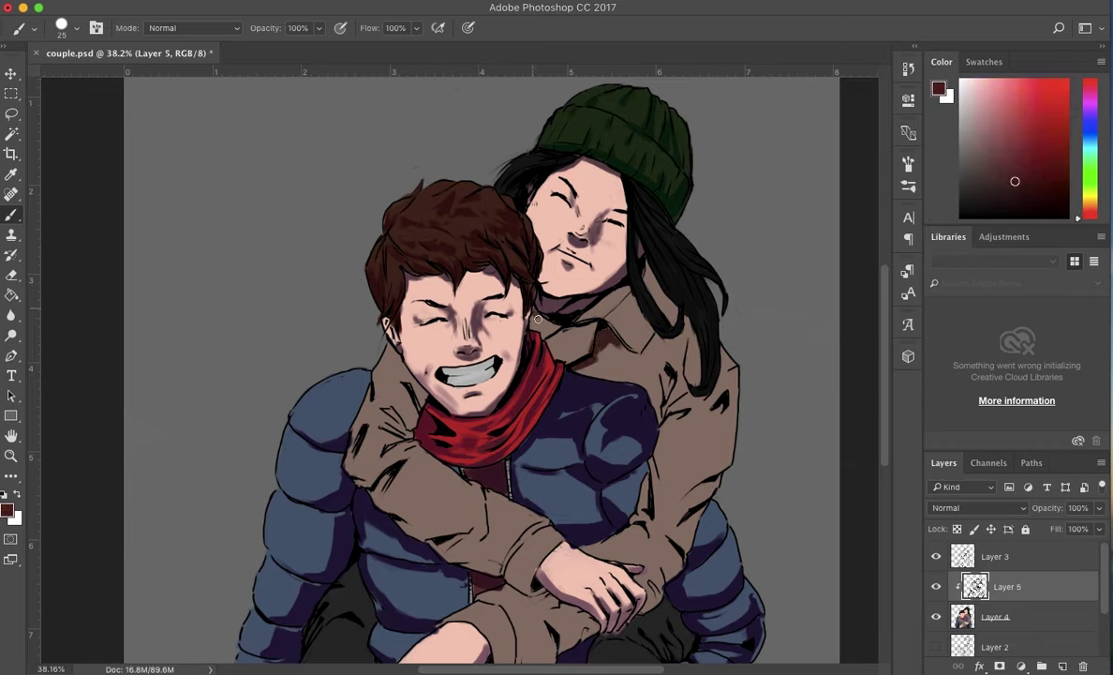
- Pick a dark brown and sample the coat's brown for the coat fold shadows
alt+click(599, 335)
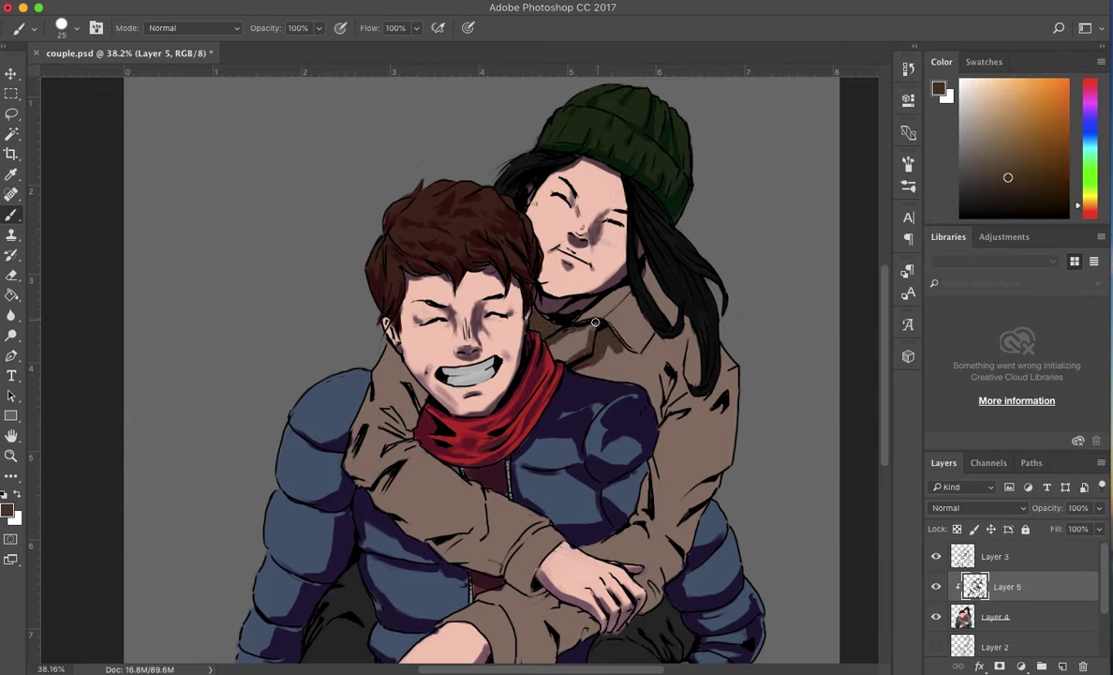
key(e)
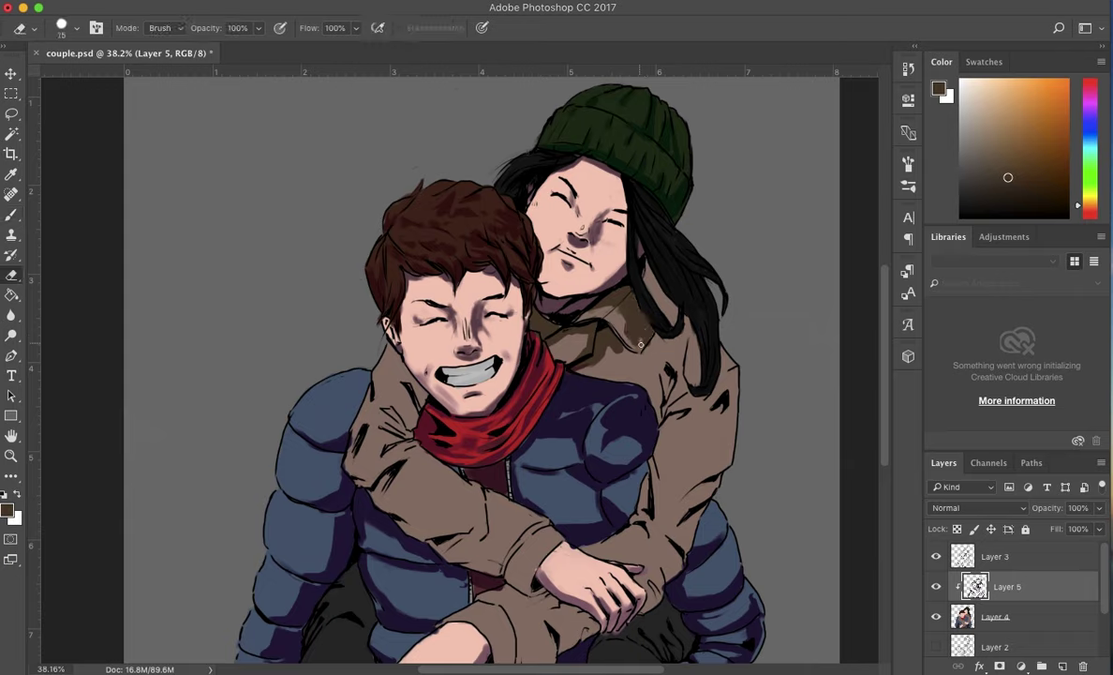
key(b)
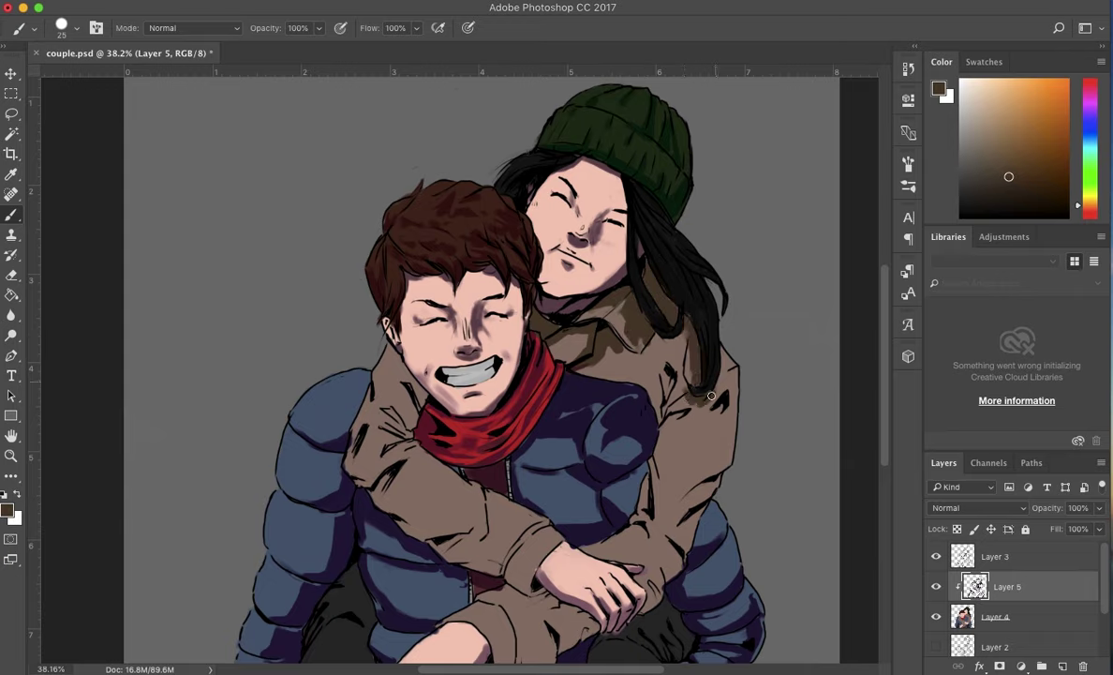
key(d)
key(e)
key(b)
alt+click(663, 398)
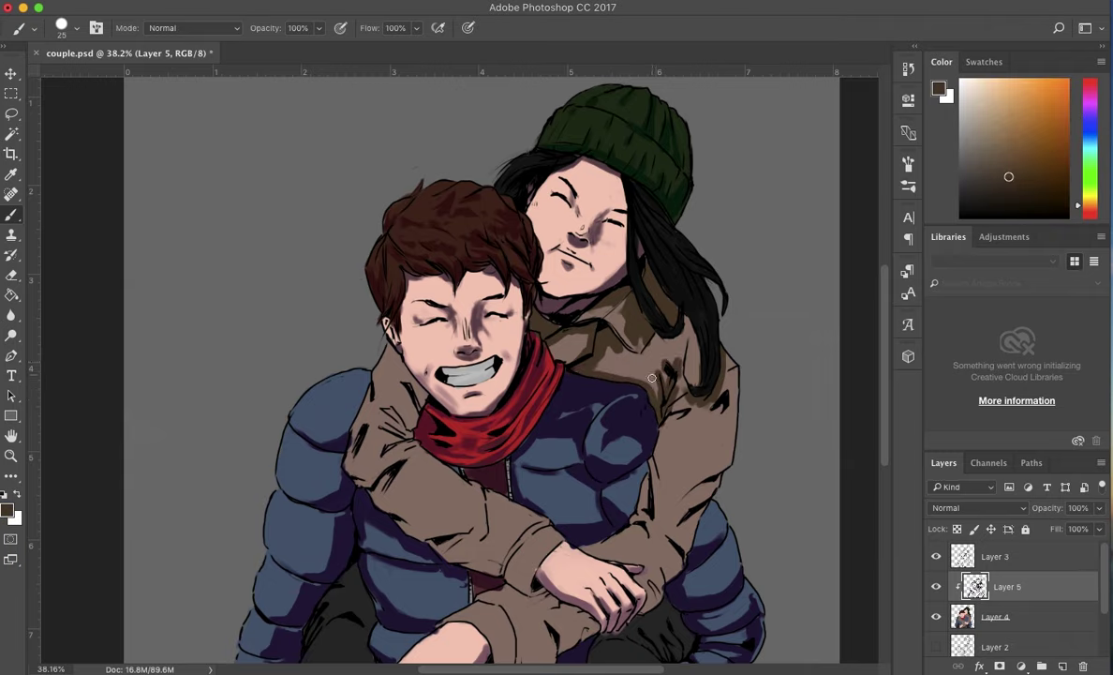
key(e)
key(b)
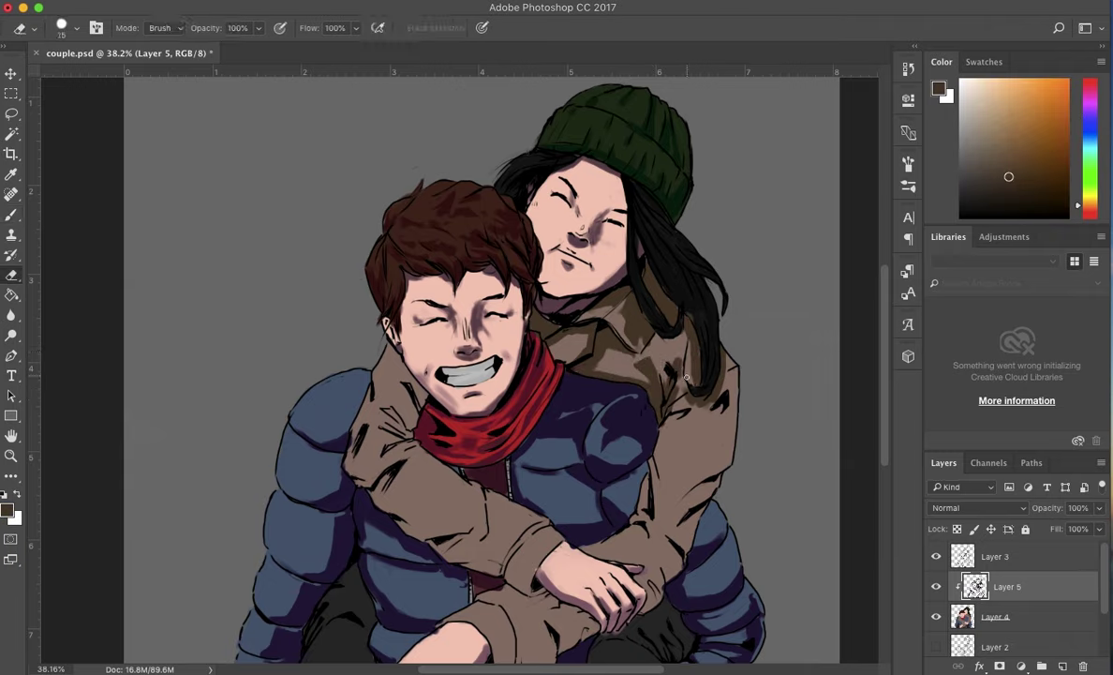
key(e)
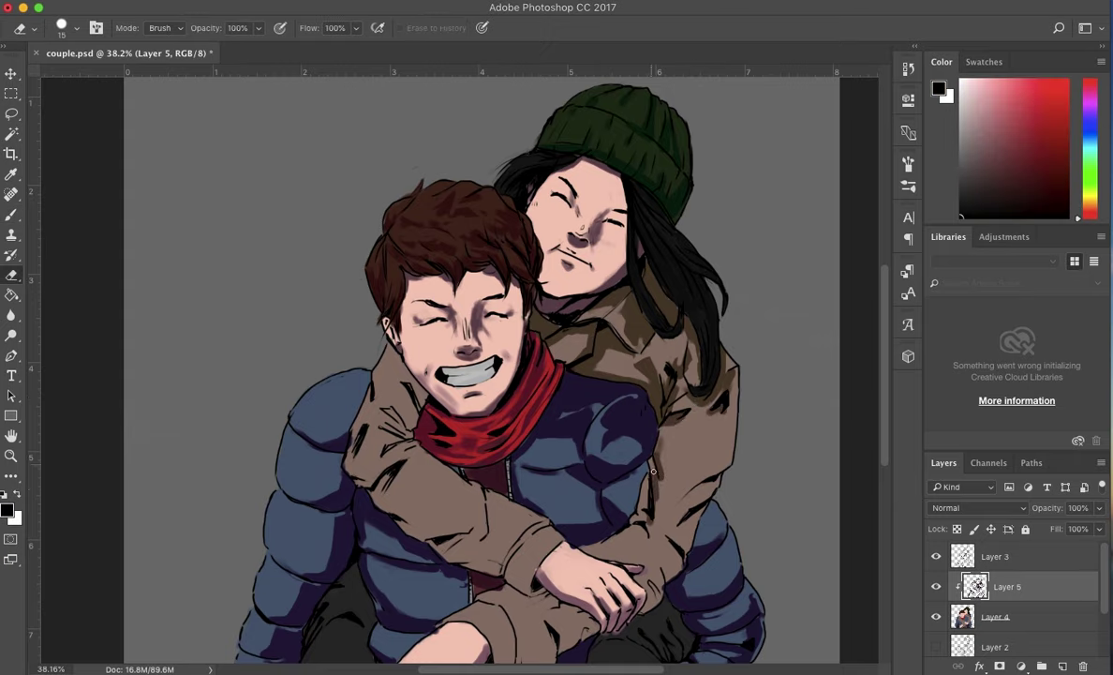
key(b)
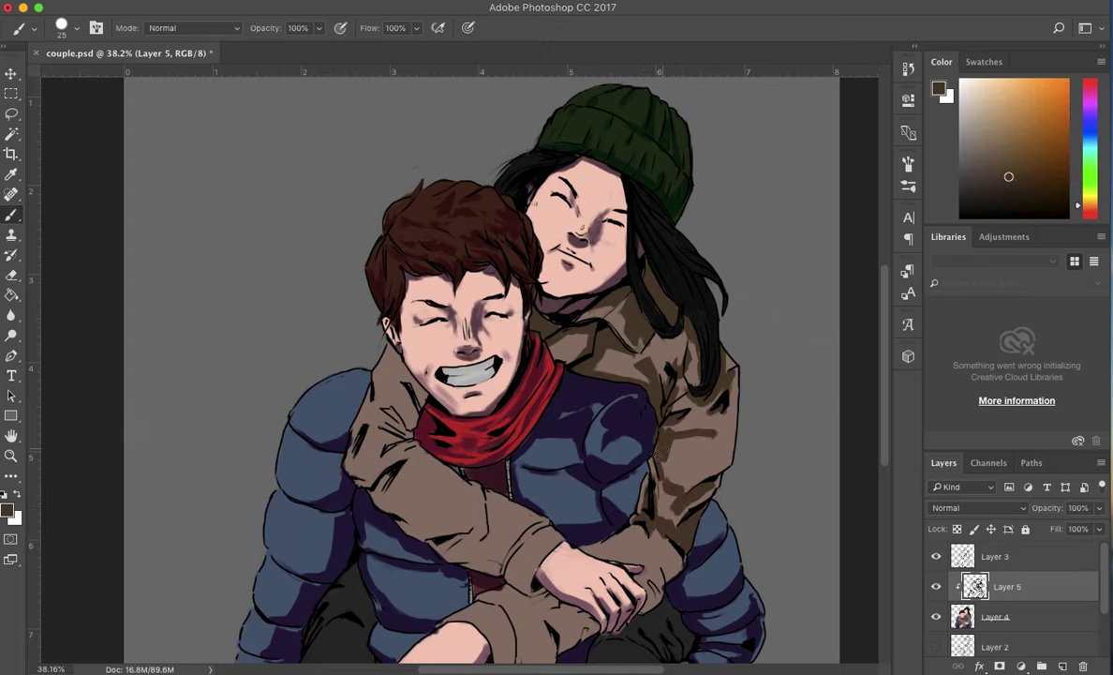
- Darken the coat's right side, then switch to a bristle tip and resample the coat brown
drag(661, 455, 646, 412)
key(e)
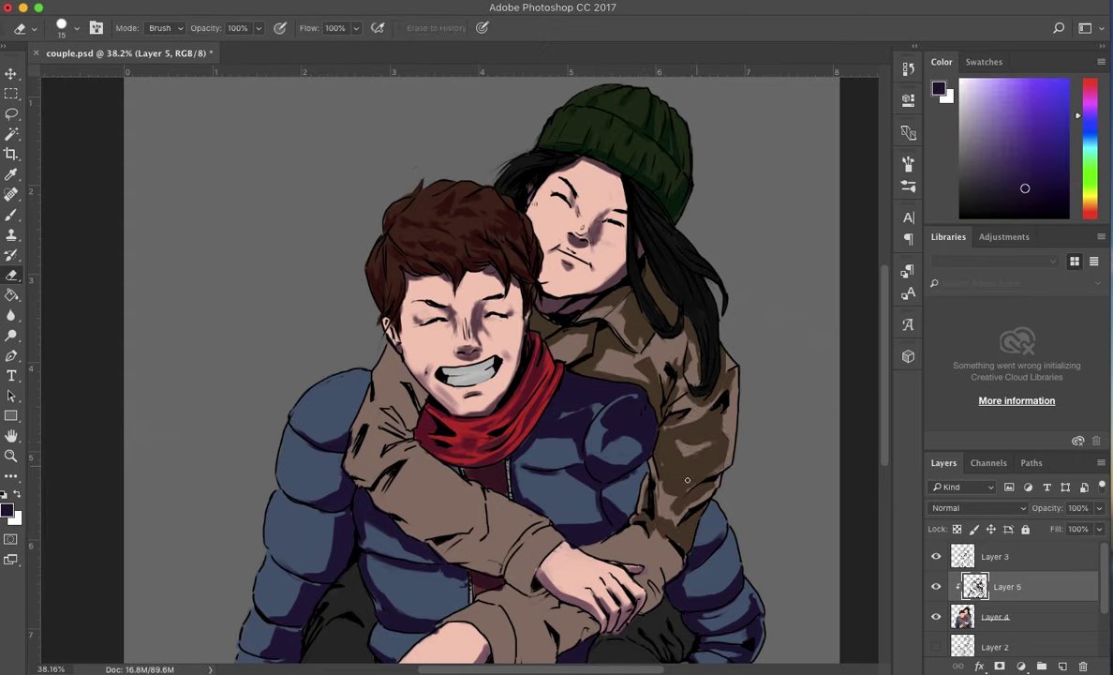
key(period)
key(b)
alt+click(664, 491)
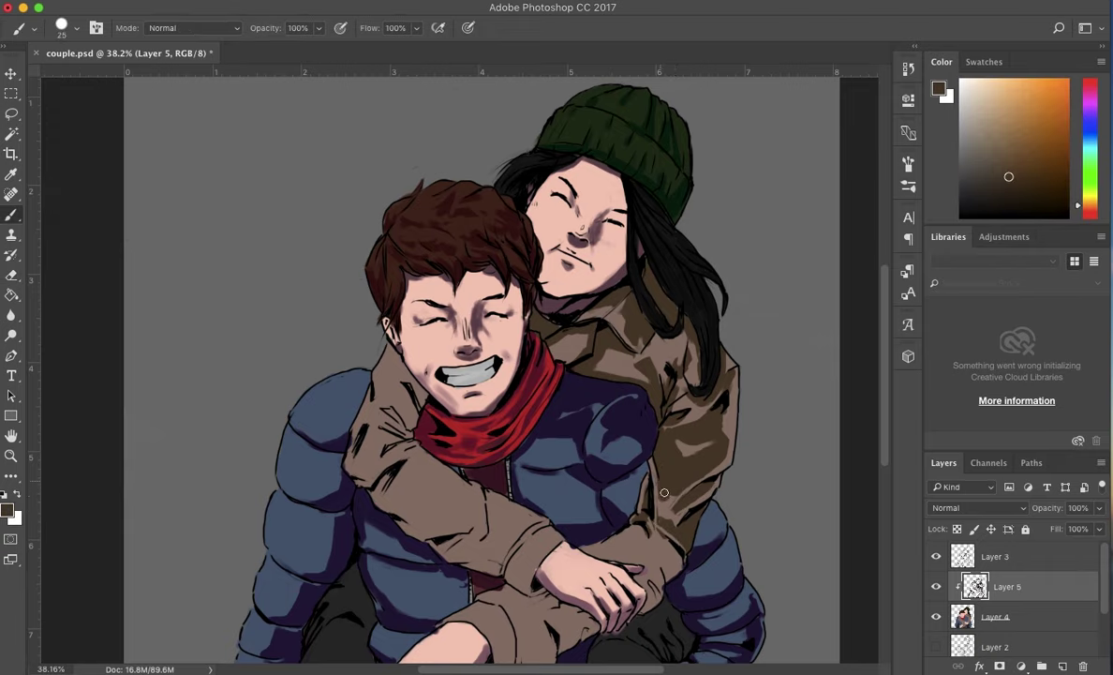
- Touch up the couple's shading on Layer 5, alternating brush and eraser
scroll(630, 532, down, 5)
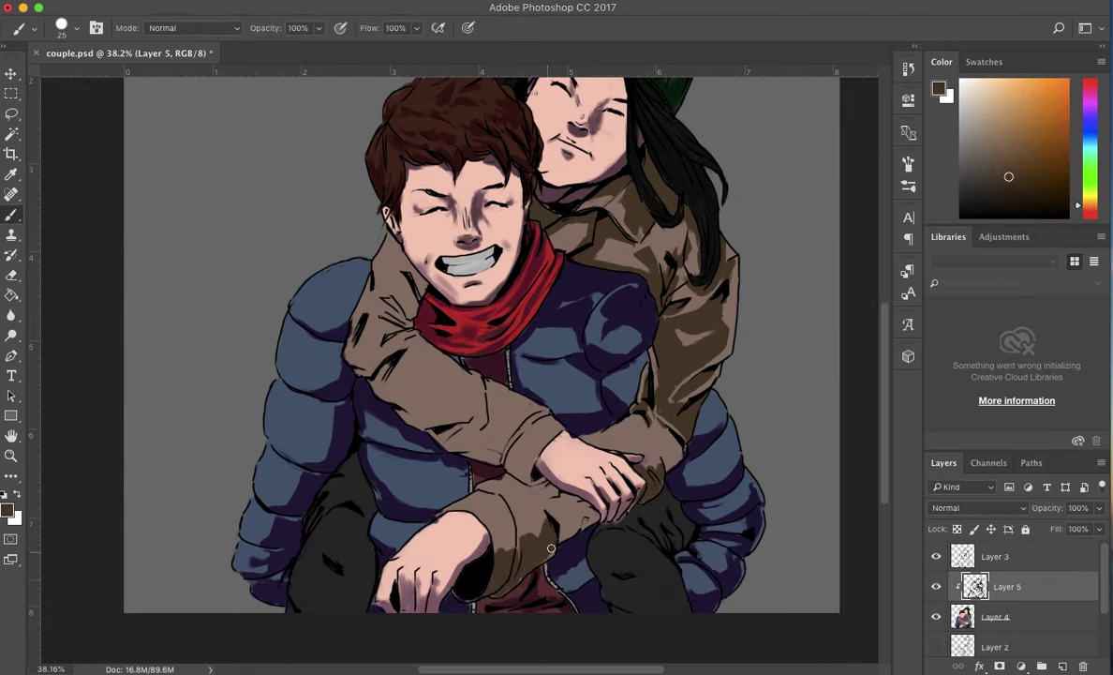
key(e)
key(b)
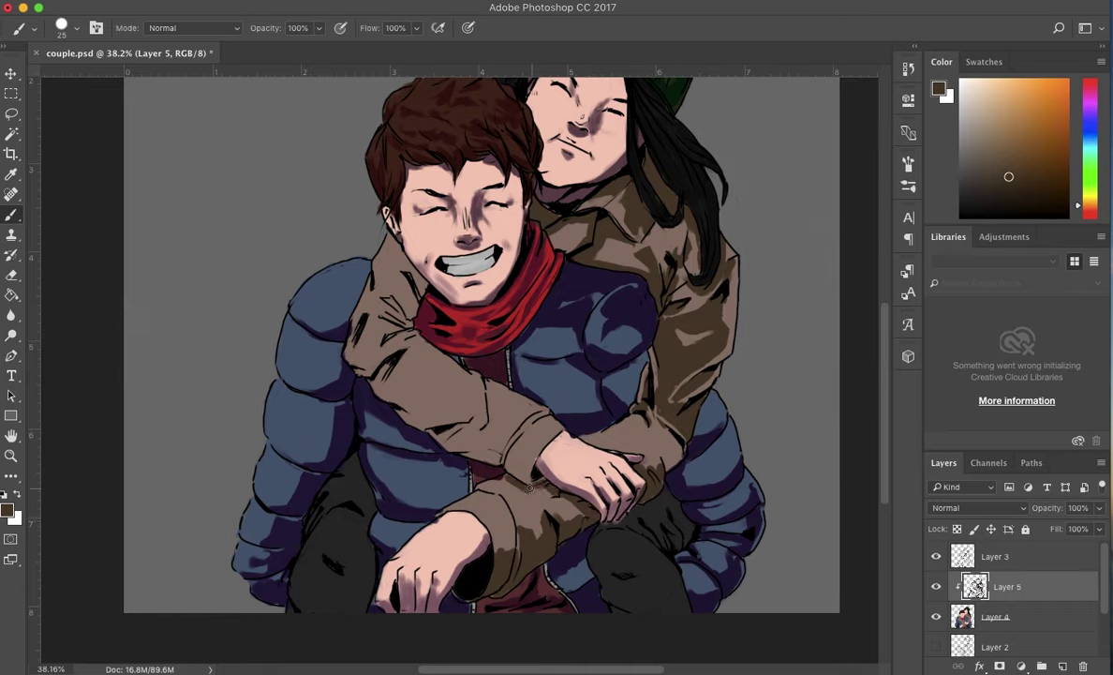
key(e)
key(b)
key(e)
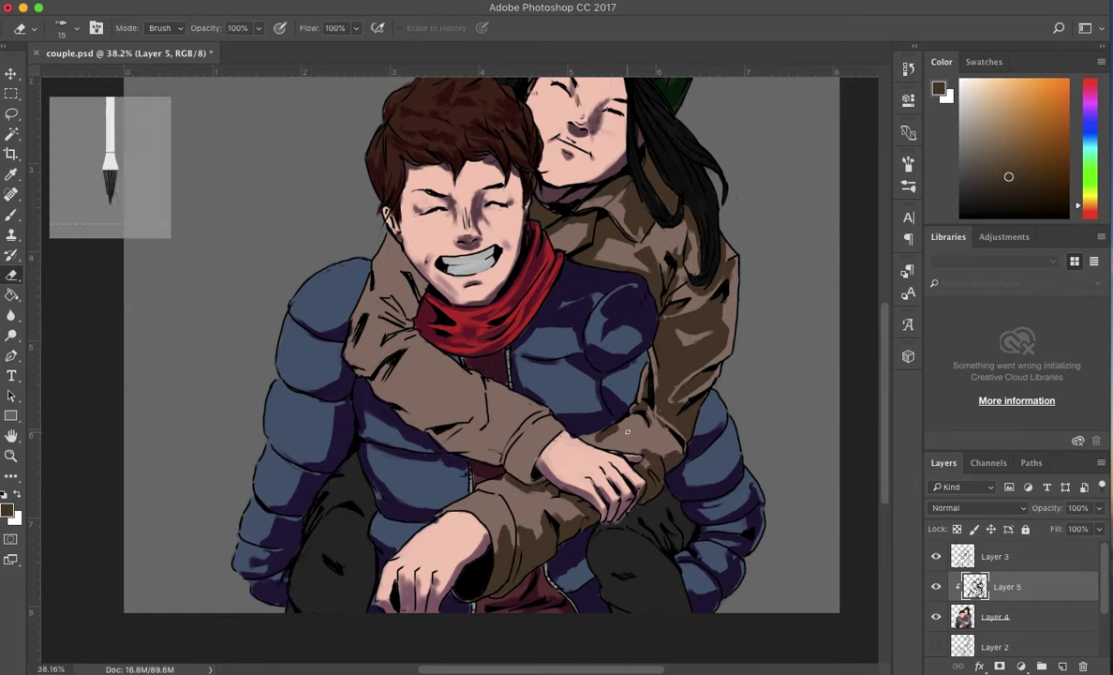
key(b)
key(e)
key(b)
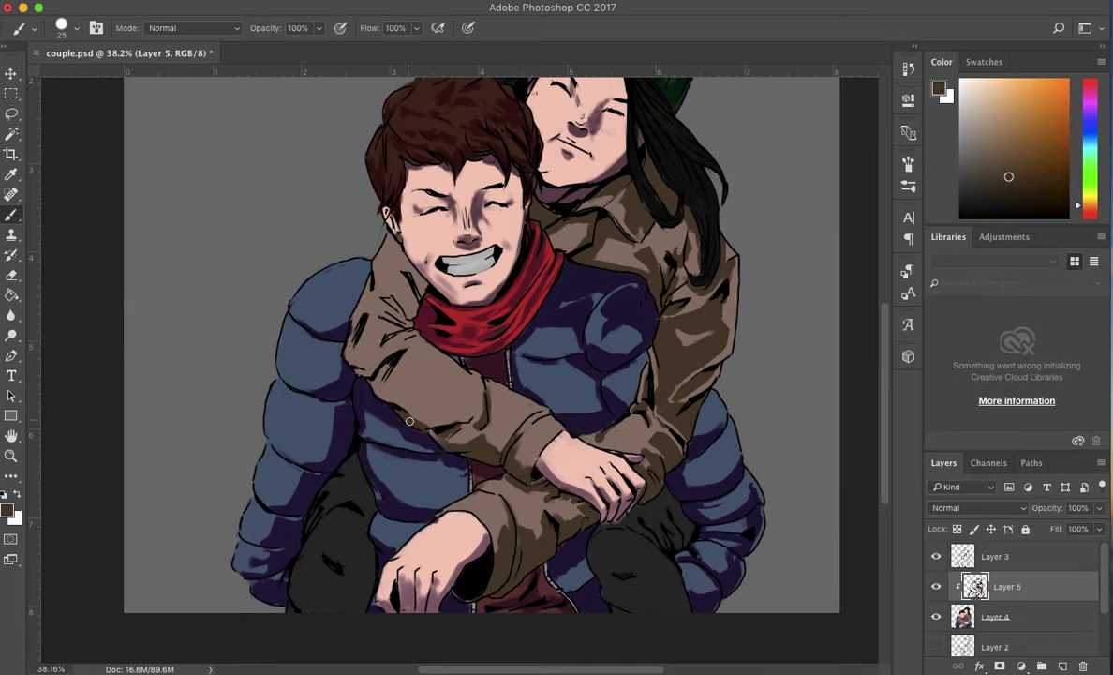
- Keep cleaning up the coat fold shadows and reset the paint colour to black
scroll(870, 453, up, 3)
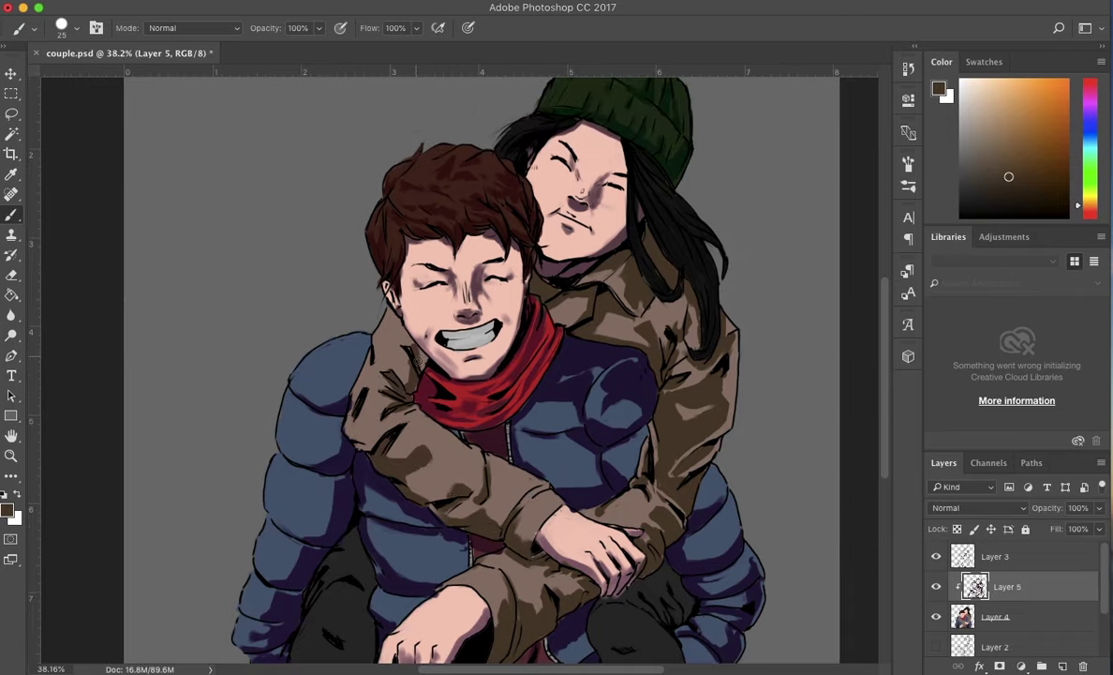
key(e)
key(b)
key(e)
key(b)
key(e)
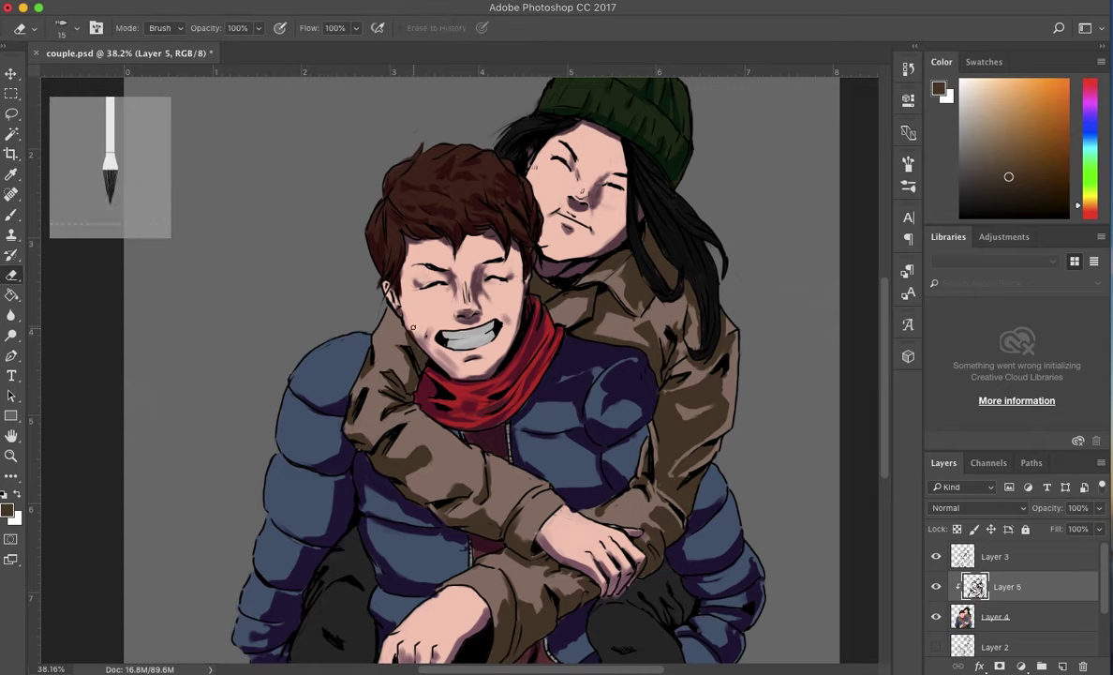
scroll(412, 327, down, 5)
key(b)
key(d)
- Finish erasing stray shading and add a new empty Layer 6 above Layer 5
scroll(569, 570, up, 3)
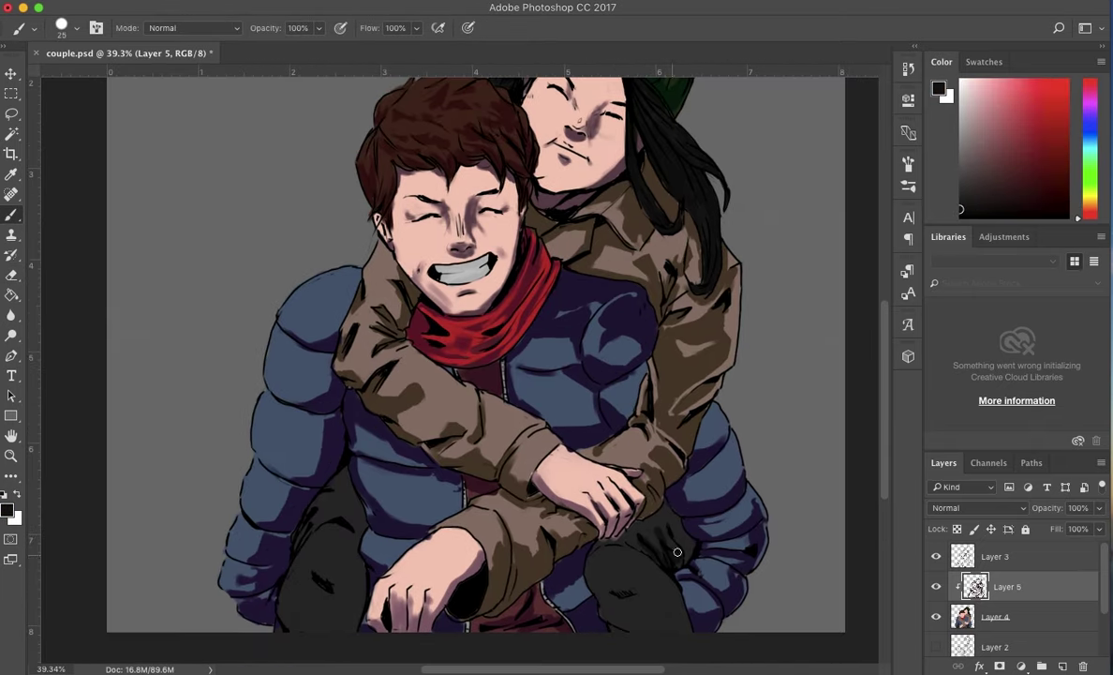
key(e)
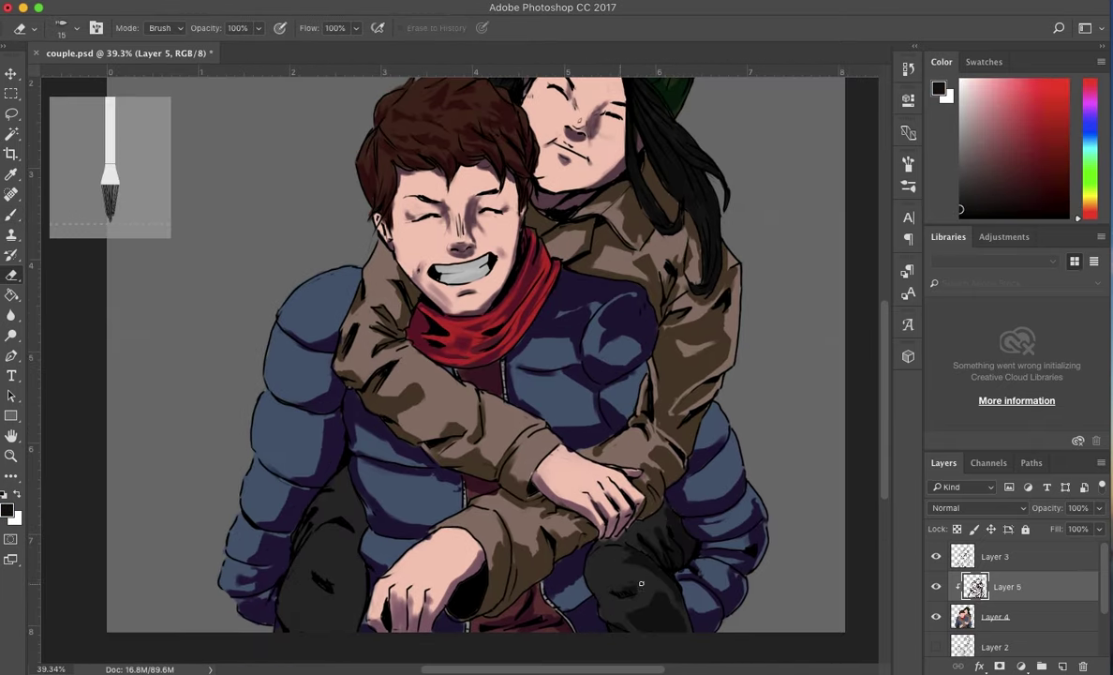
key(b)
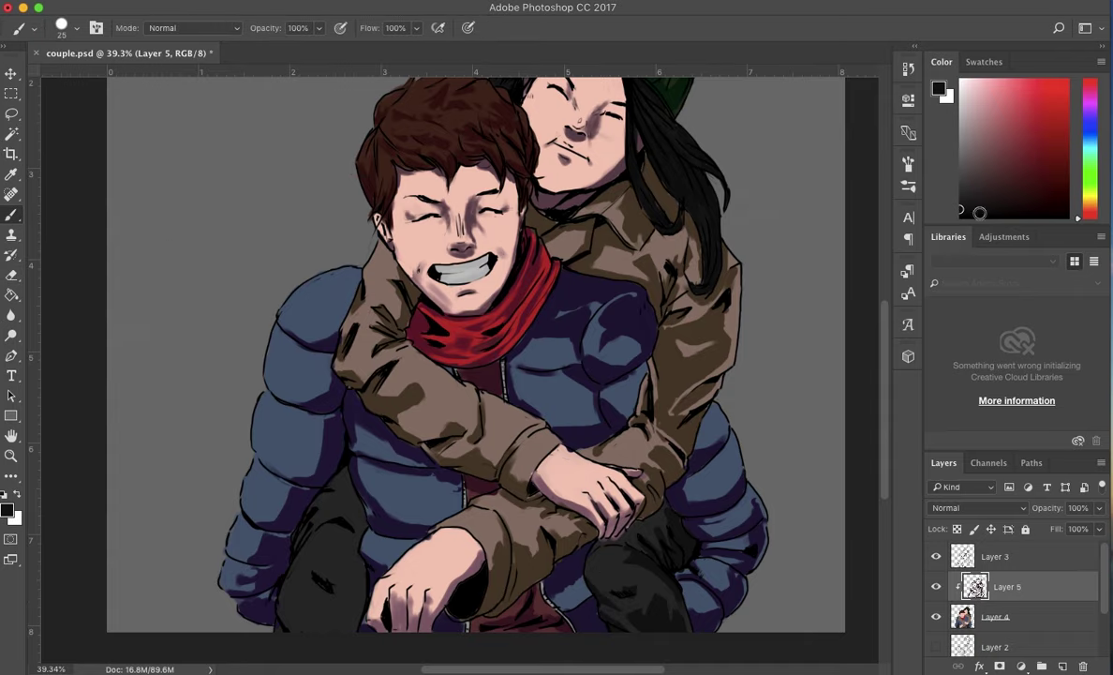
key(e)
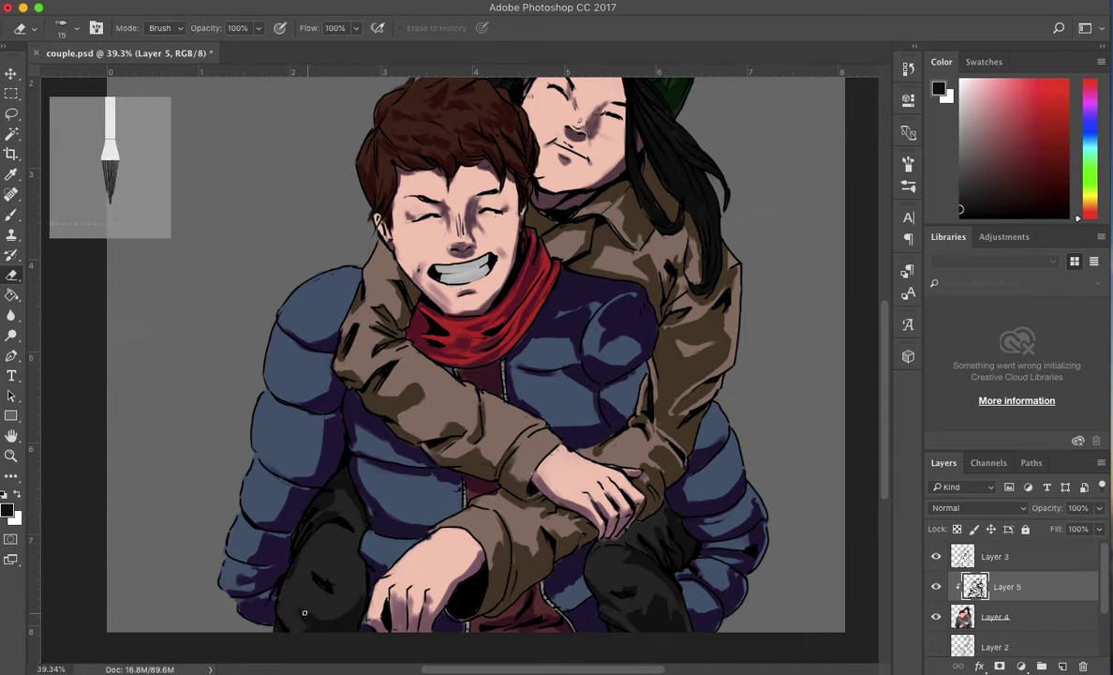
scroll(336, 629, down, 3)
key(ctrl+shift+alt+n)
- Clip Layer 6 to the shading layer and dab a cream highlight on the woman's nose
alt+click(997, 604)
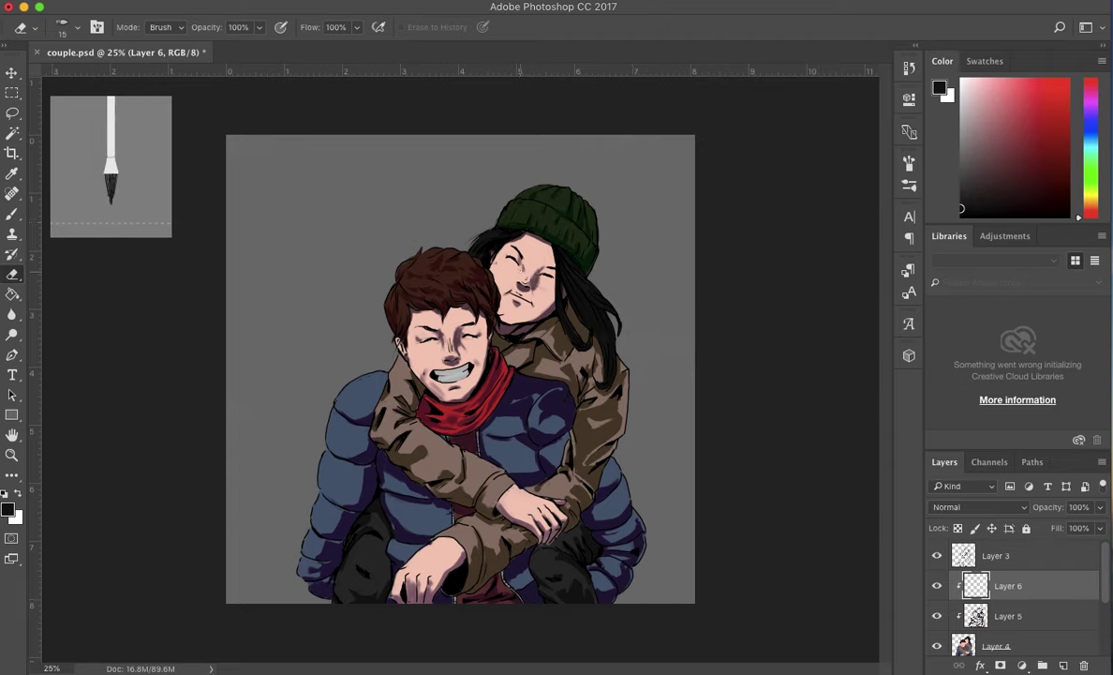
key(b)
click(971, 86)
scroll(533, 315, up, 3)
click(531, 316)
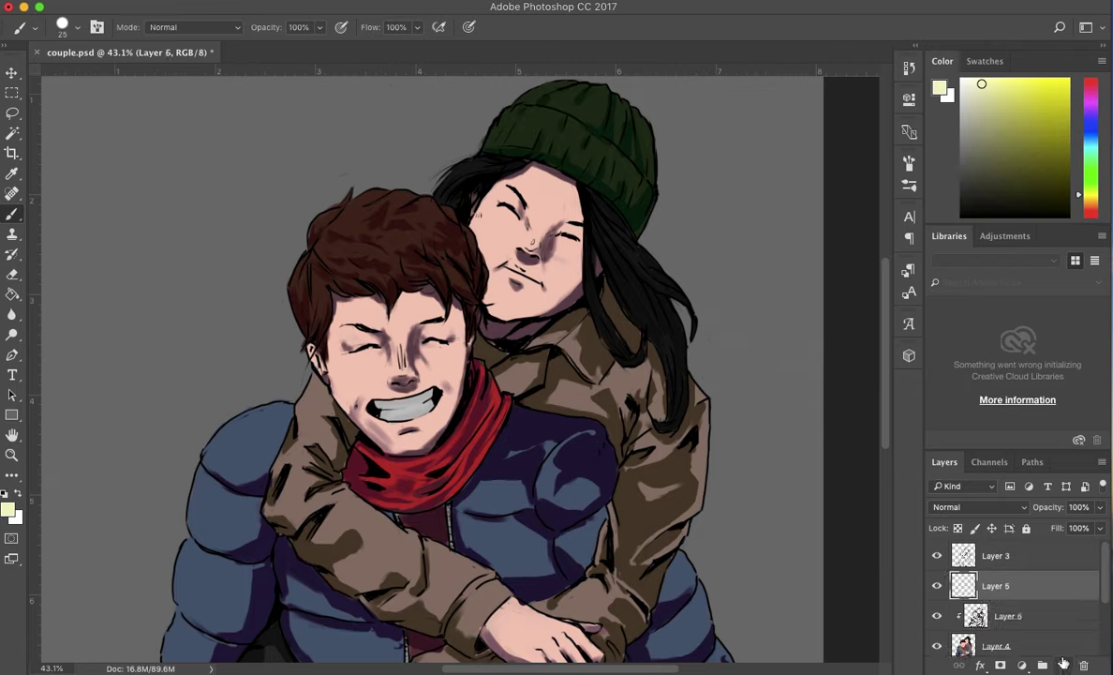
- With a 100 px soft brush at 30% opacity, paint pink blush on both faces' cheeks
right_click(691, 461)
double_click(691, 461)
key(3)
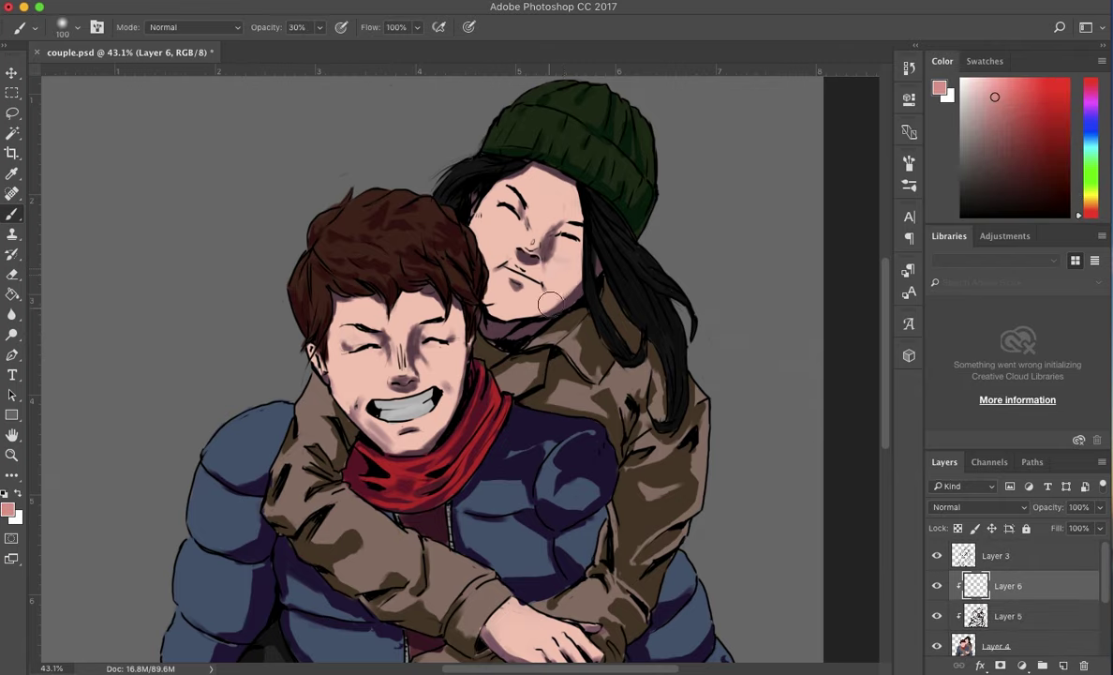
drag(501, 271, 521, 286)
right_click(566, 256)
key(Escape)
drag(345, 370, 373, 386)
drag(429, 360, 447, 375)
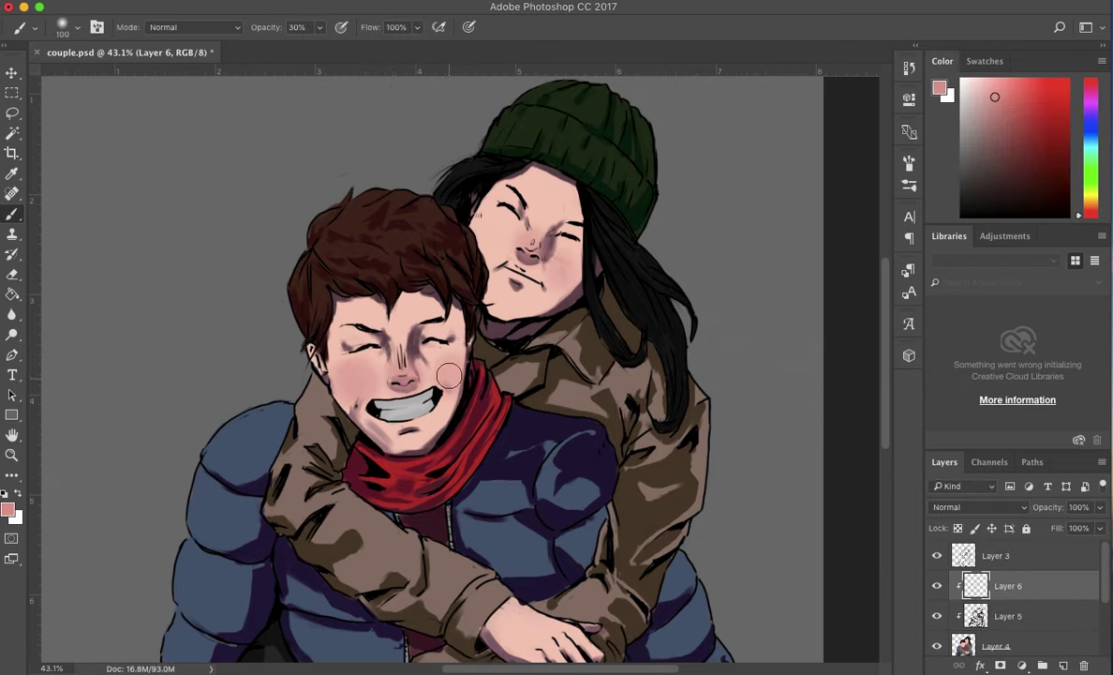
- Tidy the blush, pick a pinkish skin tone, and move the blush layer below the shading layer
scroll(440, 422, down, 5)
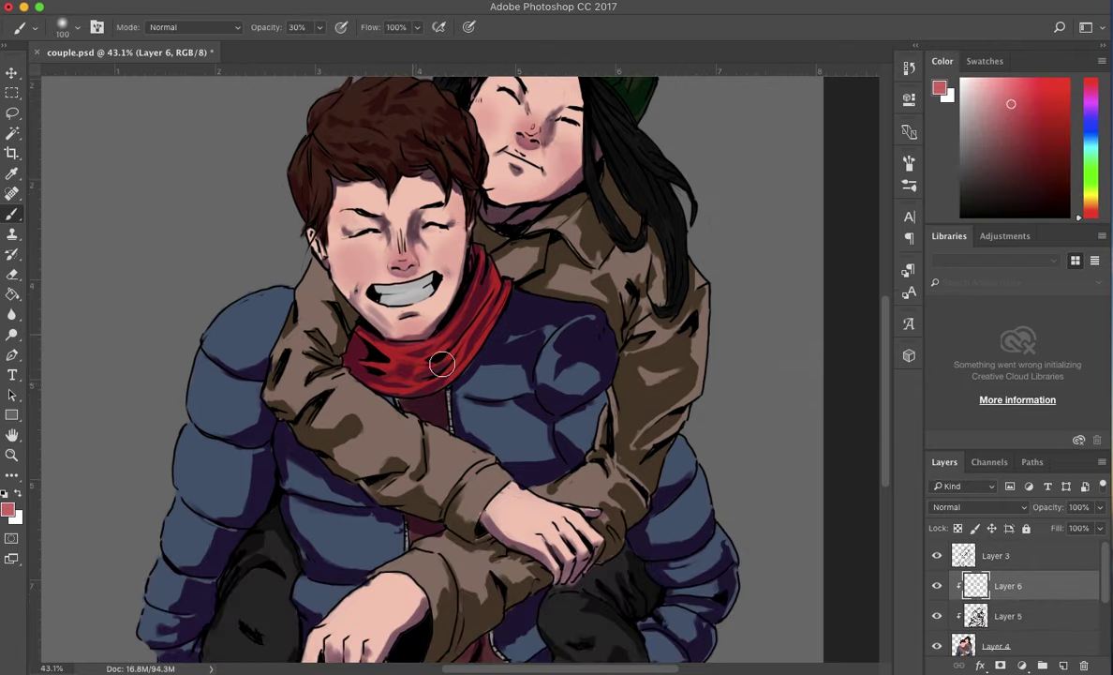
key(e)
key(b)
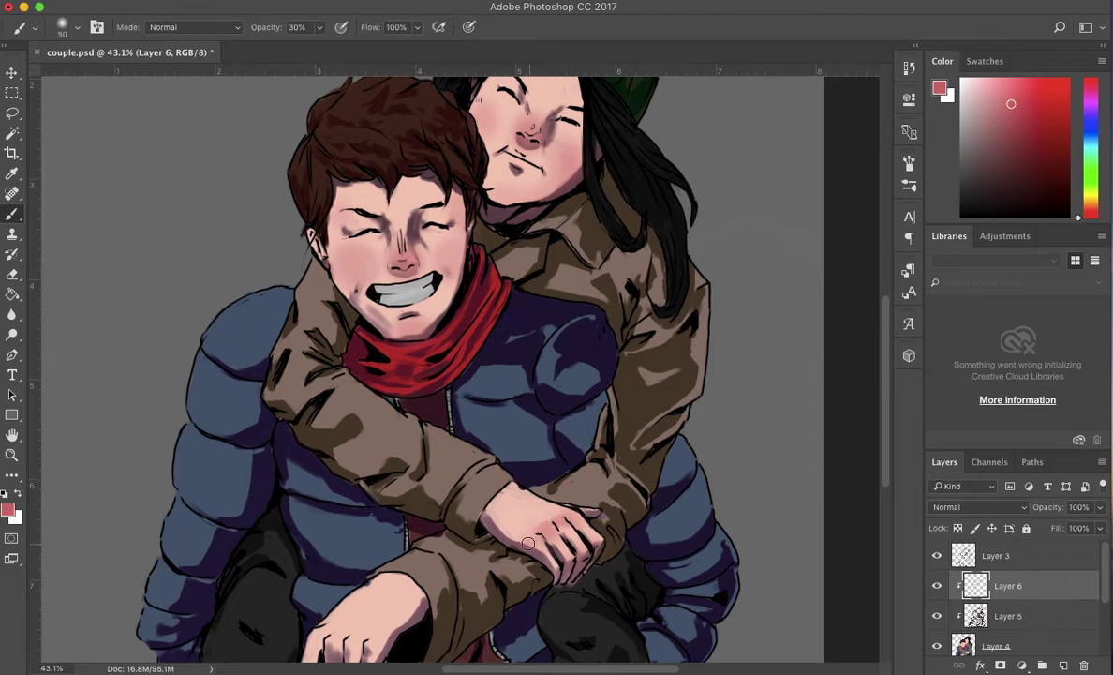
scroll(506, 414, down, 5)
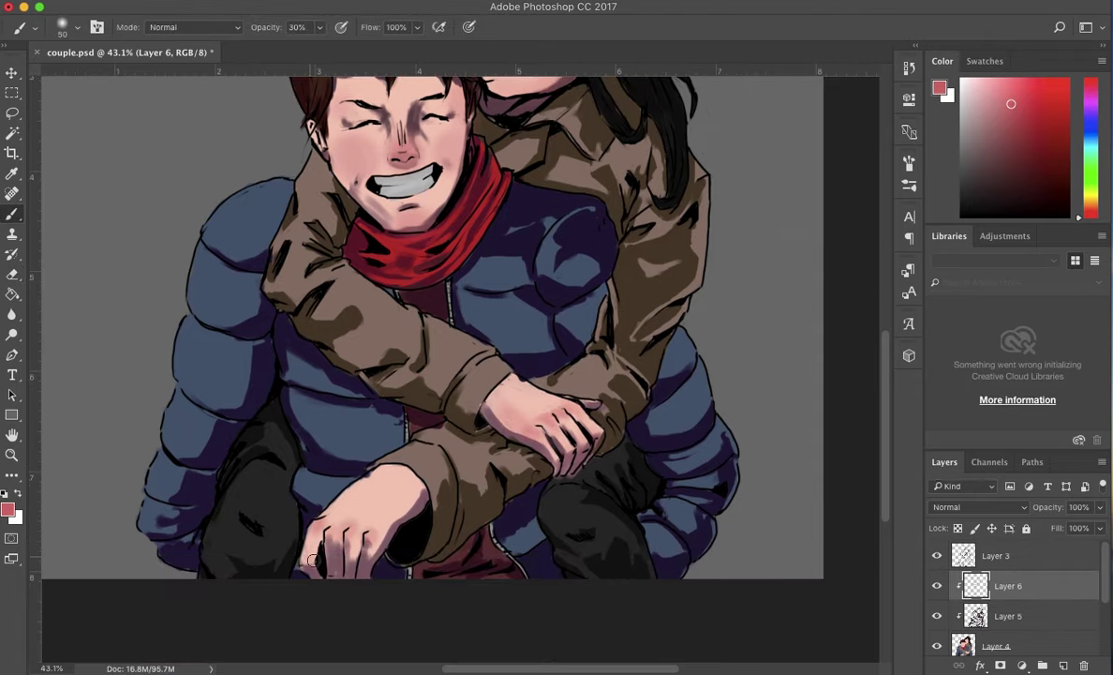
scroll(378, 543, up, 10)
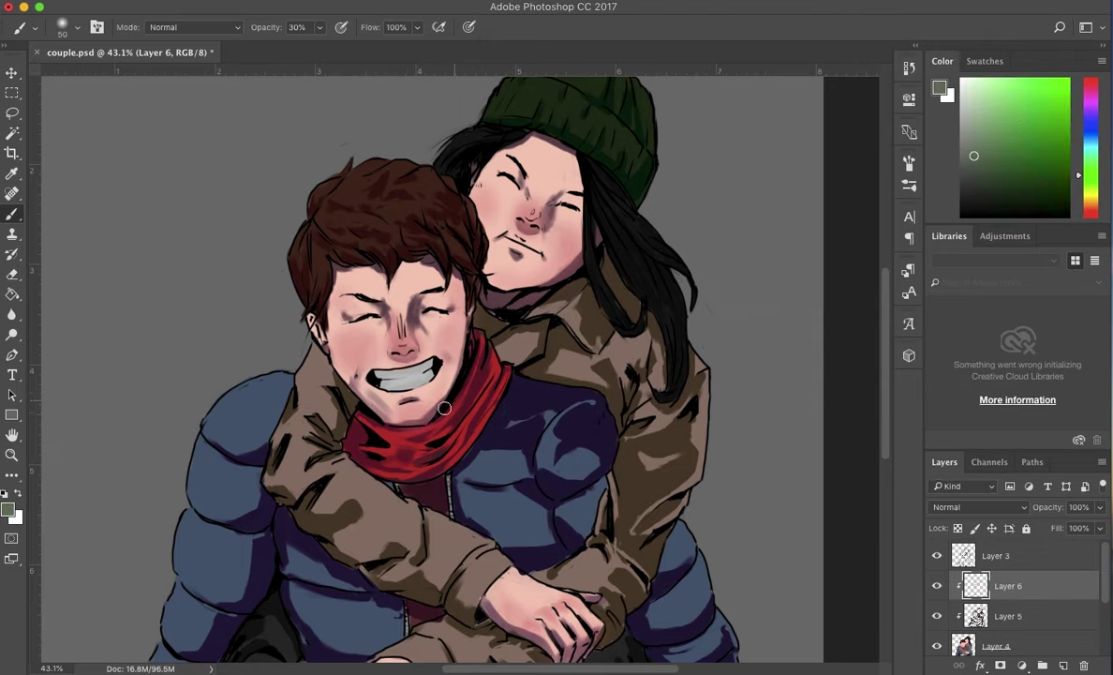
alt+click(583, 494)
alt+click(534, 194)
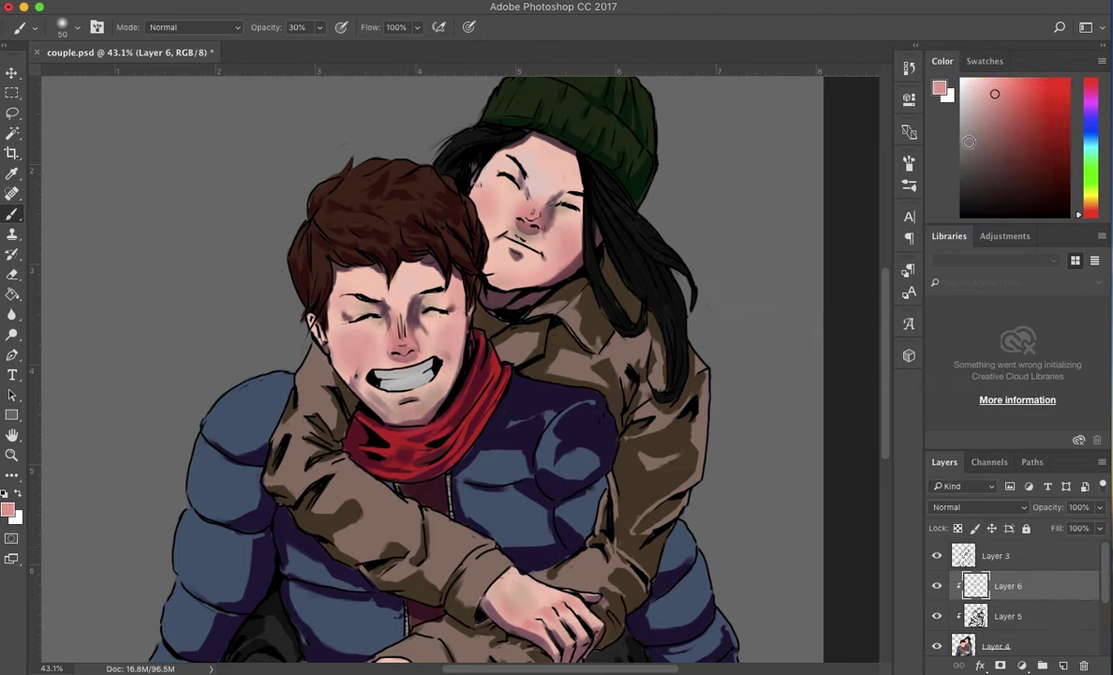
key(ctrl+bracketleft)
scroll(758, 321, up, 1)
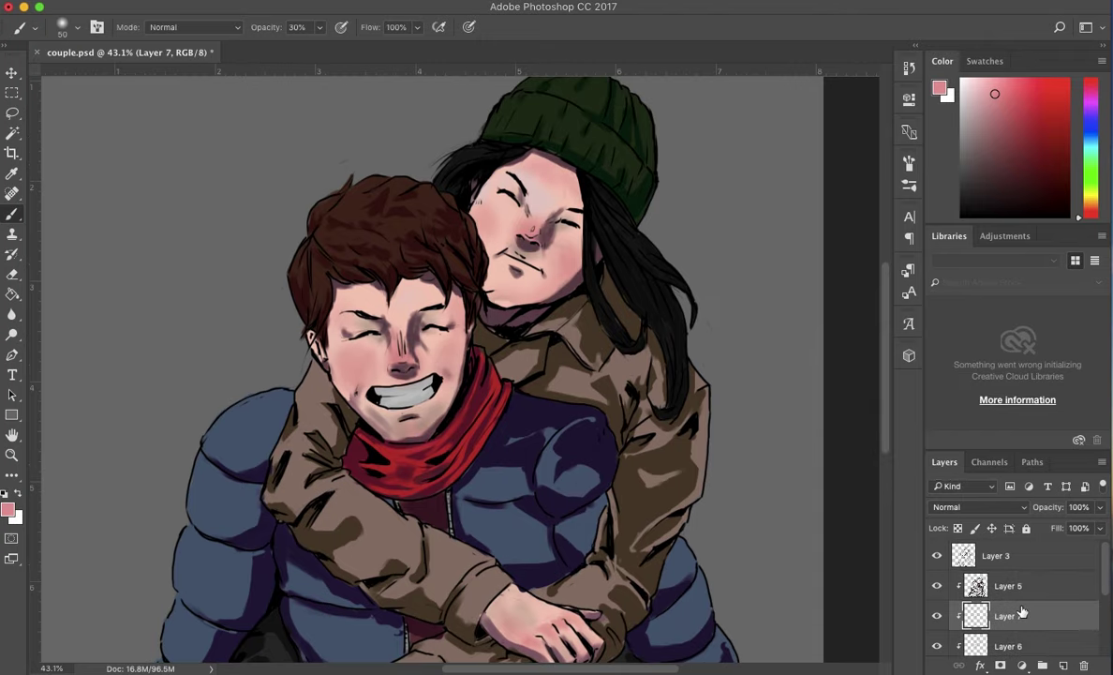
- Paint lighter strokes on the man's hair and touch up the green hat
alt+click(379, 208)
drag(329, 265, 357, 259)
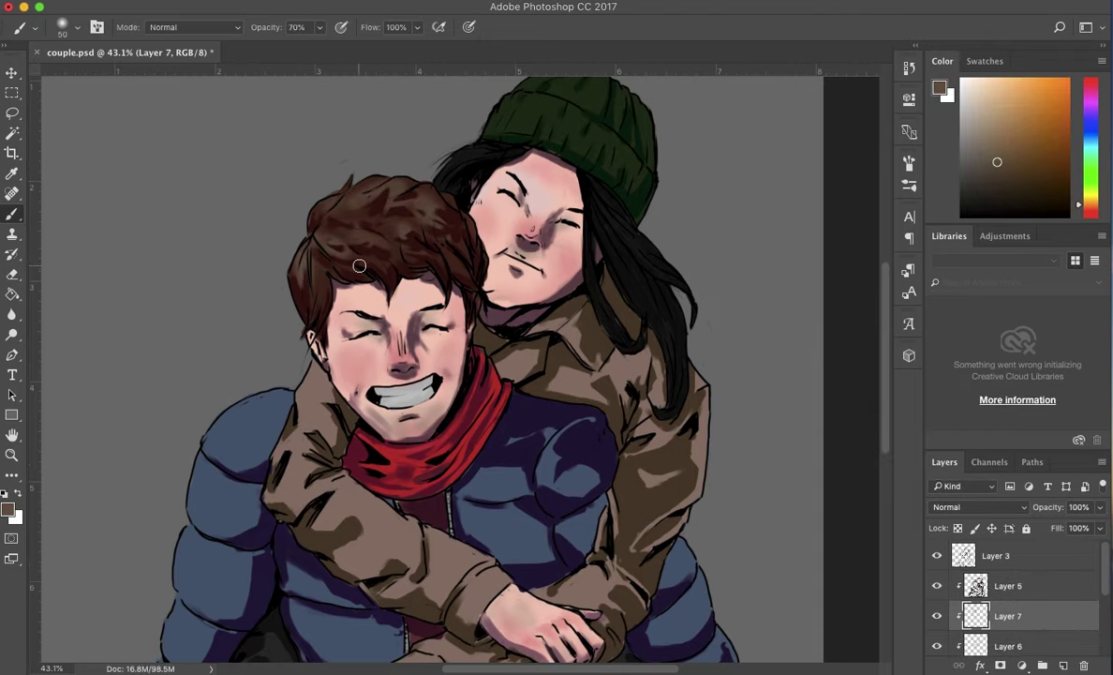
scroll(427, 452, up, 4)
alt+click(561, 156)
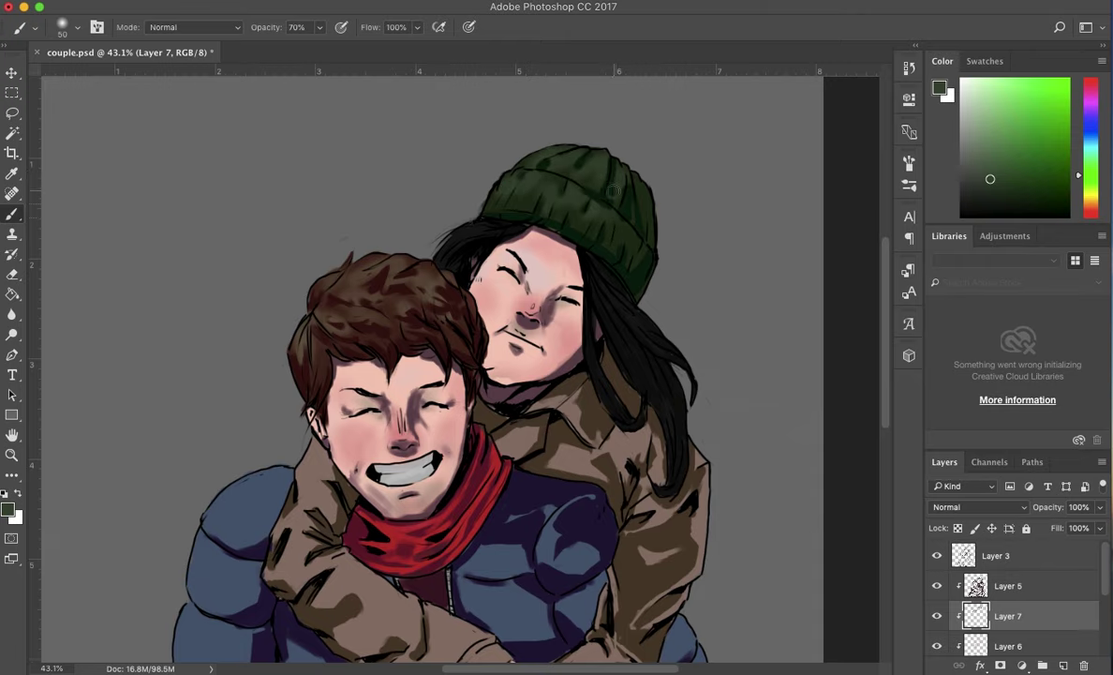
scroll(615, 190, down, 1)
click(968, 212)
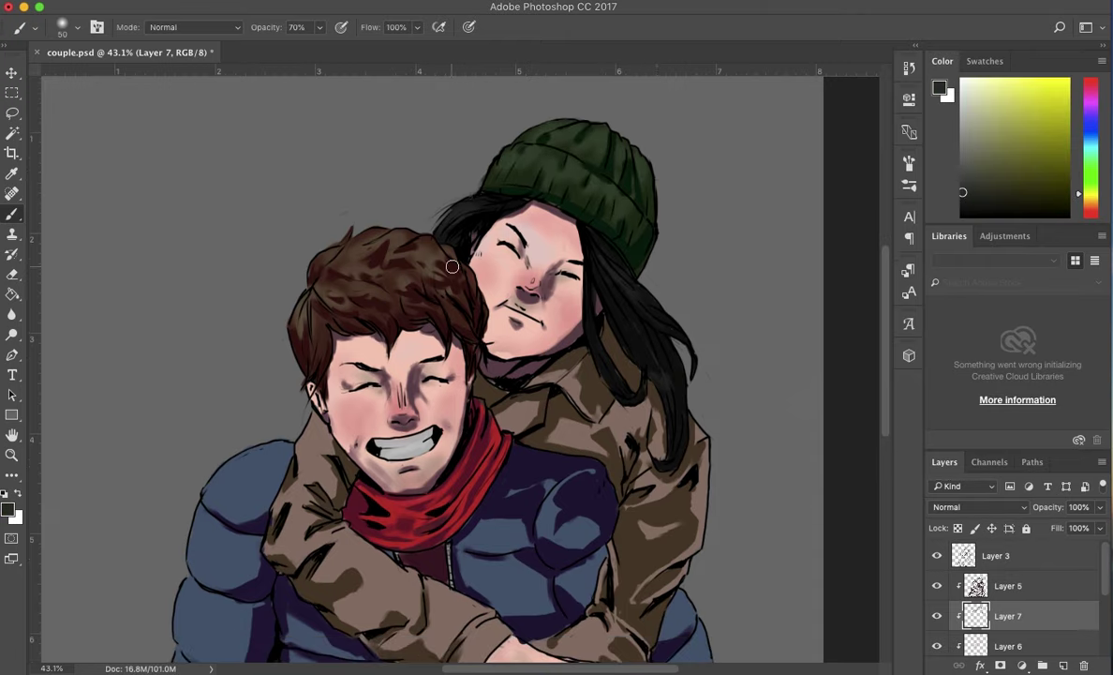
drag(886, 431, 886, 483)
- Sample the jacket's light blue and highlight the puffs of the man's jacket
alt+click(260, 317)
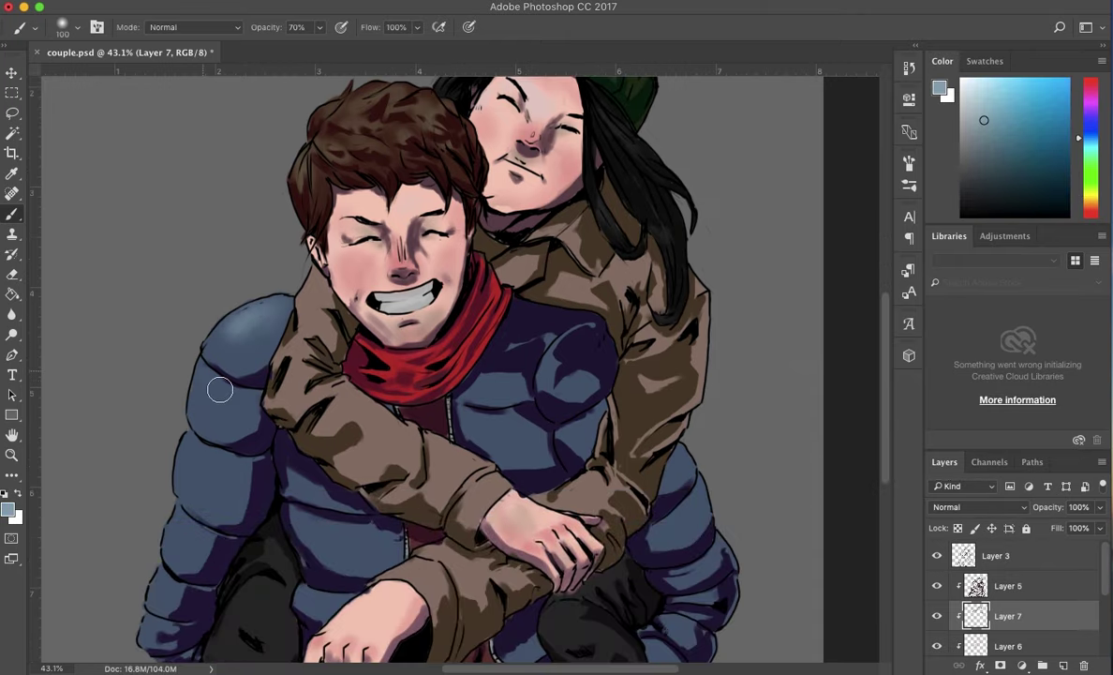
drag(207, 361, 183, 492)
drag(525, 333, 459, 412)
drag(637, 436, 670, 520)
drag(886, 440, 891, 481)
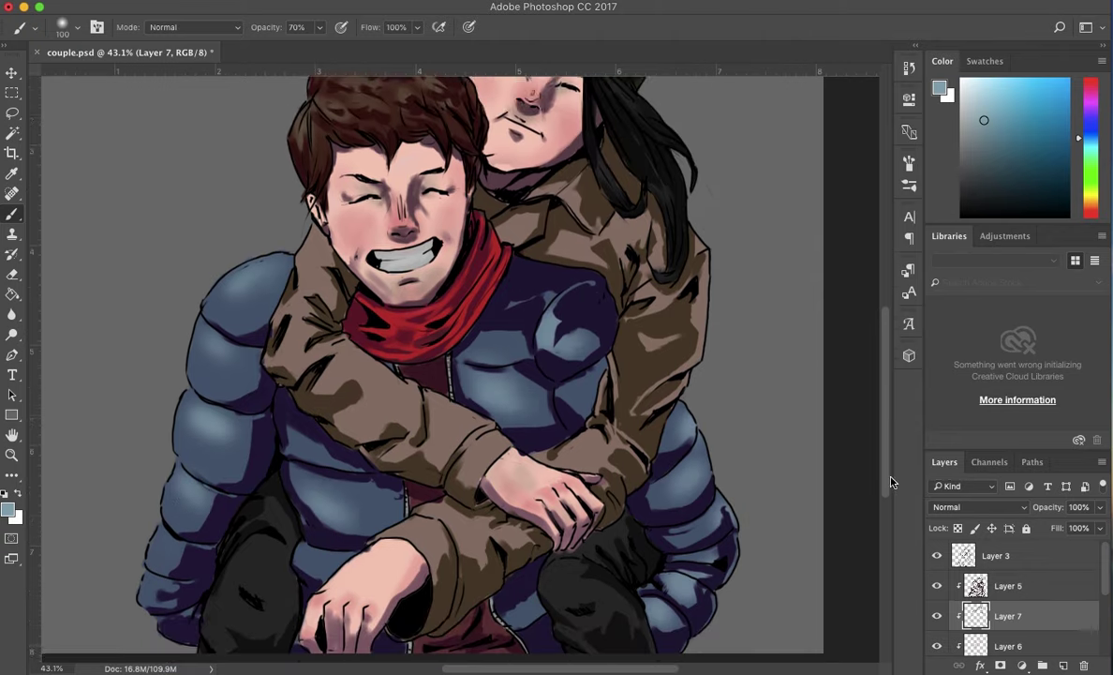
scroll(891, 482, up, 5)
- Highlight the coat sleeve in beige and reset colours to black and white
alt+click(570, 277)
mouse_move(270, 298)
mouse_down()
mouse_move(319, 426)
mouse_move(454, 506)
mouse_up()
scroll(389, 506, down, 6)
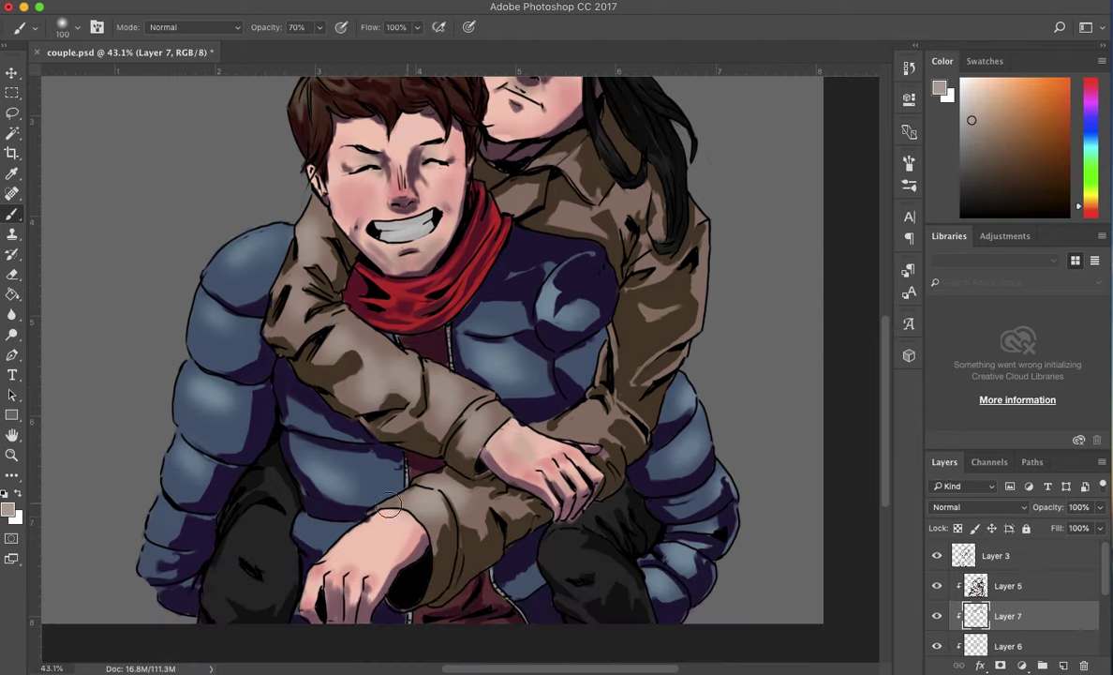
key(d)
scroll(888, 450, up, 5)
- Fit the canvas on screen, set a 500 px brush, and show only the background layer
scroll(882, 387, up, 1)
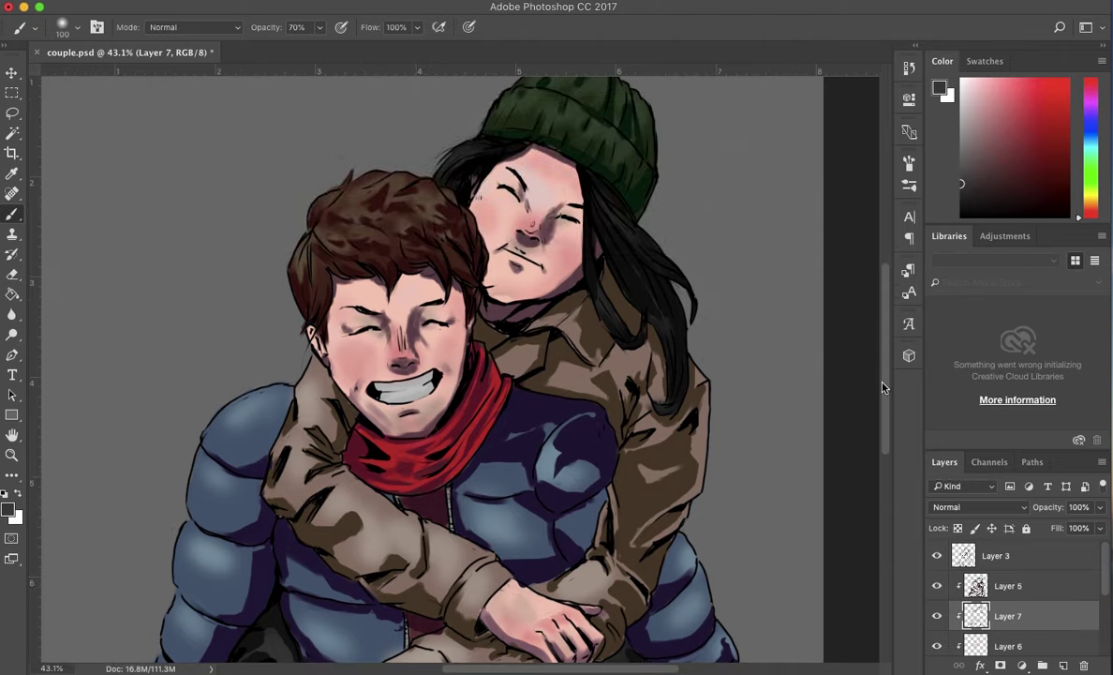
key(ctrl+0)
alt+click(937, 616)
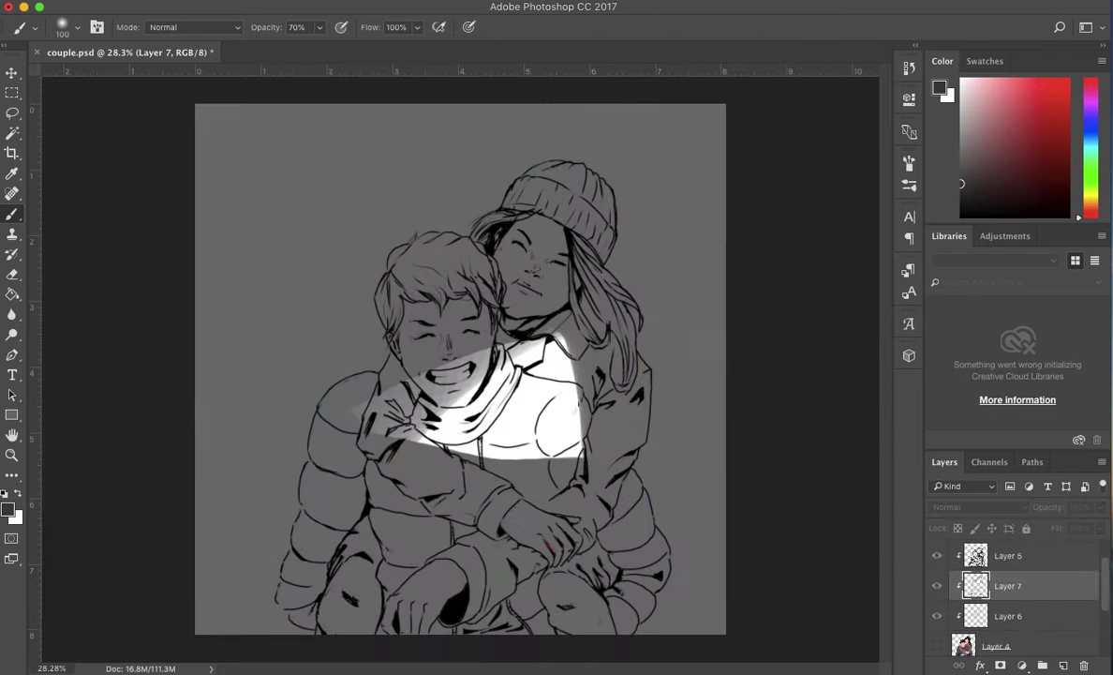
right_click(613, 534)
click(909, 67)
click(795, 86)
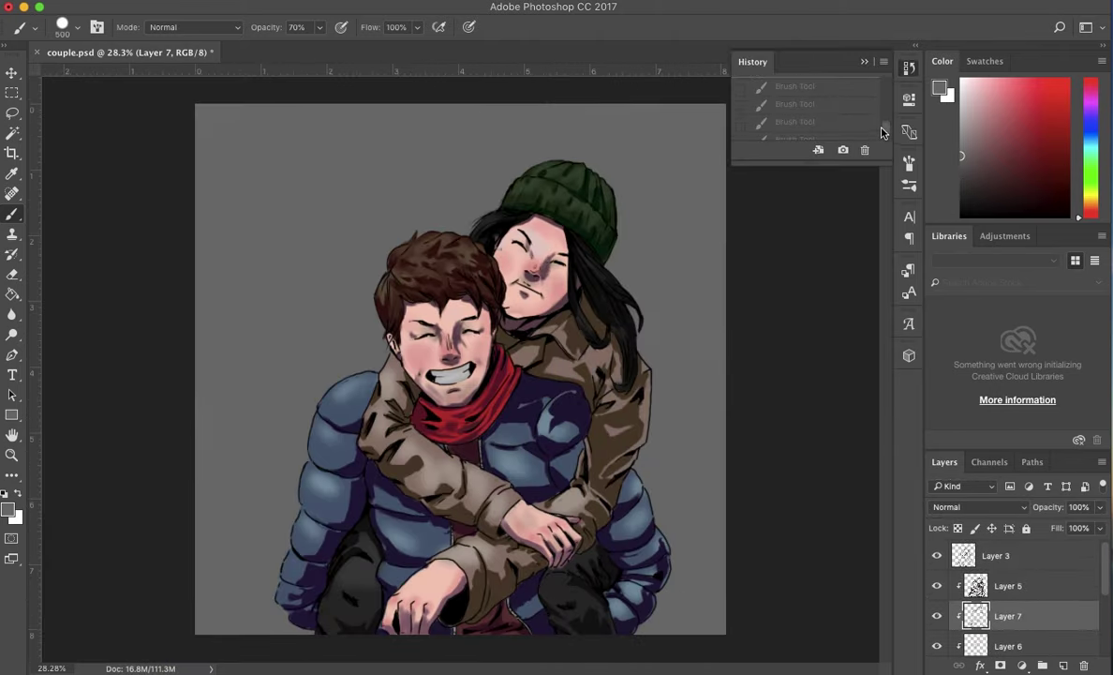
click(794, 104)
scroll(1011, 599, down, 3)
alt+click(936, 645)
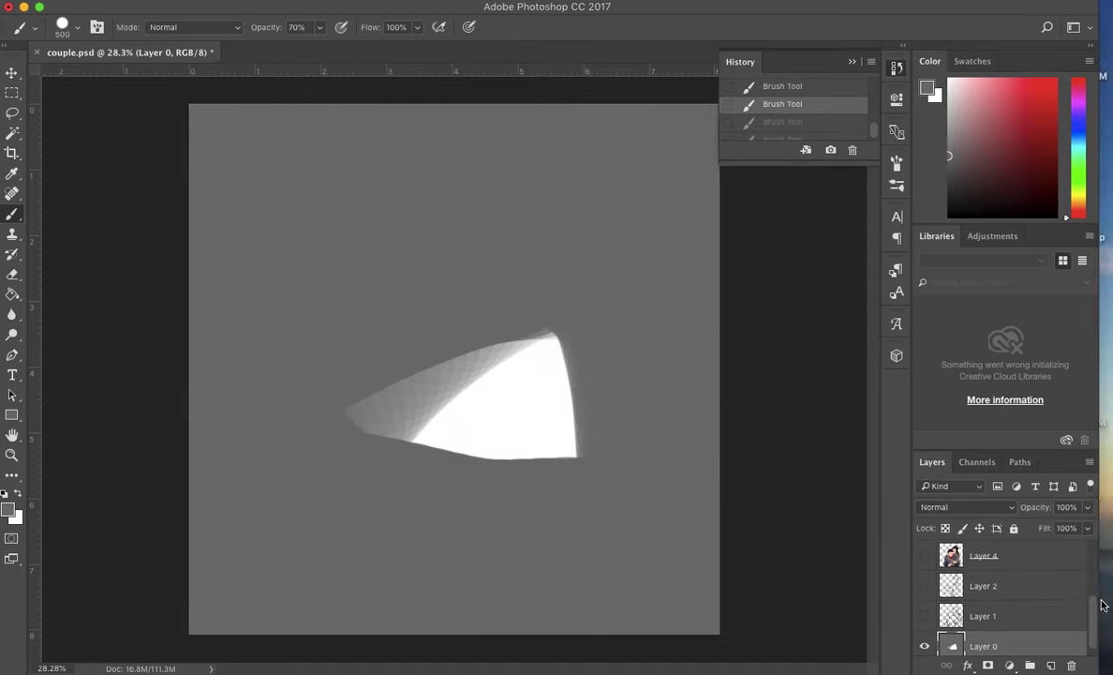
- Add a horizon guide near the bottom and paint white snowy ground across the background
drag(356, 72, 766, 575)
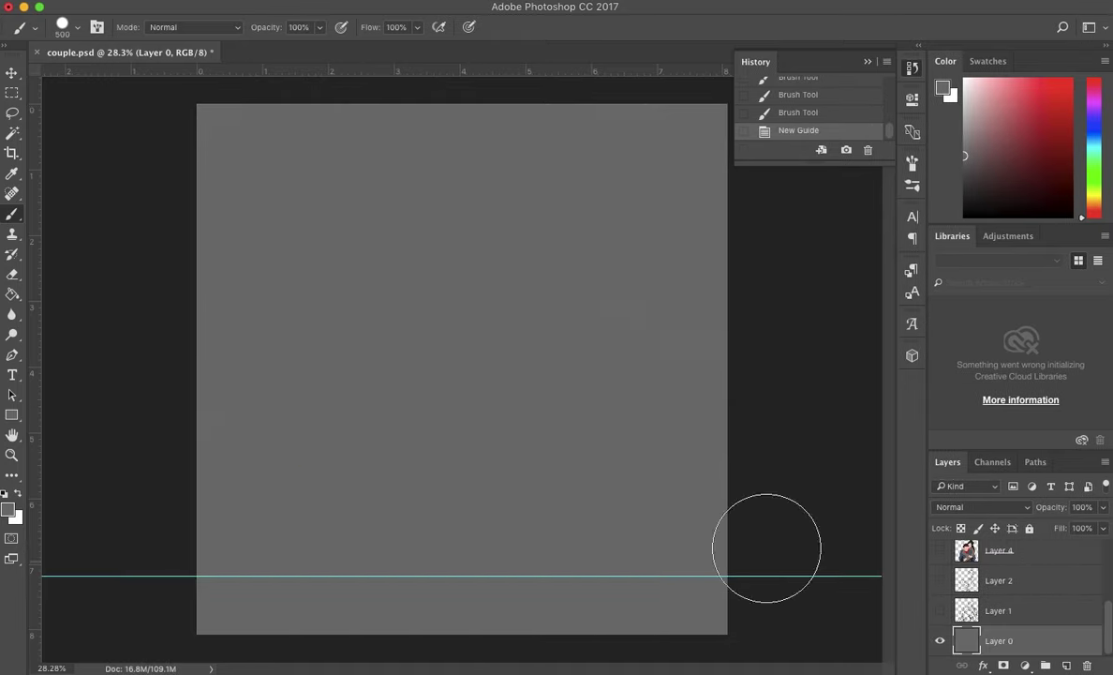
drag(712, 599, 534, 621)
mouse_move(234, 505)
mouse_down()
mouse_move(525, 475)
mouse_move(651, 149)
mouse_move(290, 375)
mouse_up()
key(x)
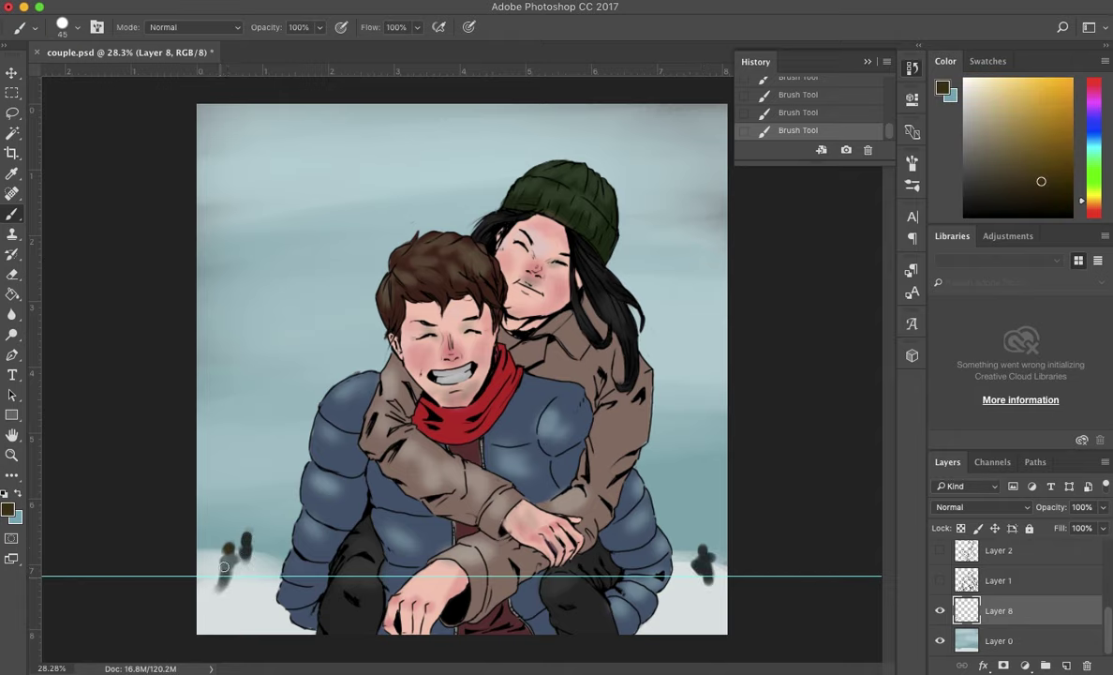
- Paint a dark teal band across the lower background and lighten the snow at lower right and left
alt+click(242, 557)
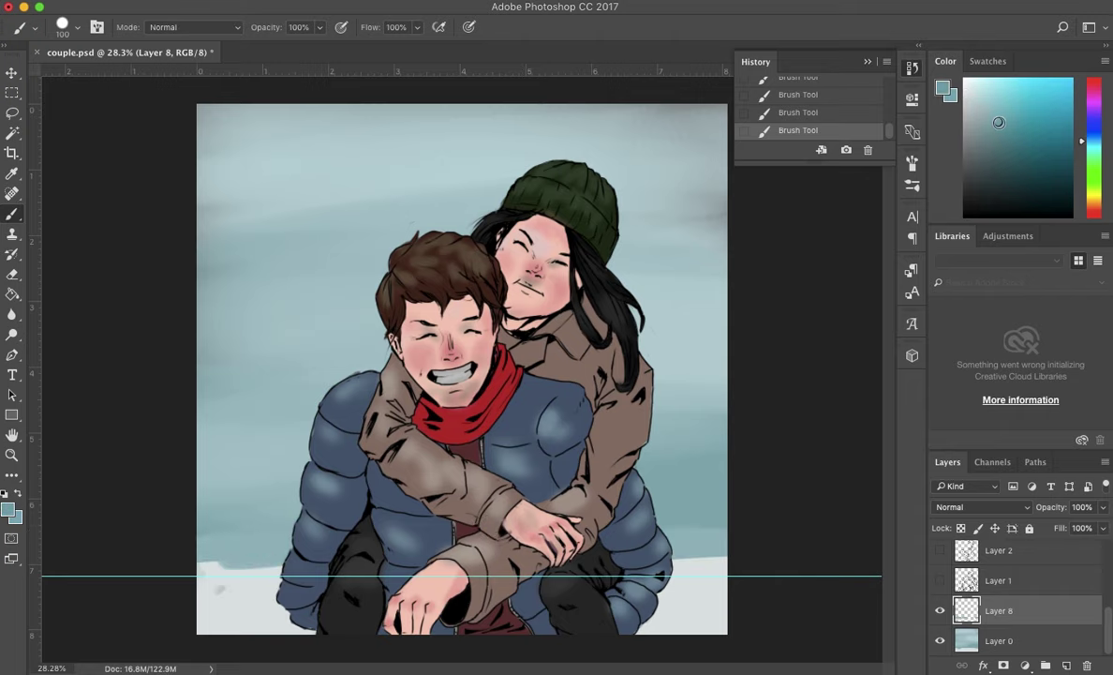
drag(248, 541, 284, 478)
alt+click(239, 613)
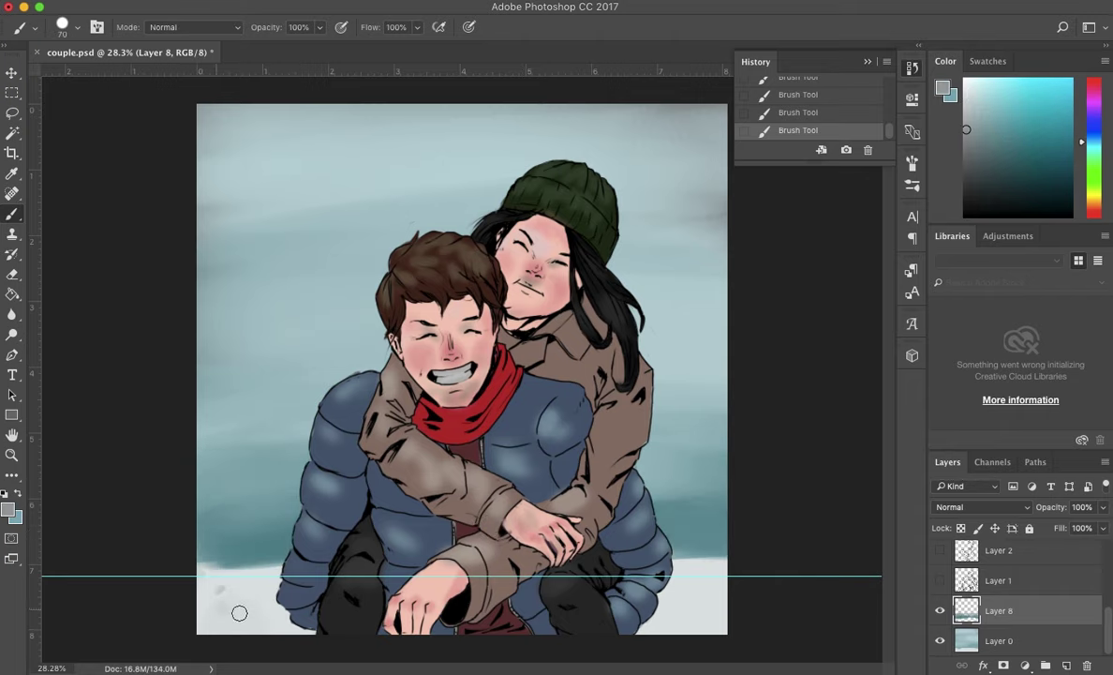
drag(720, 597, 700, 607)
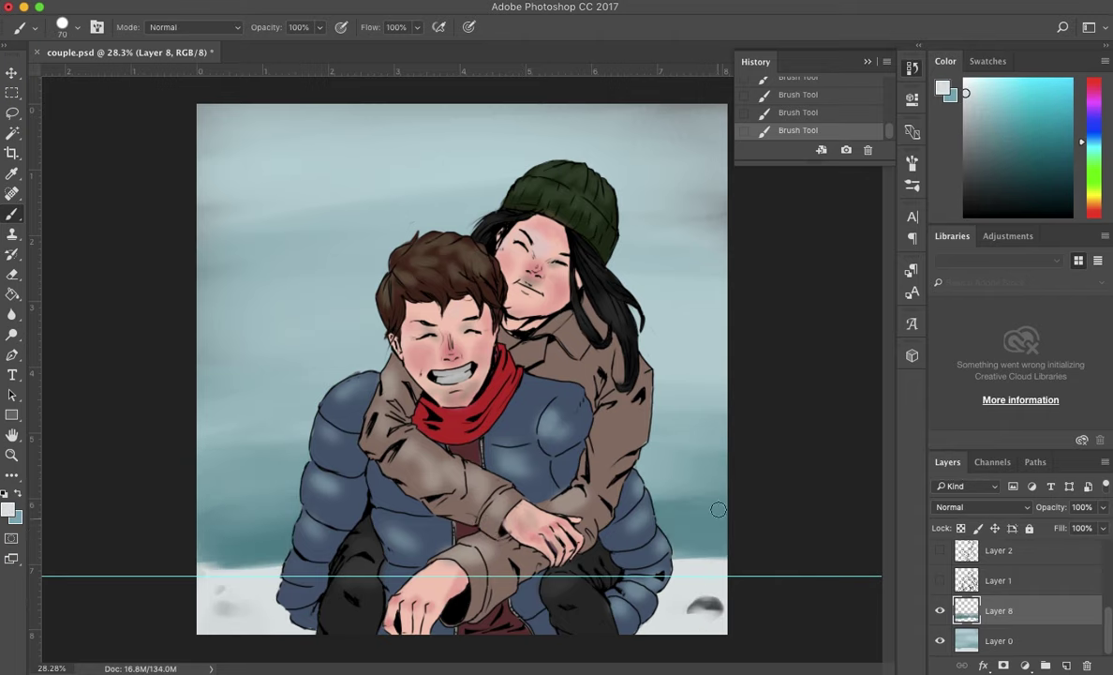
alt+click(215, 609)
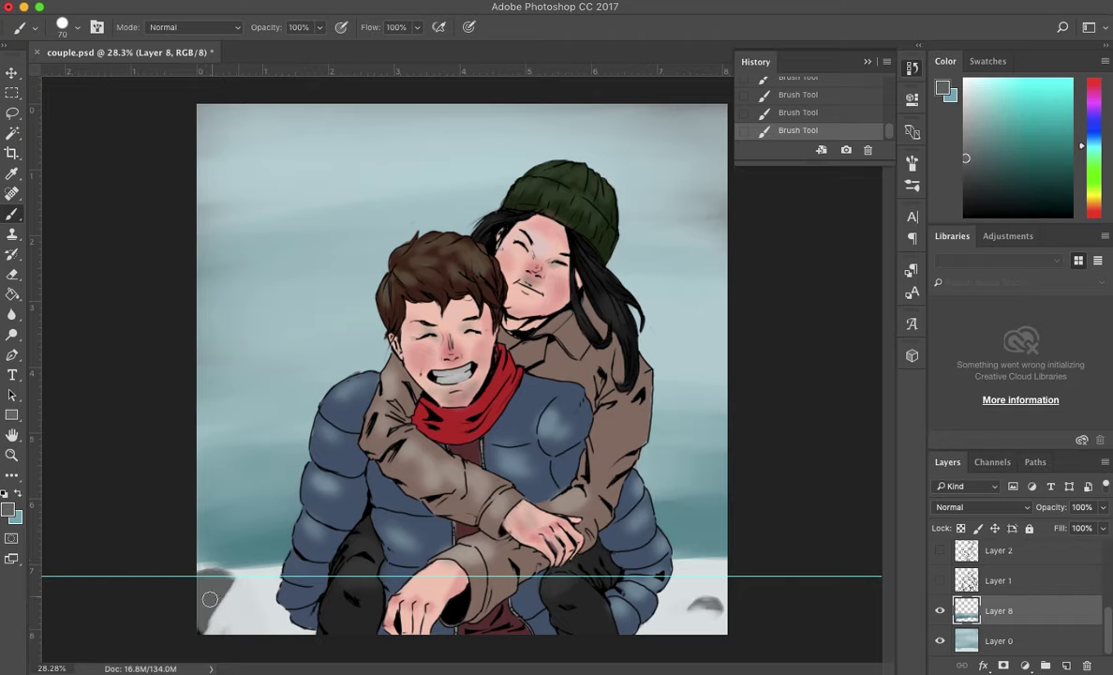
drag(208, 590, 216, 625)
- Paint a dark lamppost up the left side with a yellow lamp glow near its top
drag(230, 562, 225, 304)
mouse_move(229, 481)
mouse_down()
mouse_move(227, 318)
mouse_move(298, 315)
mouse_move(225, 338)
mouse_up()
click(242, 337)
scroll(296, 281, up, 1)
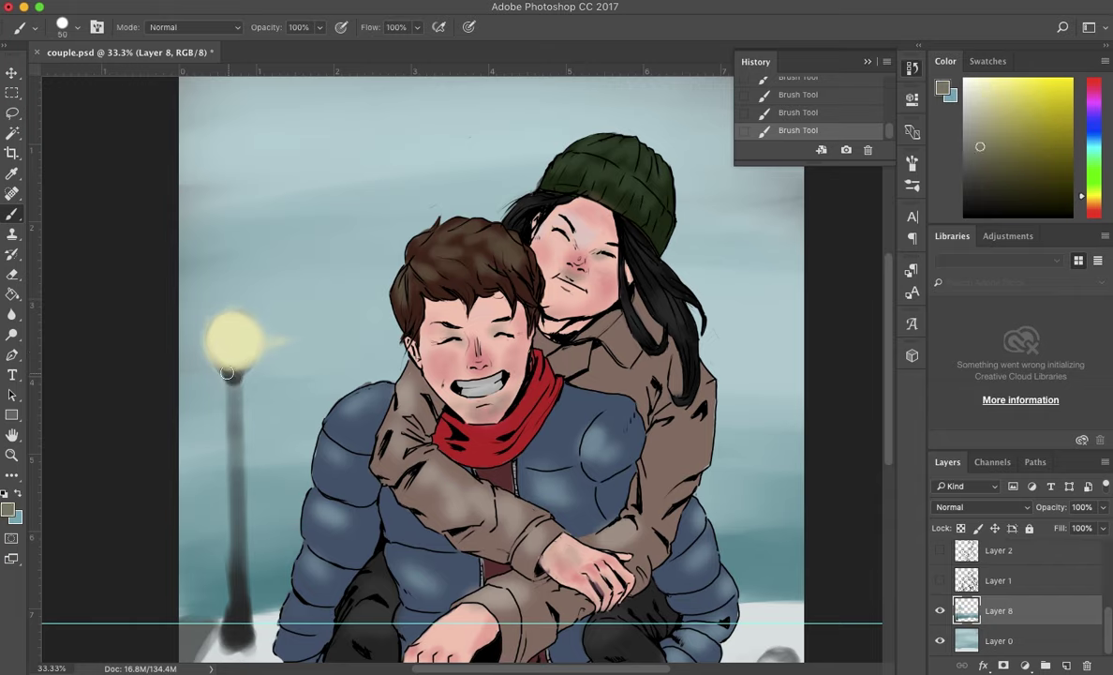
key(bracketleft)
key(bracketleft)
key(bracketleft)
alt+click(258, 372)
- Refine the lamppost in dark grey-teal and enlarge the lamp's pale yellow glow
alt+click(221, 524)
drag(219, 483, 217, 365)
drag(223, 553, 225, 618)
drag(210, 440, 234, 540)
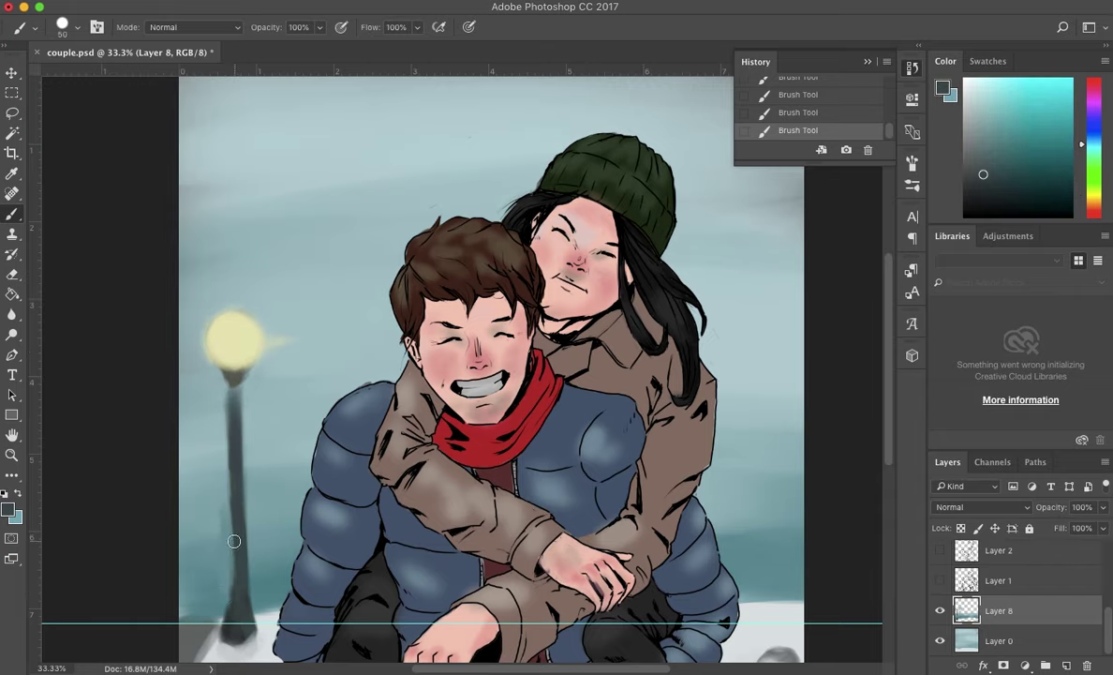
alt+click(247, 348)
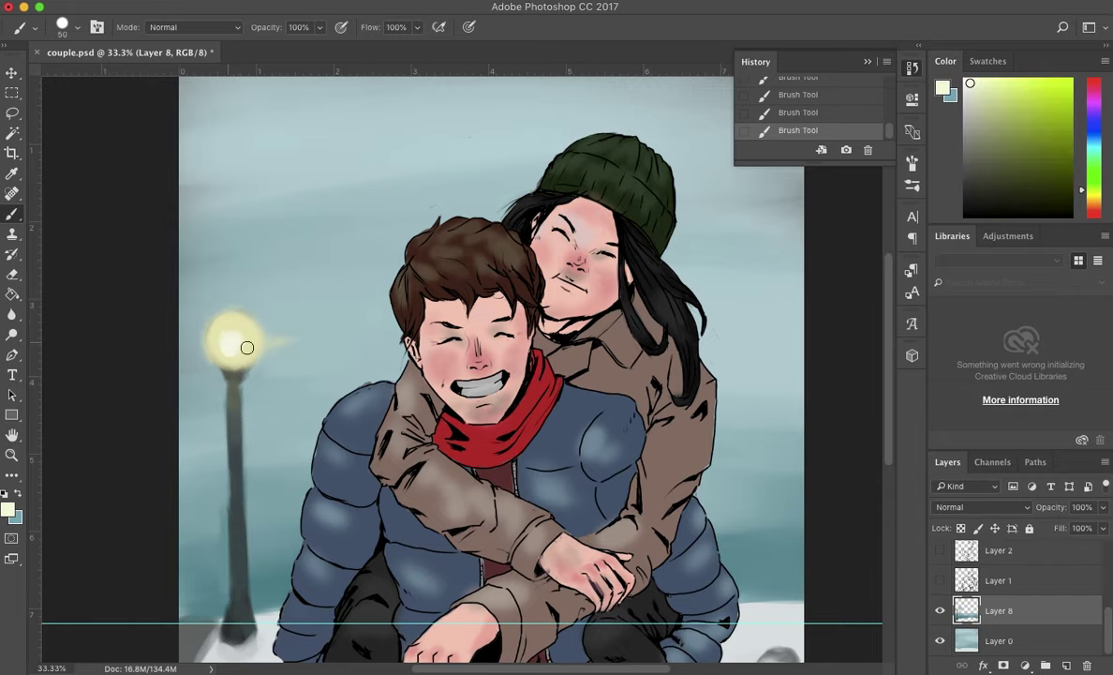
drag(238, 342, 267, 337)
- Wash pale lavender over the upper sky at 30% opacity, then merge Layer 0 with Layer 8
click(999, 640)
key(3)
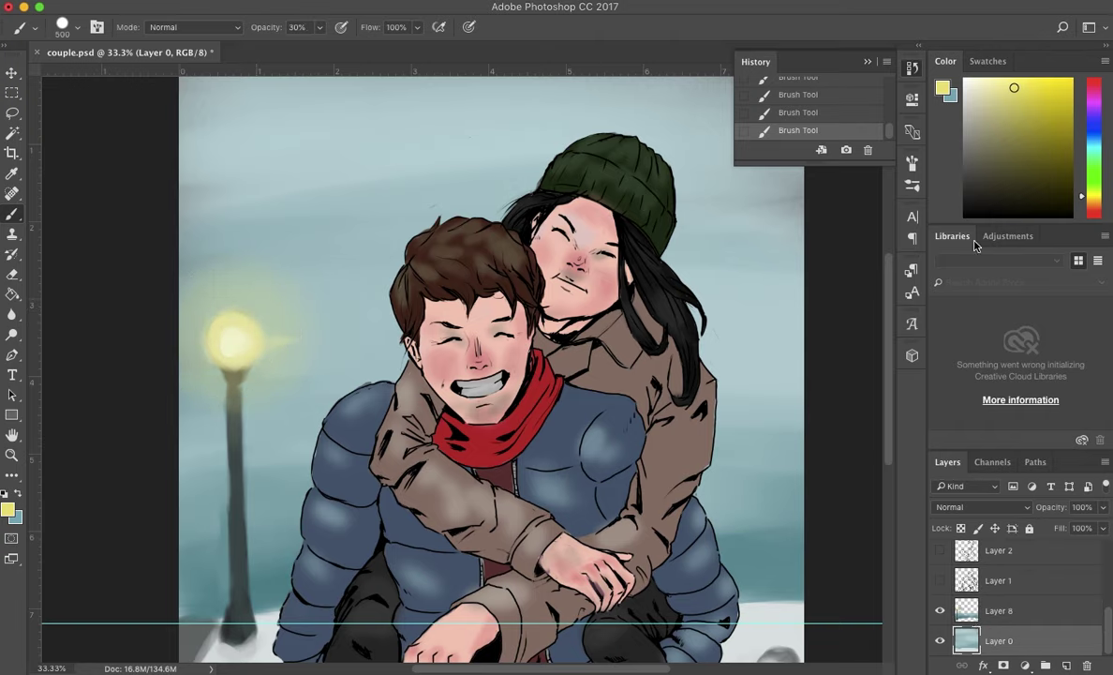
click(981, 105)
mouse_move(525, 112)
mouse_down()
mouse_move(244, 144)
mouse_move(370, 212)
mouse_up()
shift+click(999, 610)
right_click(998, 610)
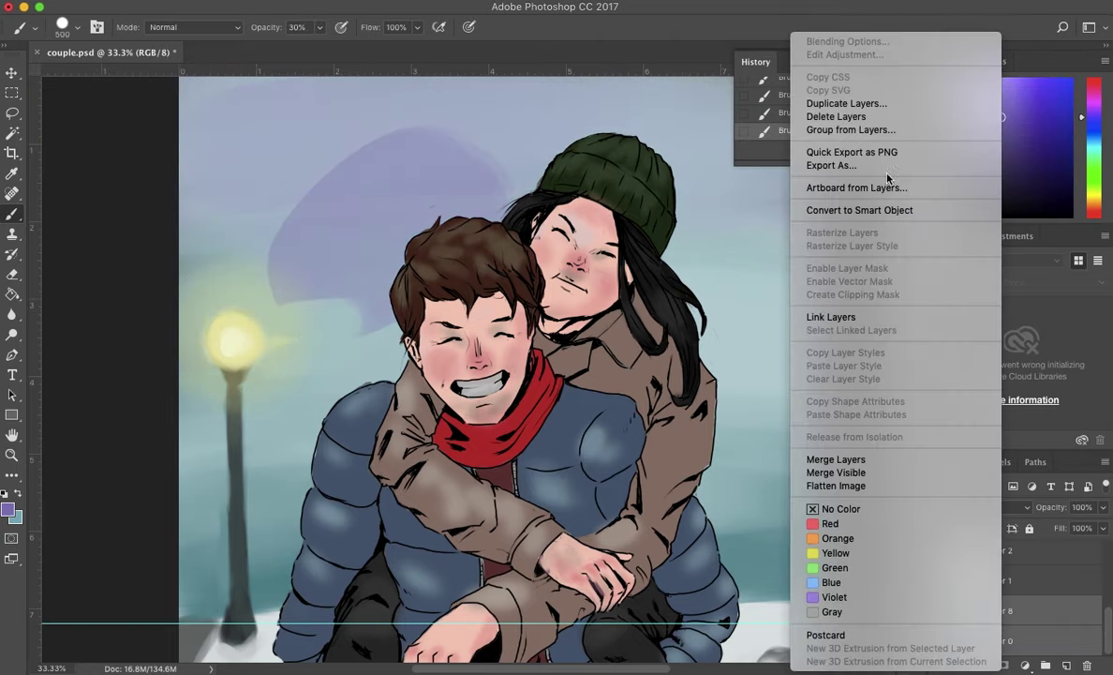
click(845, 465)
- At 100% opacity, paint teal over the lamp and repaint the upper sky and lower-left ground pale
key(0)
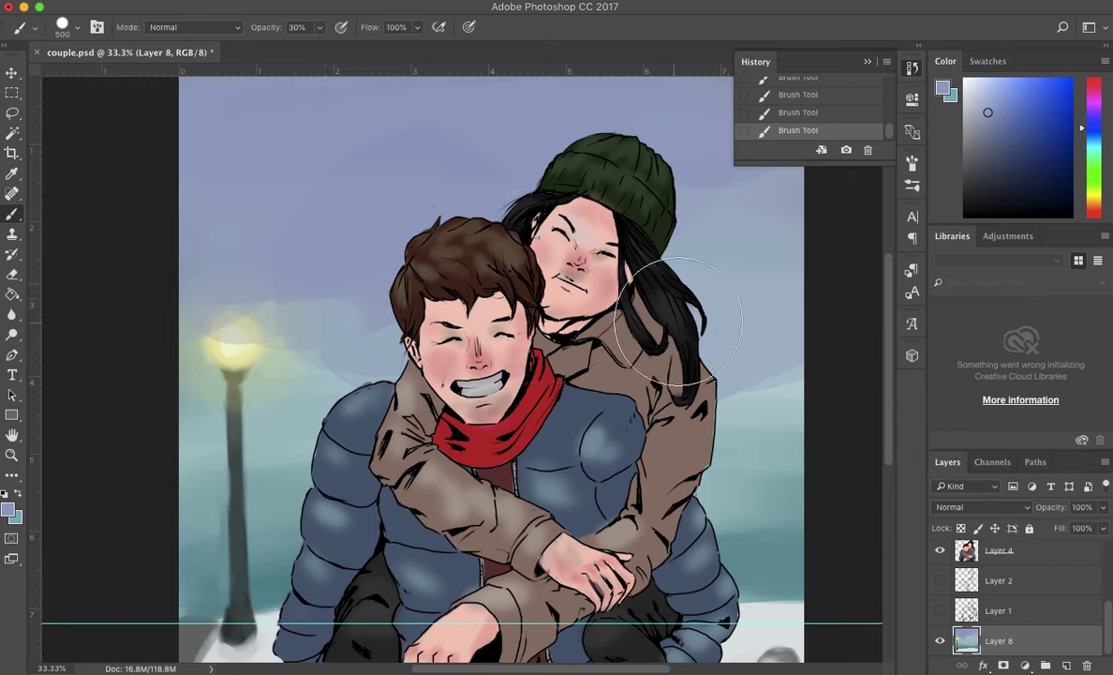
alt+click(281, 440)
mouse_move(235, 347)
mouse_down()
mouse_move(257, 571)
mouse_move(256, 331)
mouse_up()
click(974, 87)
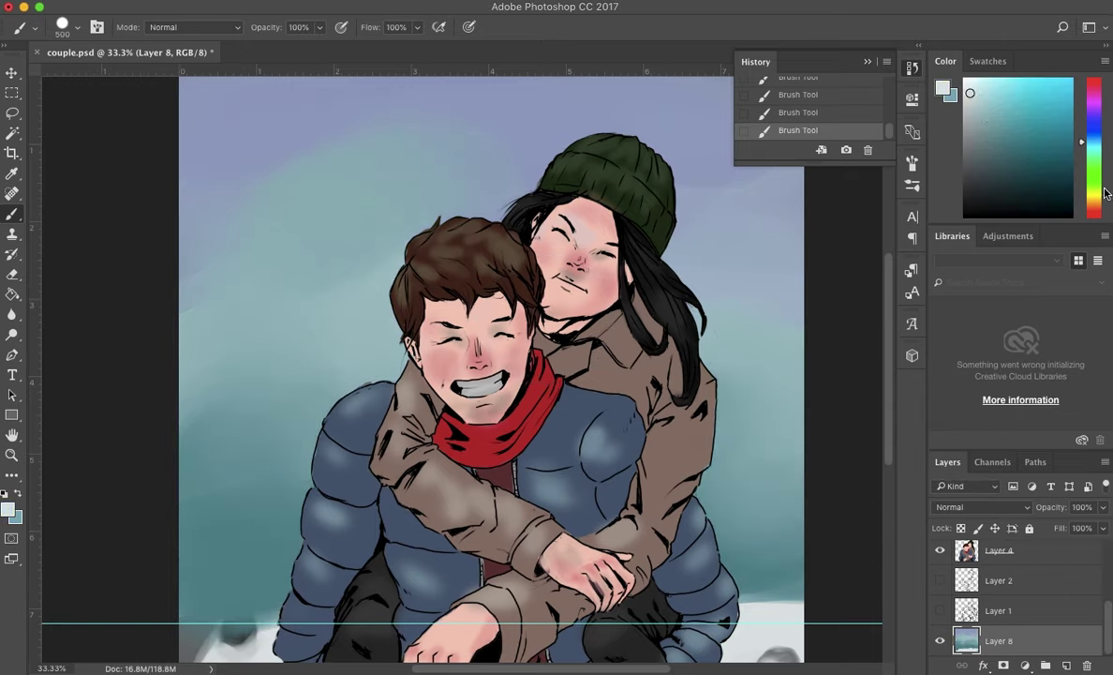
mouse_move(188, 108)
mouse_down()
mouse_move(750, 218)
mouse_move(187, 112)
mouse_up()
drag(248, 628, 286, 563)
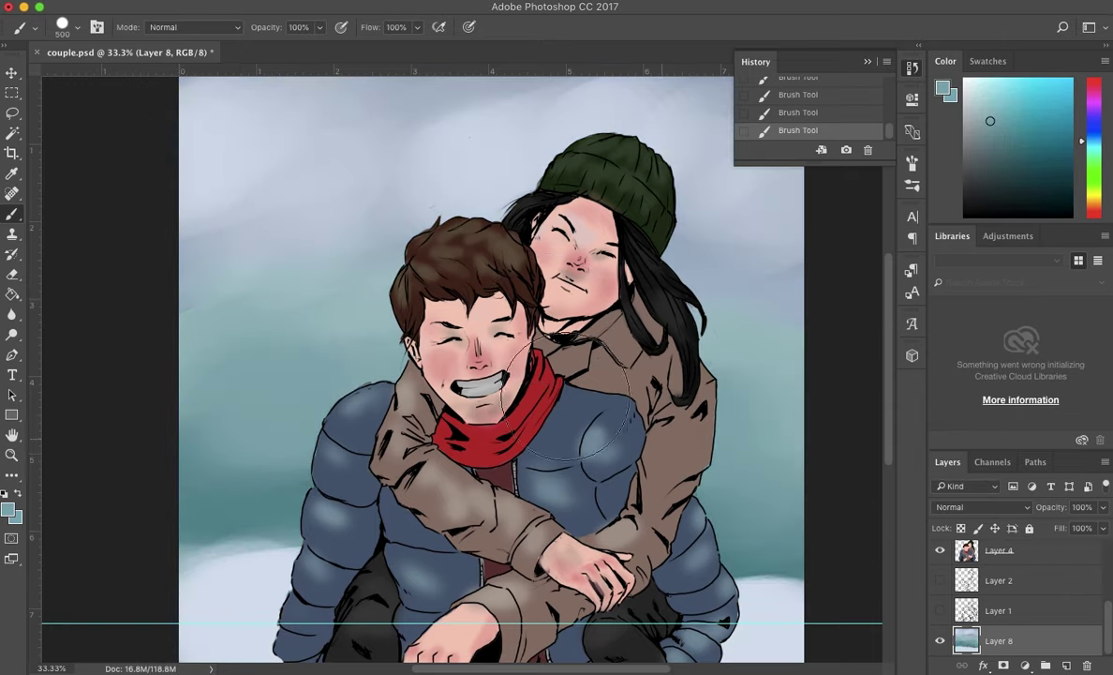
- Paint a soft grey-and-white cloud near the top left of the sky
key(bracketleft)
key(bracketleft)
key(bracketleft)
drag(211, 166, 398, 157)
alt+click(305, 136)
drag(281, 131, 356, 118)
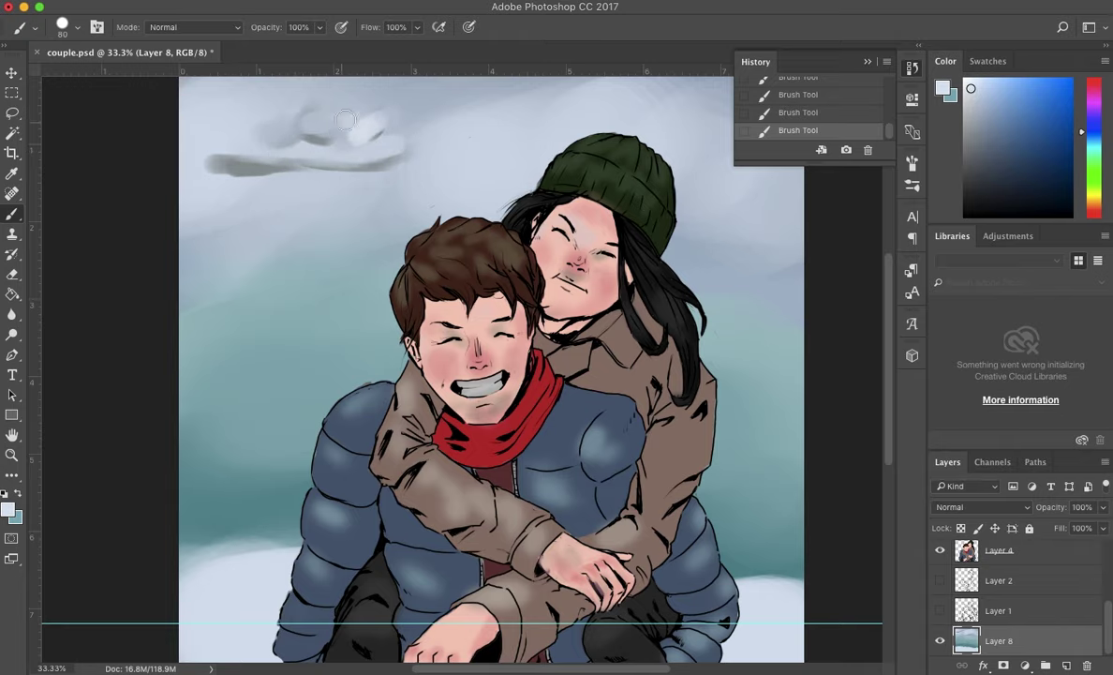
mouse_move(244, 140)
mouse_down()
mouse_move(393, 103)
mouse_move(262, 167)
mouse_move(367, 159)
mouse_up()
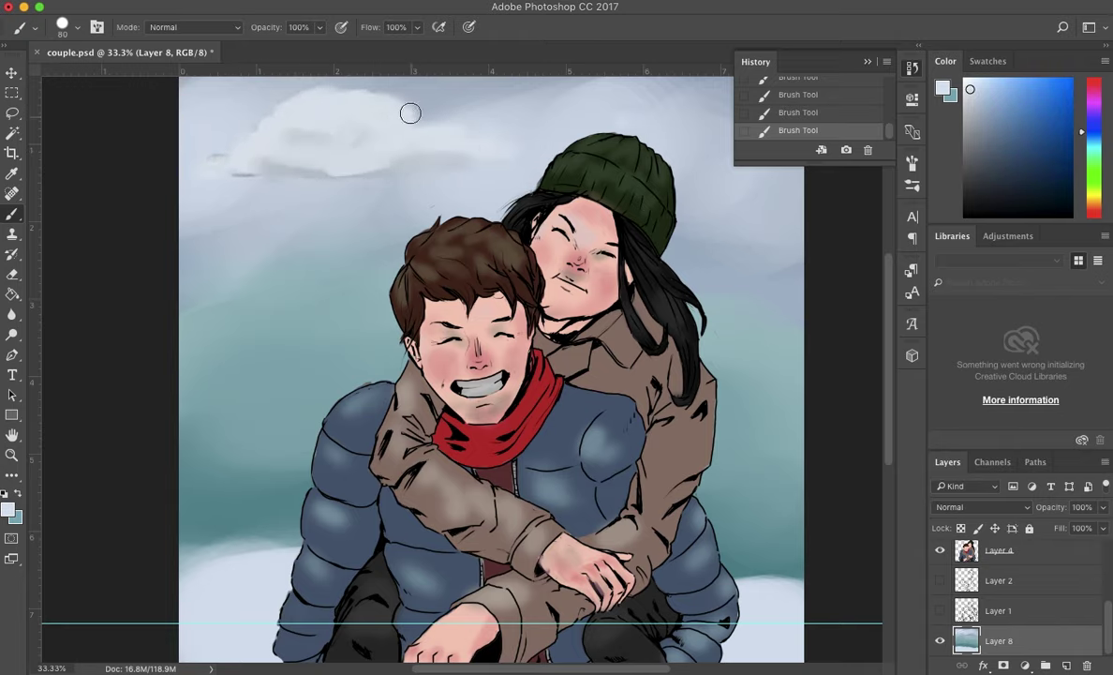
- Brush the mid and left sky in light cyan and grey-blue tones
key(bracketright)
key(bracketright)
key(bracketright)
mouse_move(266, 250)
mouse_down()
mouse_move(263, 338)
mouse_move(281, 262)
mouse_move(244, 422)
mouse_up()
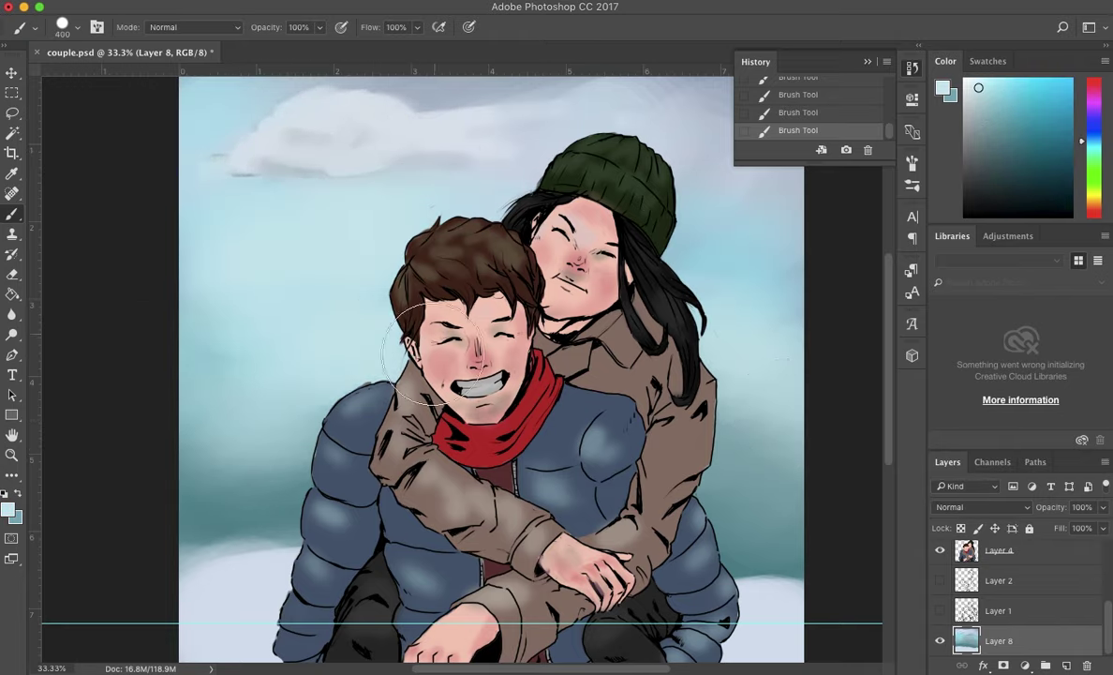
alt+click(234, 440)
drag(236, 472, 309, 337)
key(ctrl+shift+alt+n)
- Move the new layer to the top and choose a 500 px cloud-shaped brush
key(ctrl+shift+bracketright)
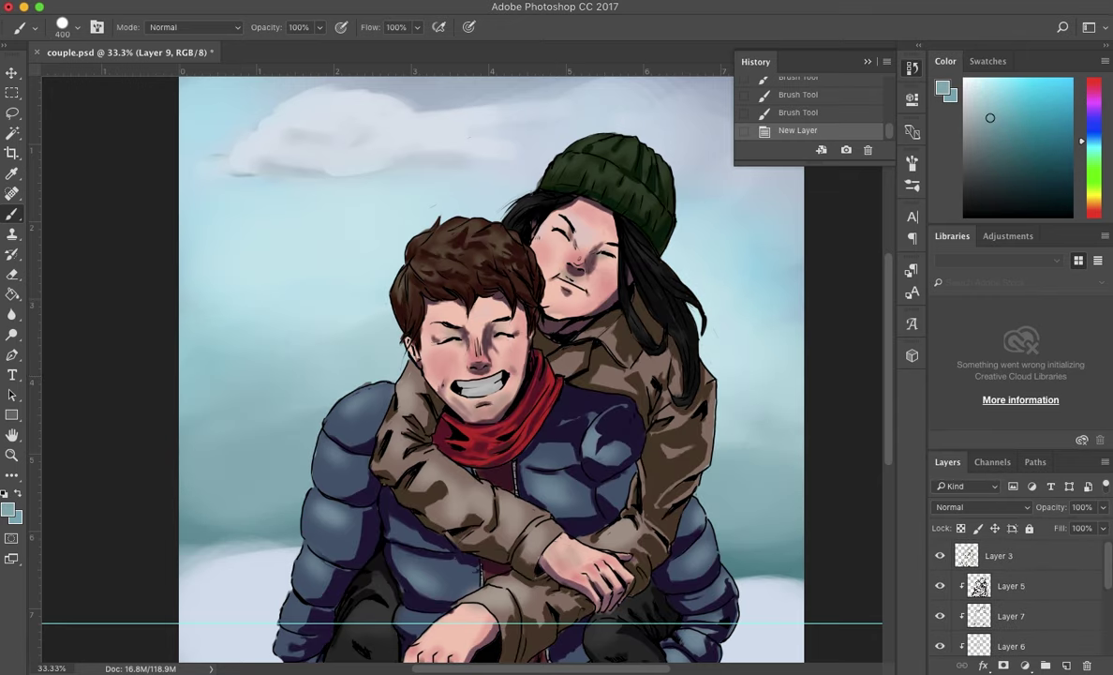
right_click(727, 365)
double_click(757, 468)
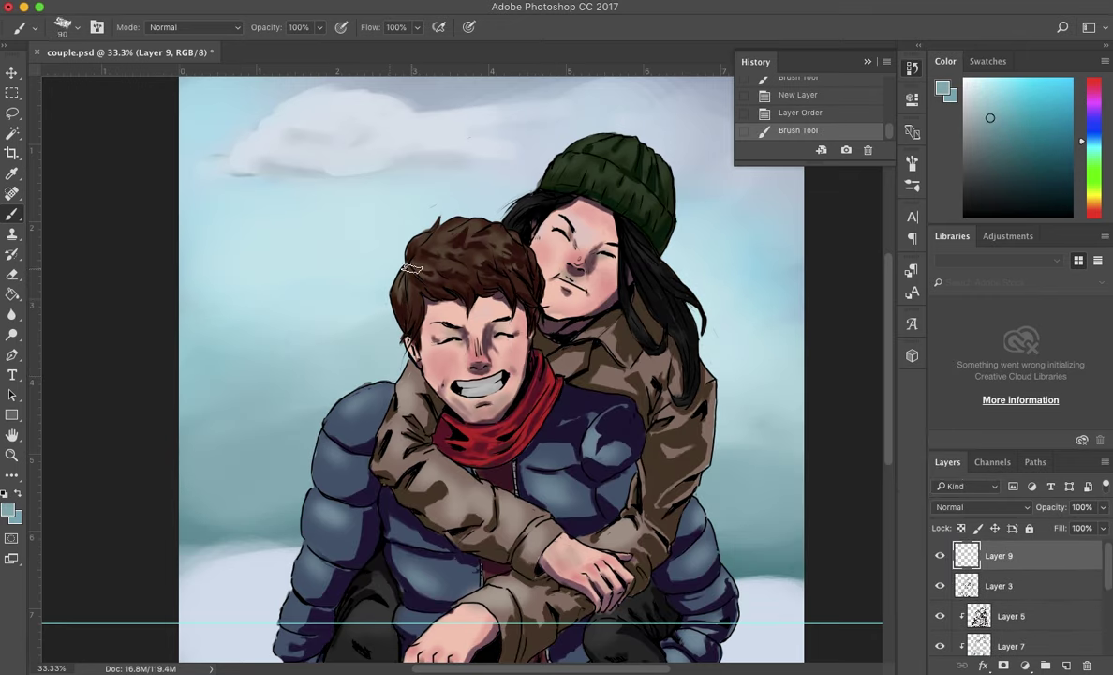
right_click(326, 306)
key(Escape)
- Paint white snow streaks across the scene and soften them with Gaussian Blur
drag(248, 248, 281, 271)
drag(267, 413, 332, 459)
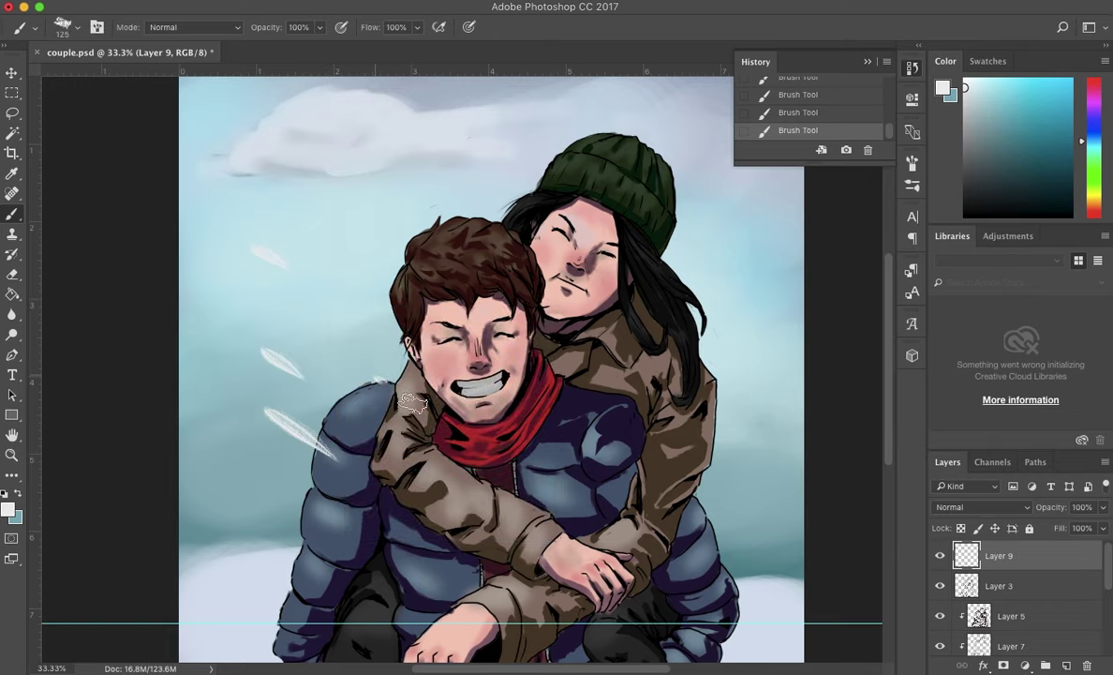
drag(417, 506, 469, 539)
drag(637, 296, 698, 338)
drag(206, 581, 272, 618)
click(501, 2)
click(607, 233)
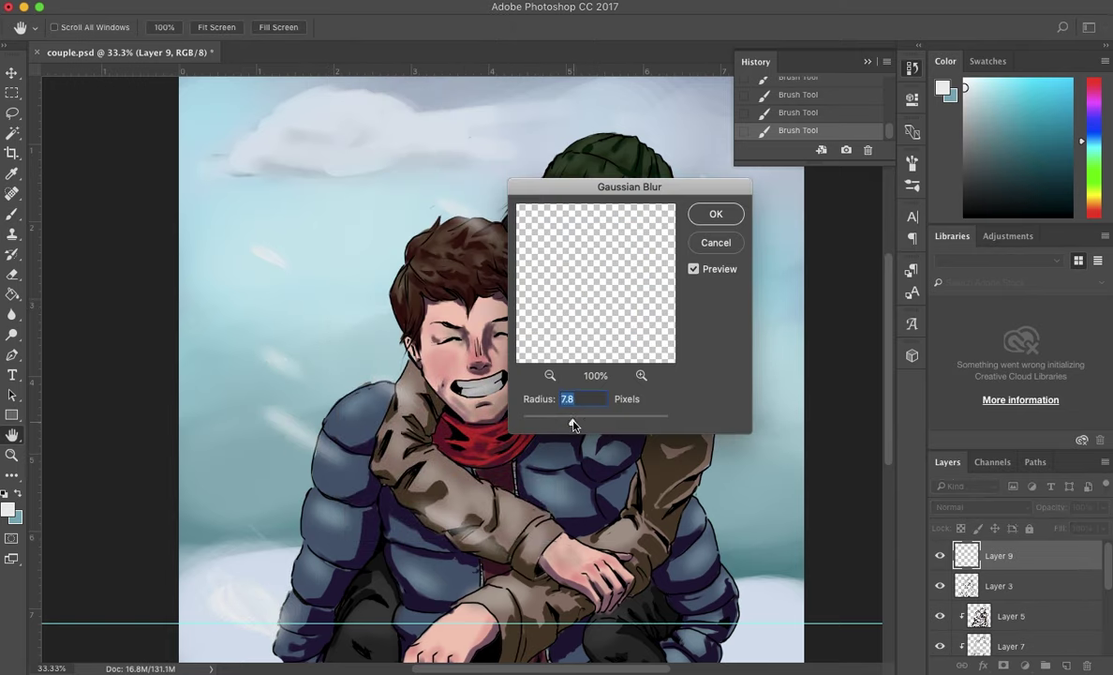
drag(569, 422, 581, 422)
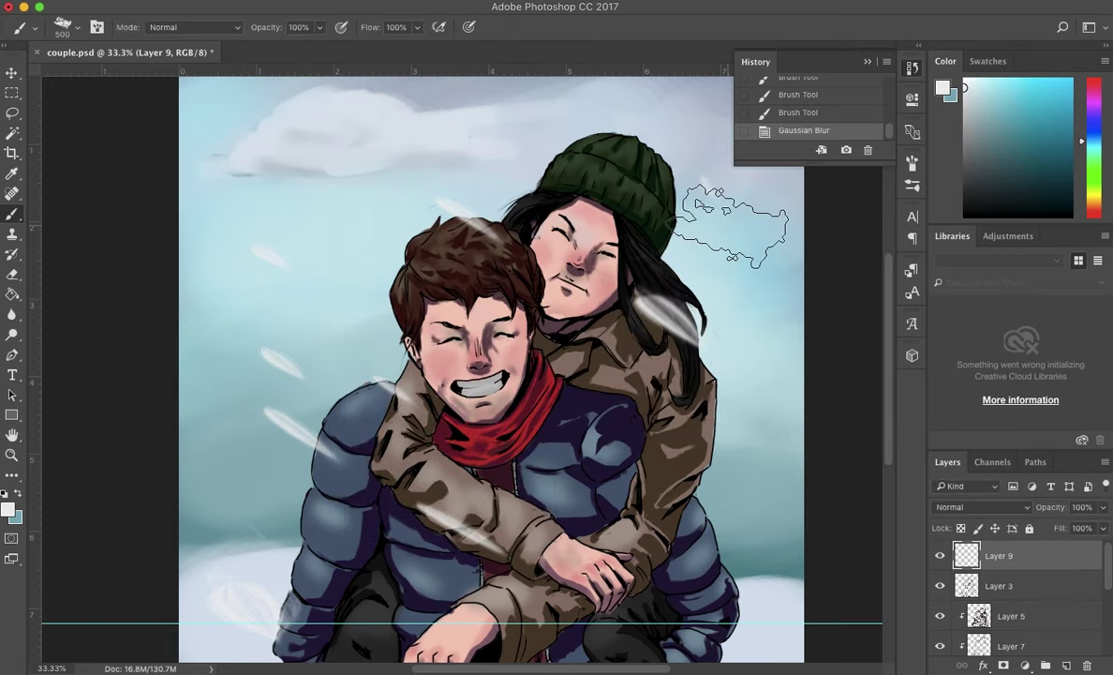
- Paint snow streaks beside the face while adjusting brush size and picking a new brush preset
right_click(510, 335)
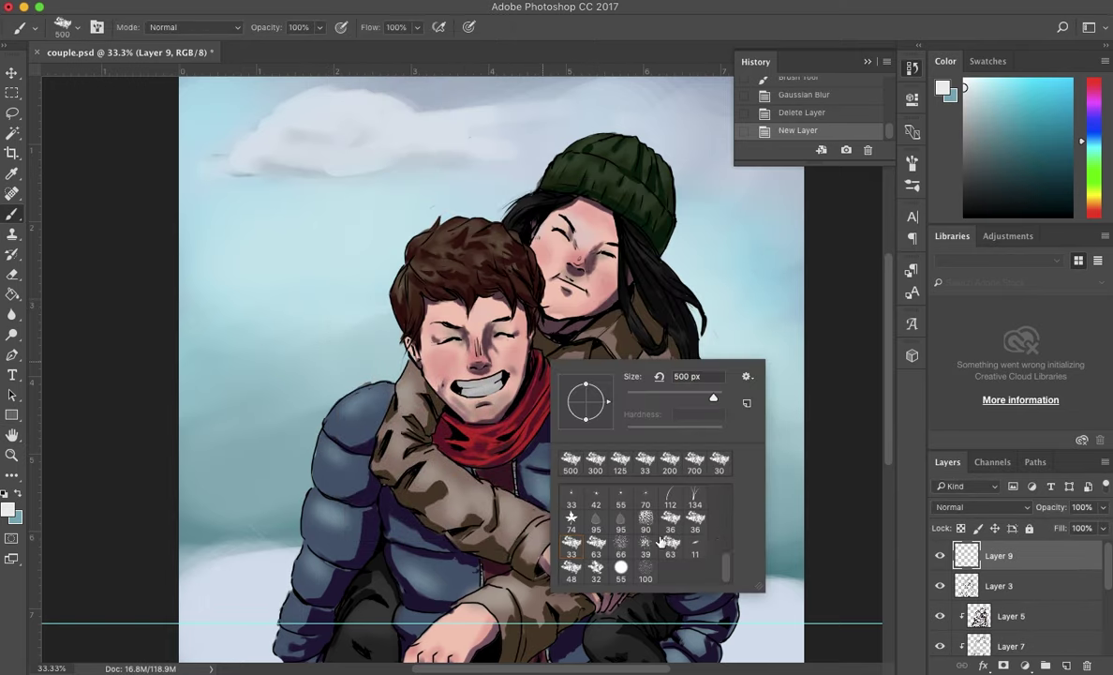
key(Escape)
drag(272, 633, 215, 581)
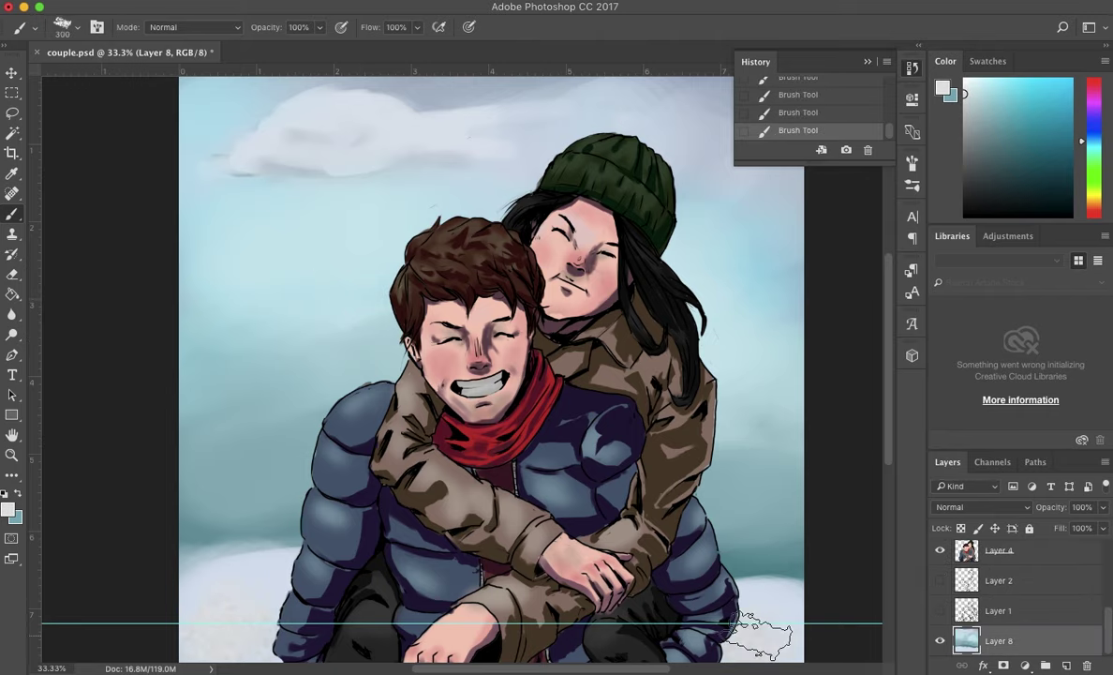
drag(323, 272, 370, 342)
right_click(394, 413)
key(Escape)
right_click(403, 413)
key(Escape)
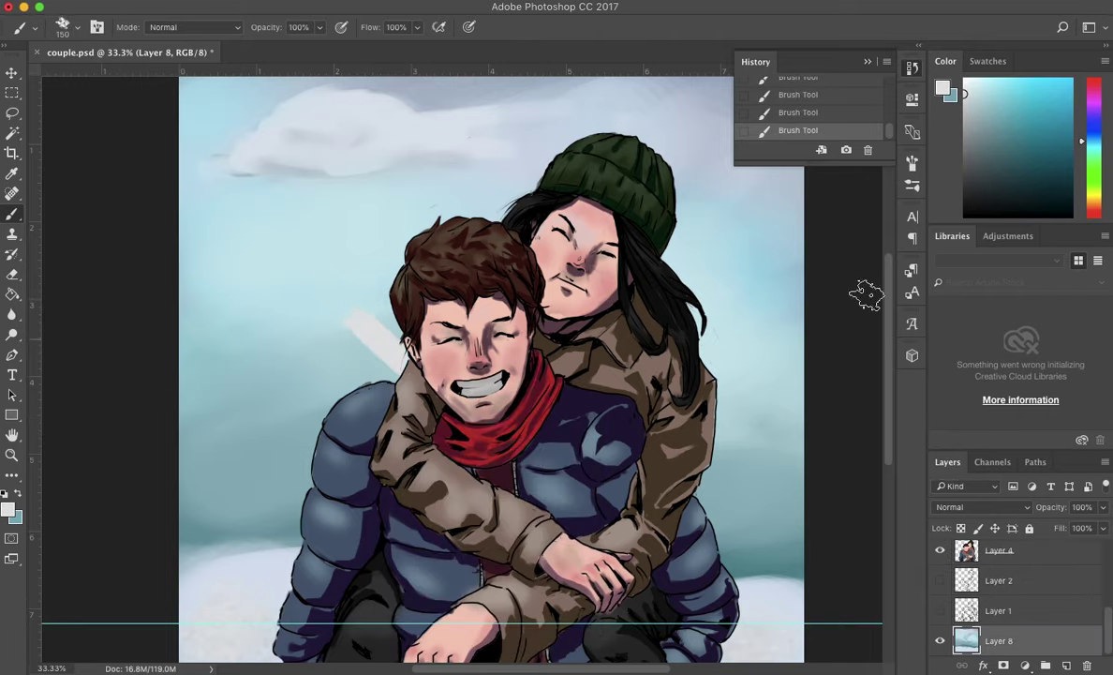
right_click(408, 374)
key(Escape)
click(811, 95)
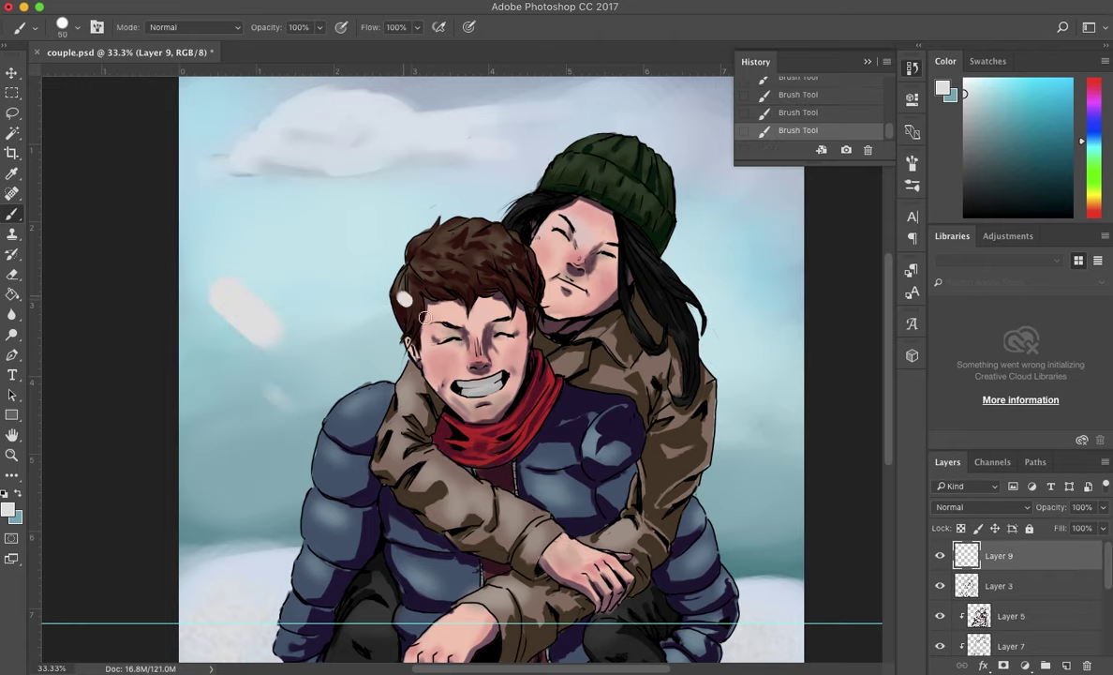
- Add more snow streaks at the centre, right and lower left, then reapply Gaussian Blur
drag(592, 473, 638, 514)
key(bracketleft)
key(bracketleft)
key(bracketleft)
drag(746, 434, 770, 457)
drag(417, 545, 436, 562)
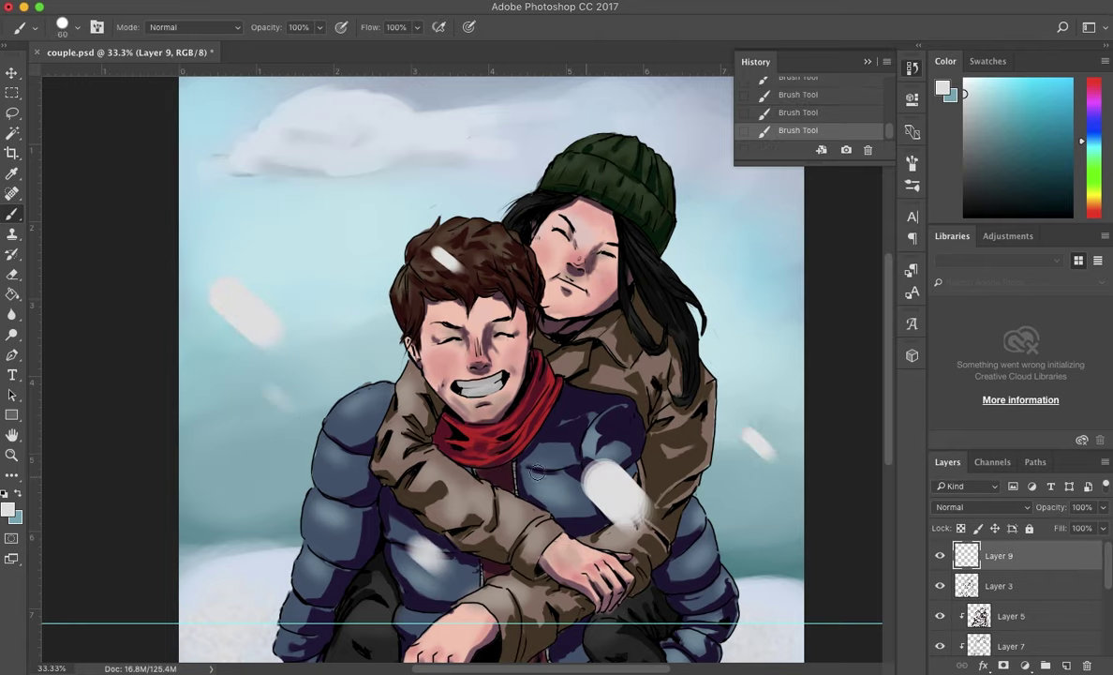
drag(199, 548, 229, 565)
key(bracketleft)
key(bracketleft)
key(bracketleft)
drag(234, 466, 250, 479)
key(ctrl+f)
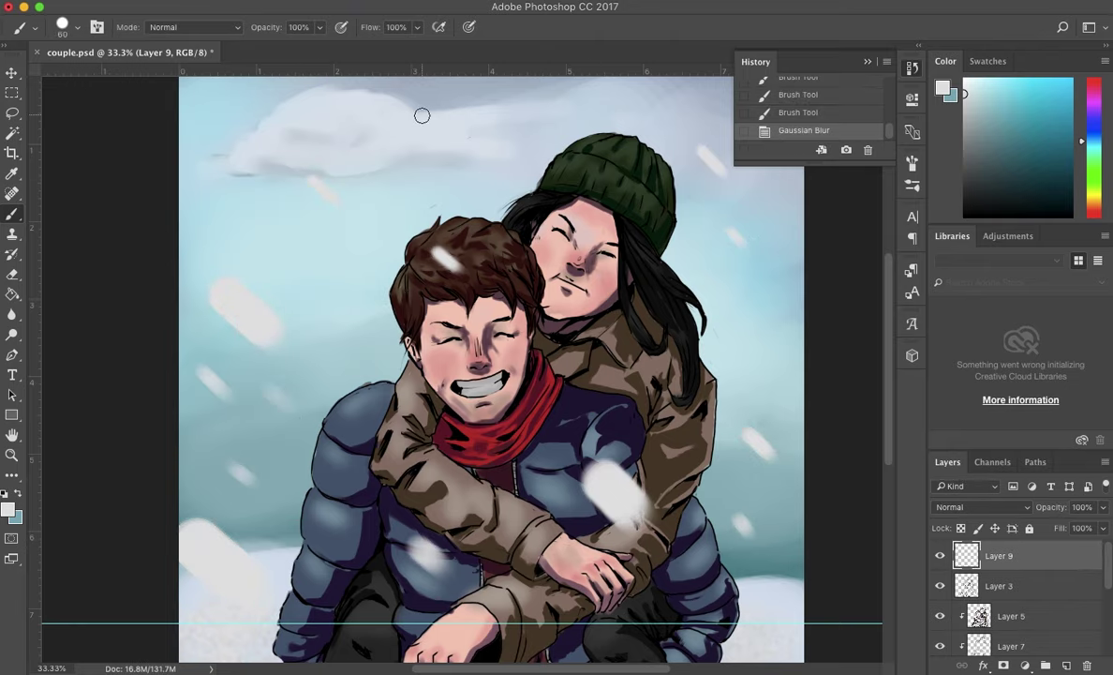
- Add a new Color Dodge layer and set the brush to 50% opacity for the glow
key(ctrl+shift+alt+n)
key(alt+shift+d)
key(5)
key(bracketright)
key(bracketright)
key(bracketright)
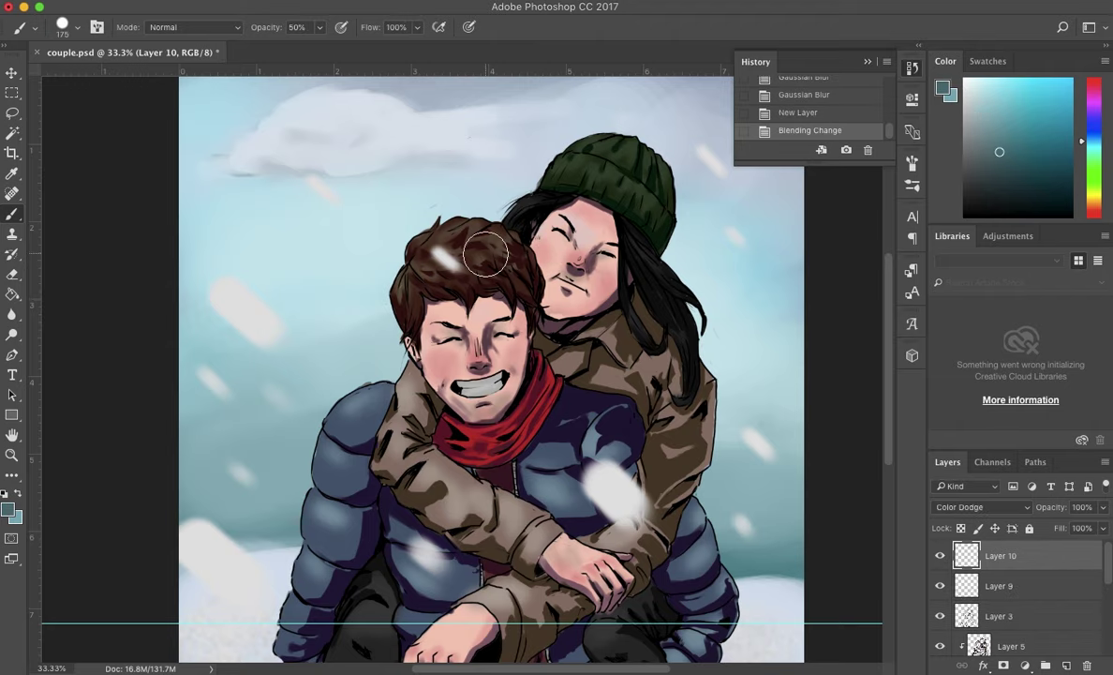
- Paint a soft glow left of the face and over the boy's shoulder, then undo the last stroke
click(486, 255)
key(0)
key(bracketright)
key(bracketright)
key(bracketright)
click(377, 330)
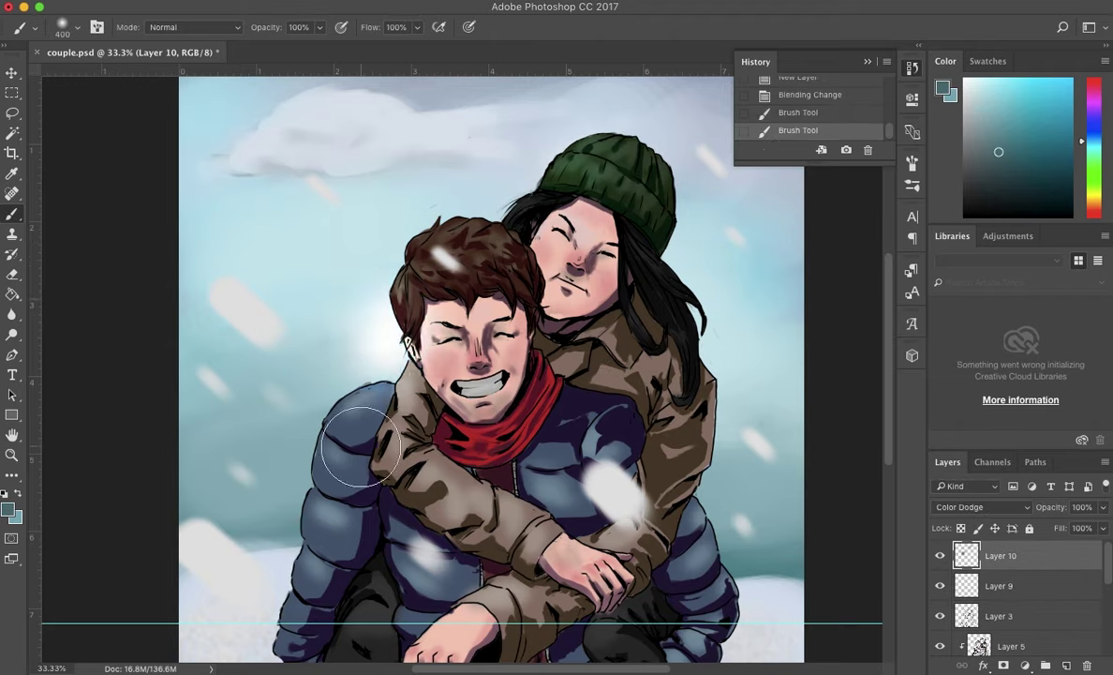
click(361, 446)
key(bracketleft)
key(bracketleft)
key(bracketleft)
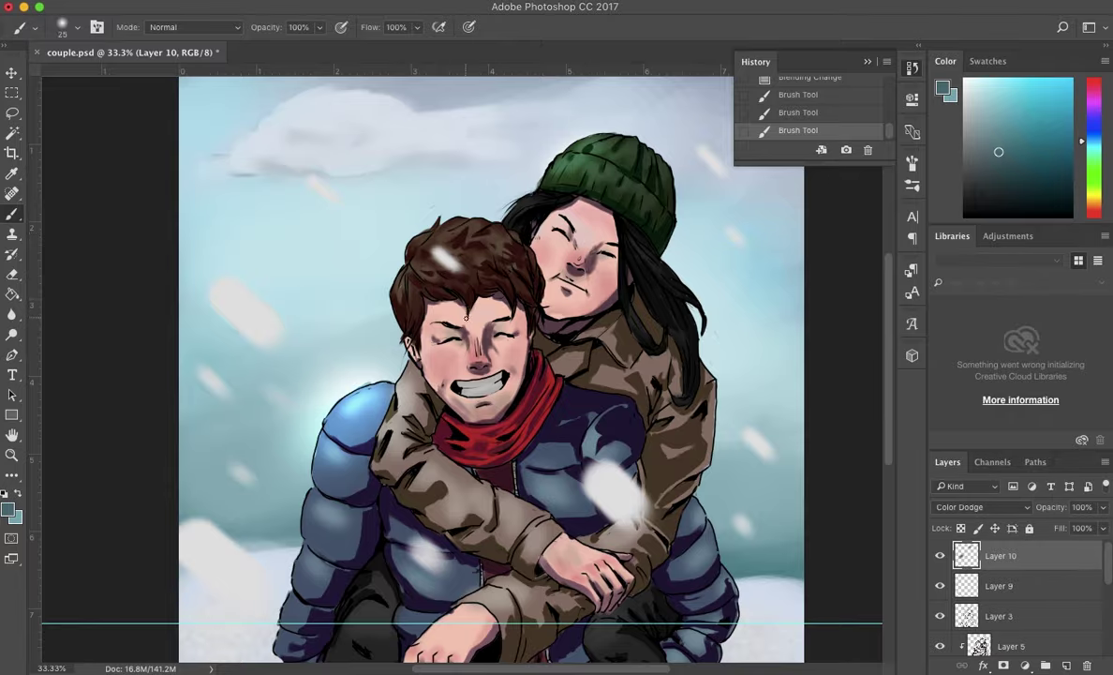
key(ctrl+z)
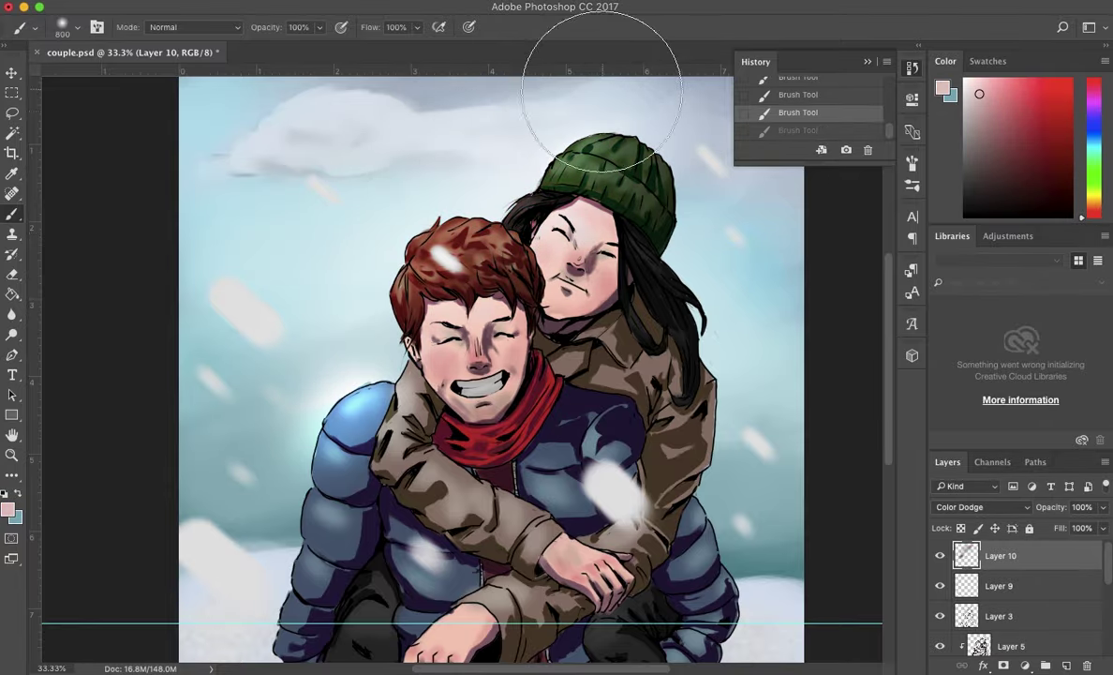